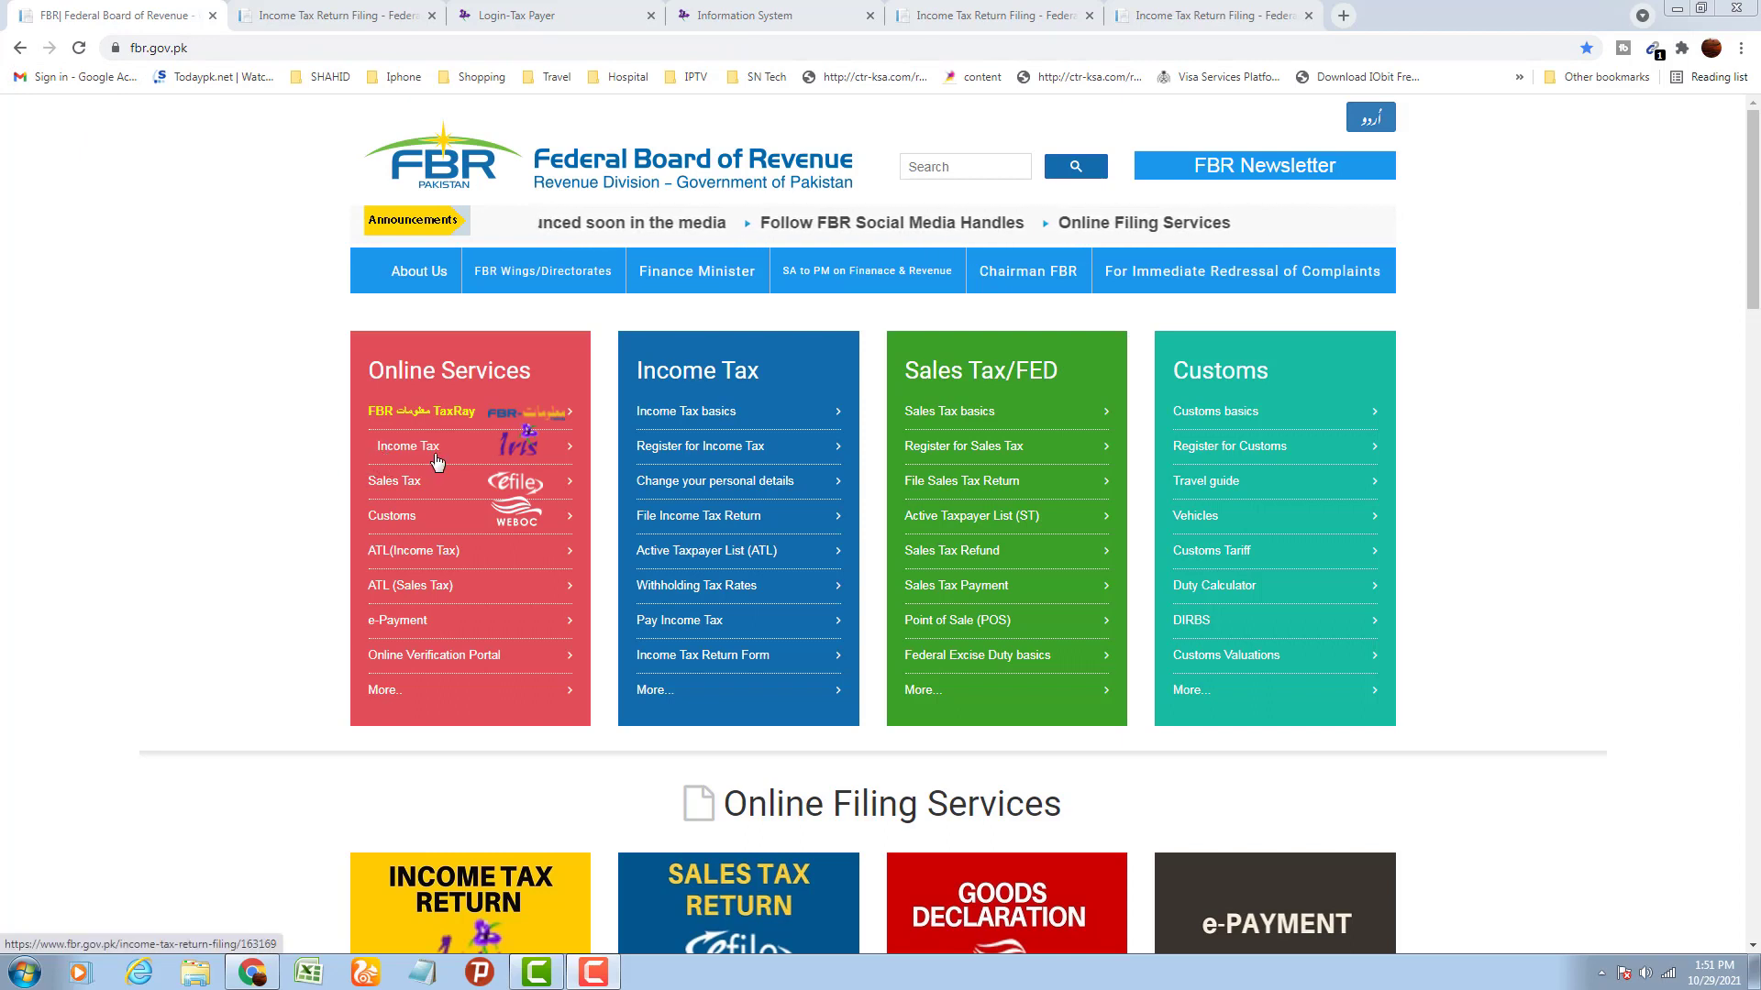
Go to Income Tax Return Filing and open the IRIS login for users outside Pakistan
click(344, 18)
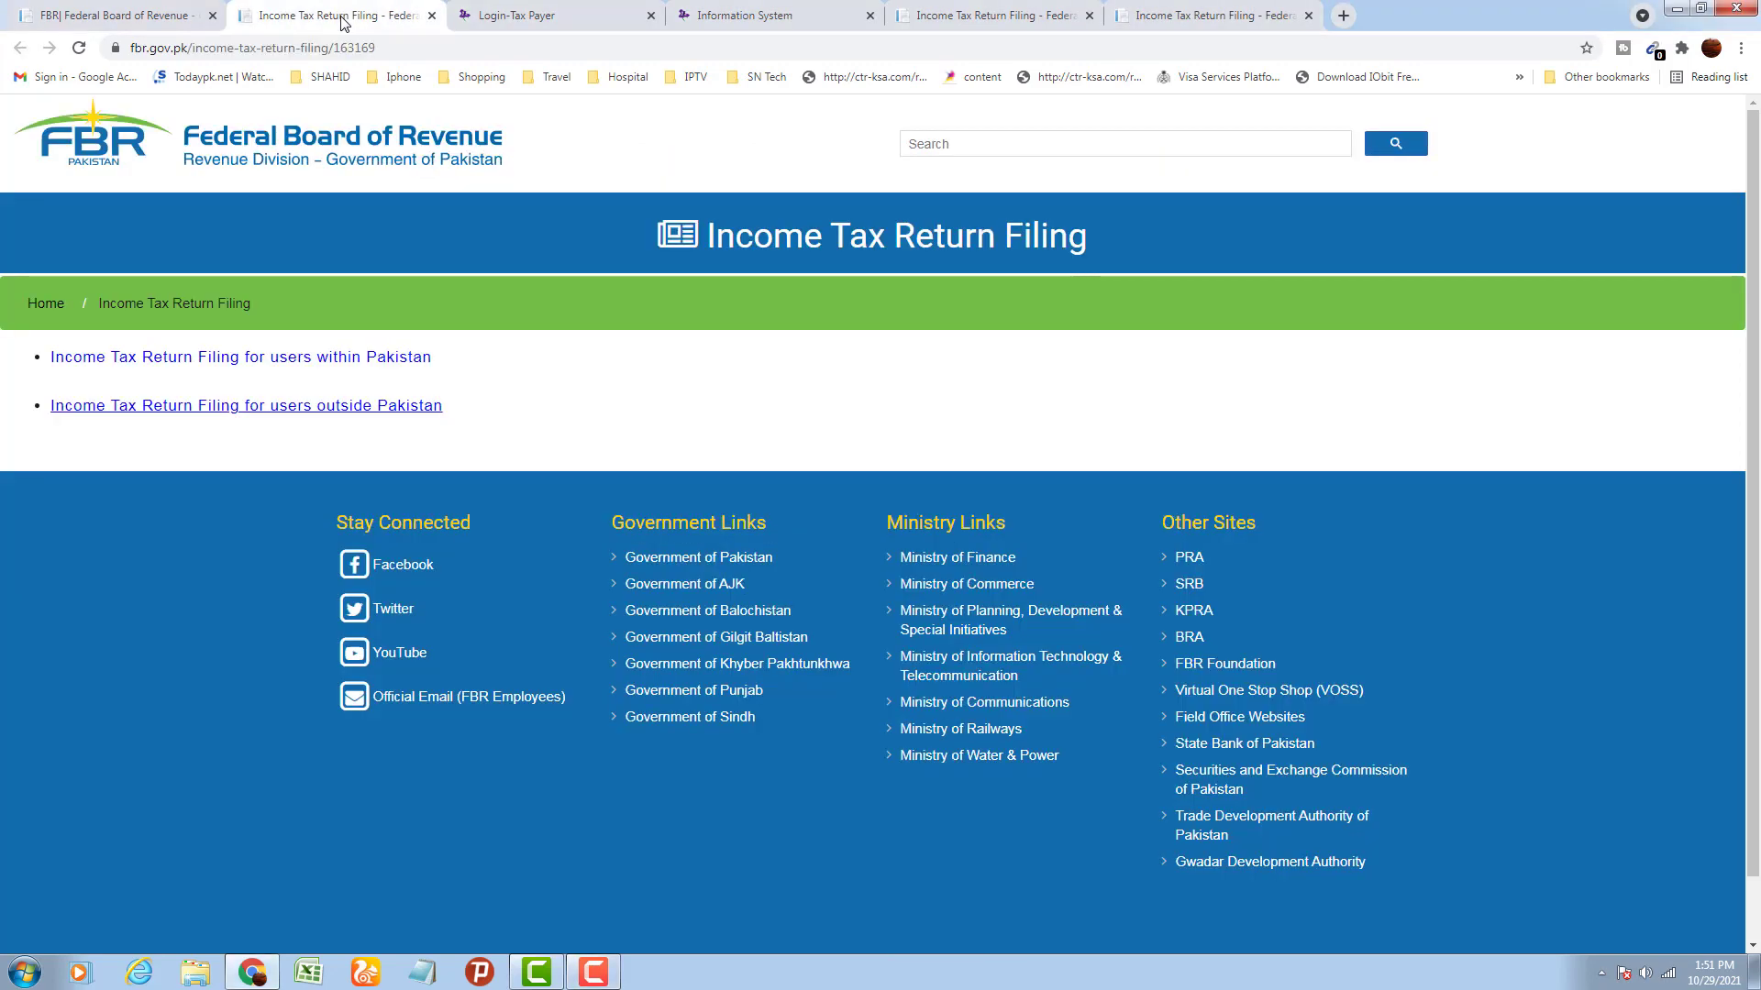
click(346, 405)
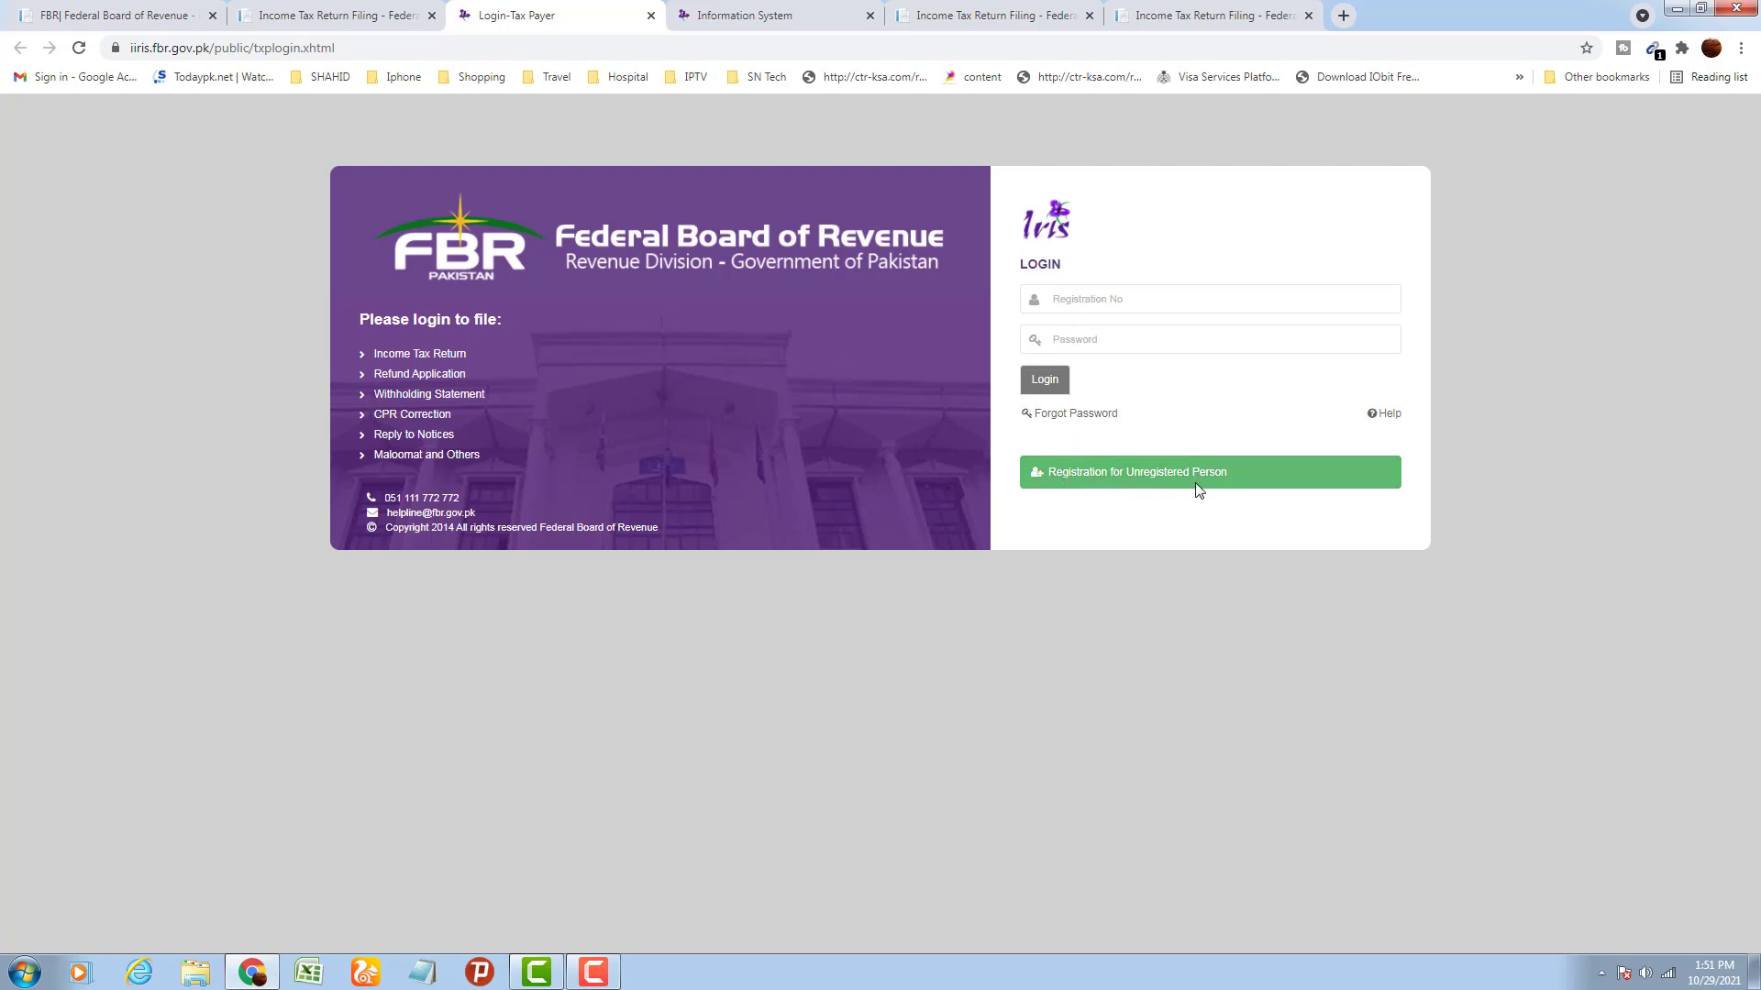
Log in to IRIS with the pasted registration number and the account password
click(1119, 307)
key(ctrl+v)
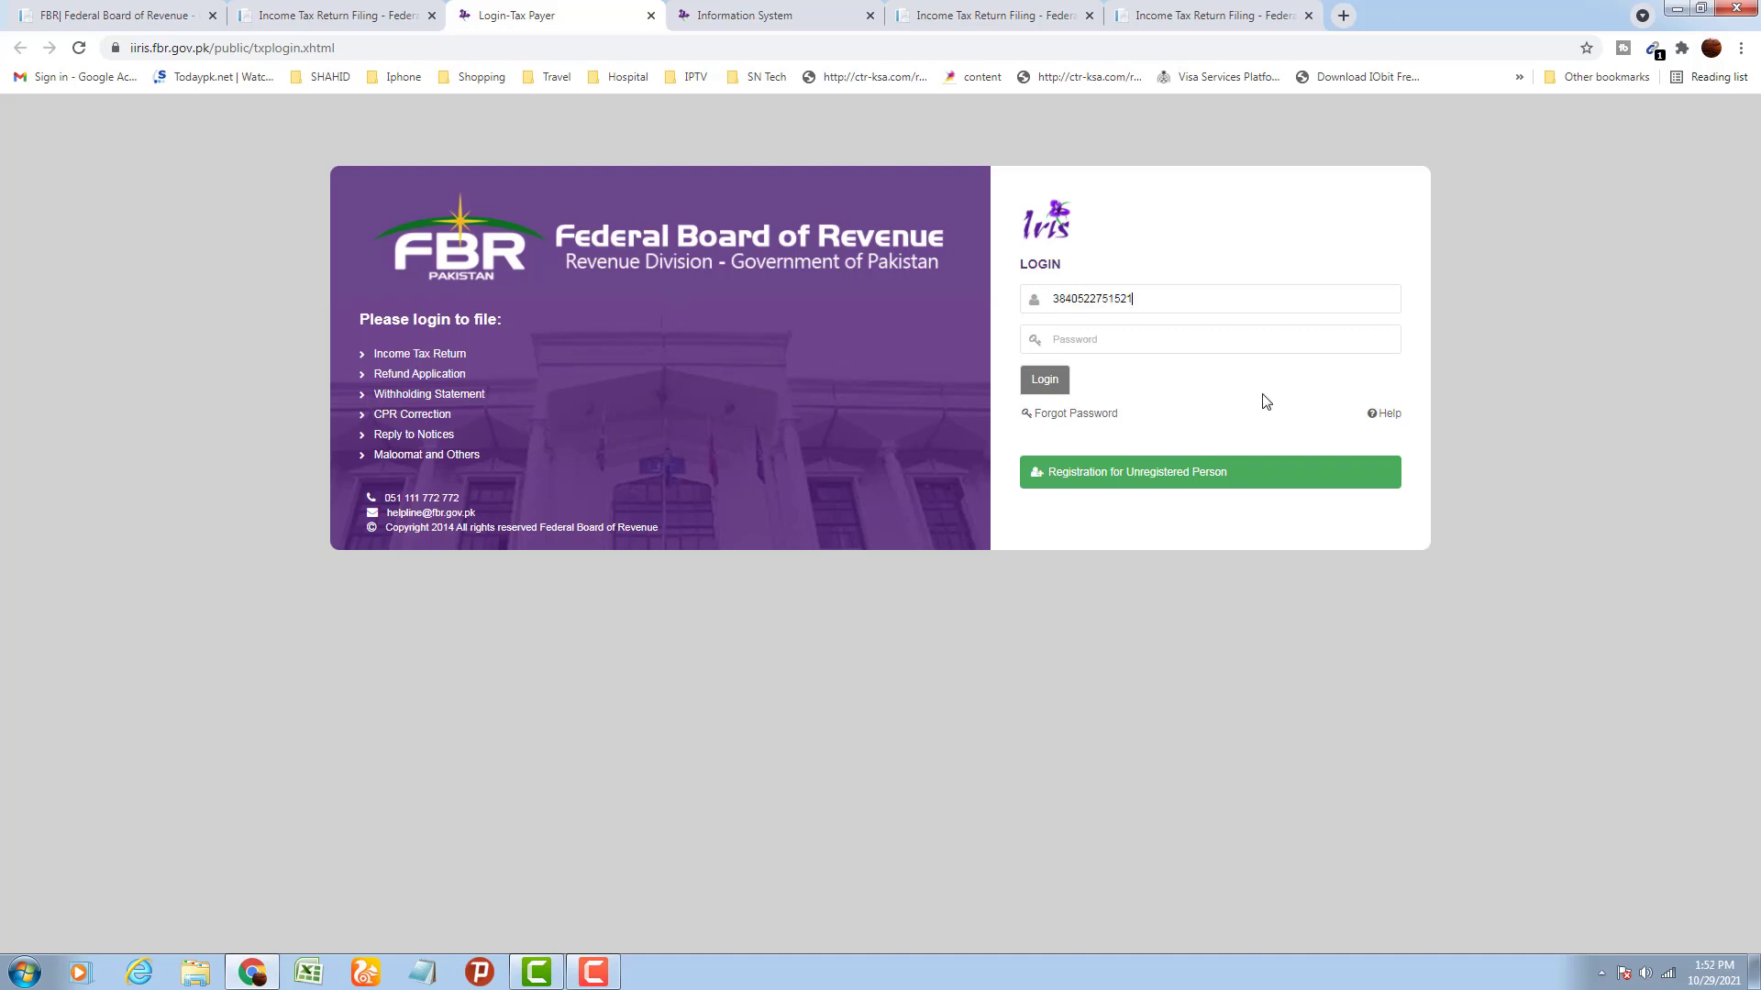
click(1125, 347)
text(******)
click(1044, 380)
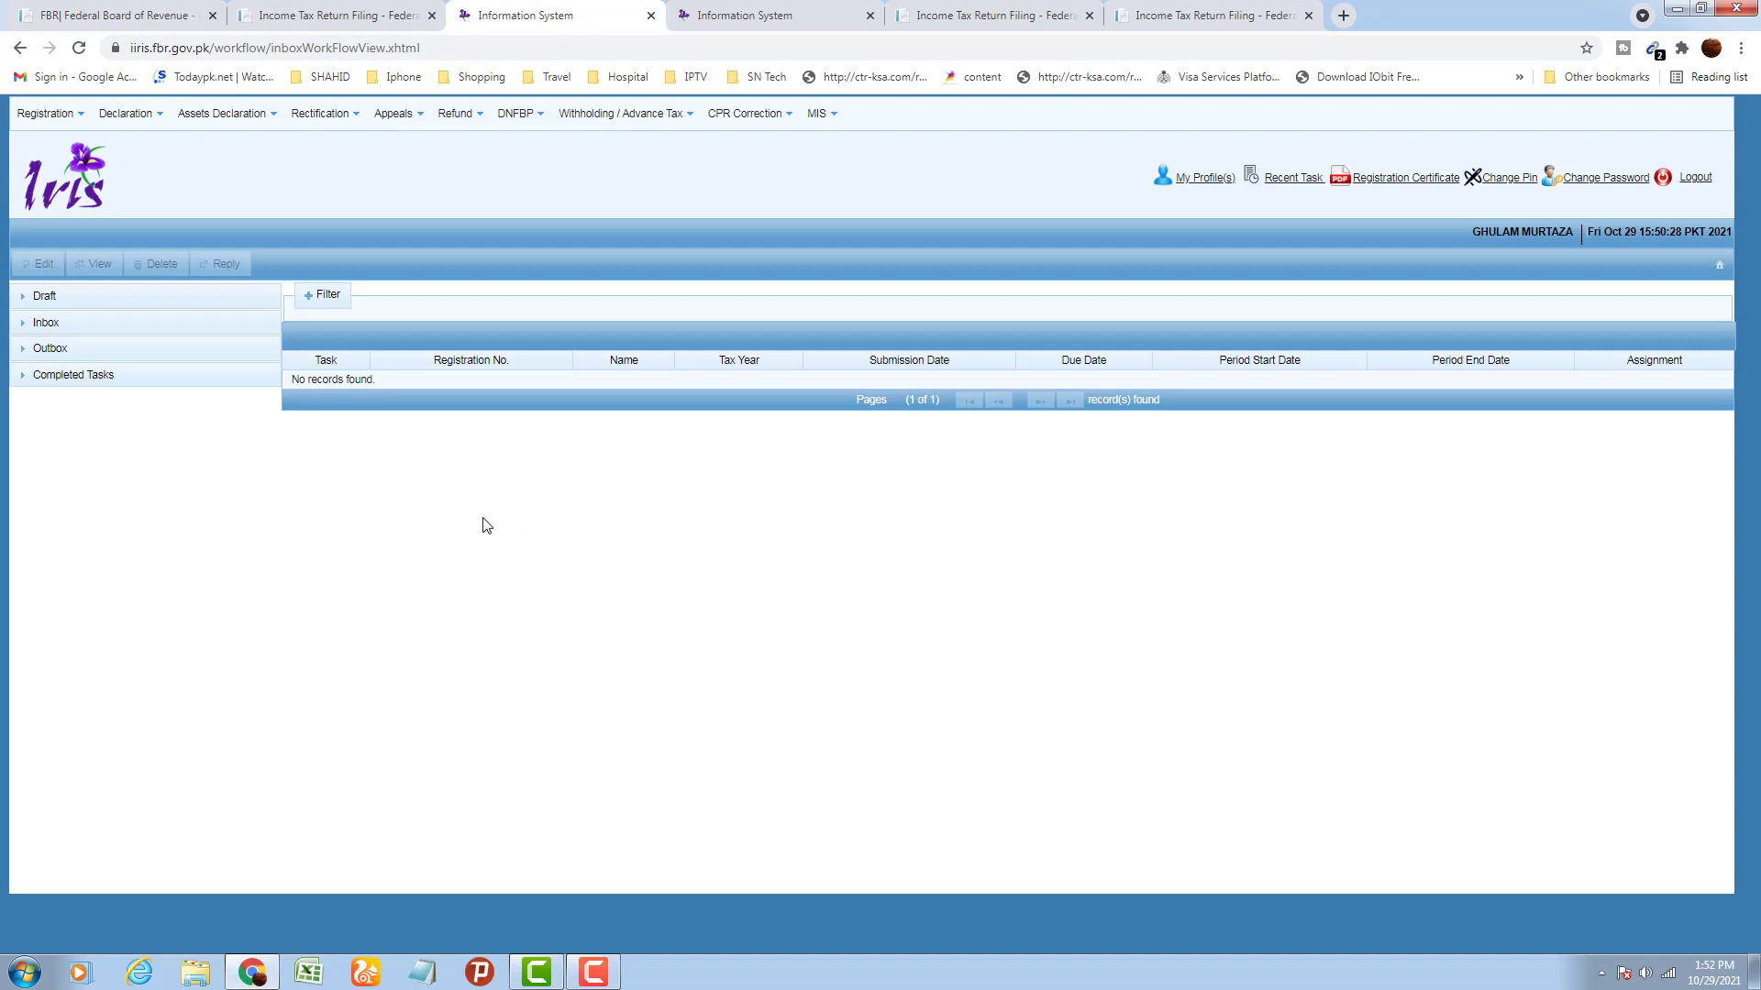
Expand Inbox, list the Declaration(4) notices, and open the tax year 2014 notice
click(23, 326)
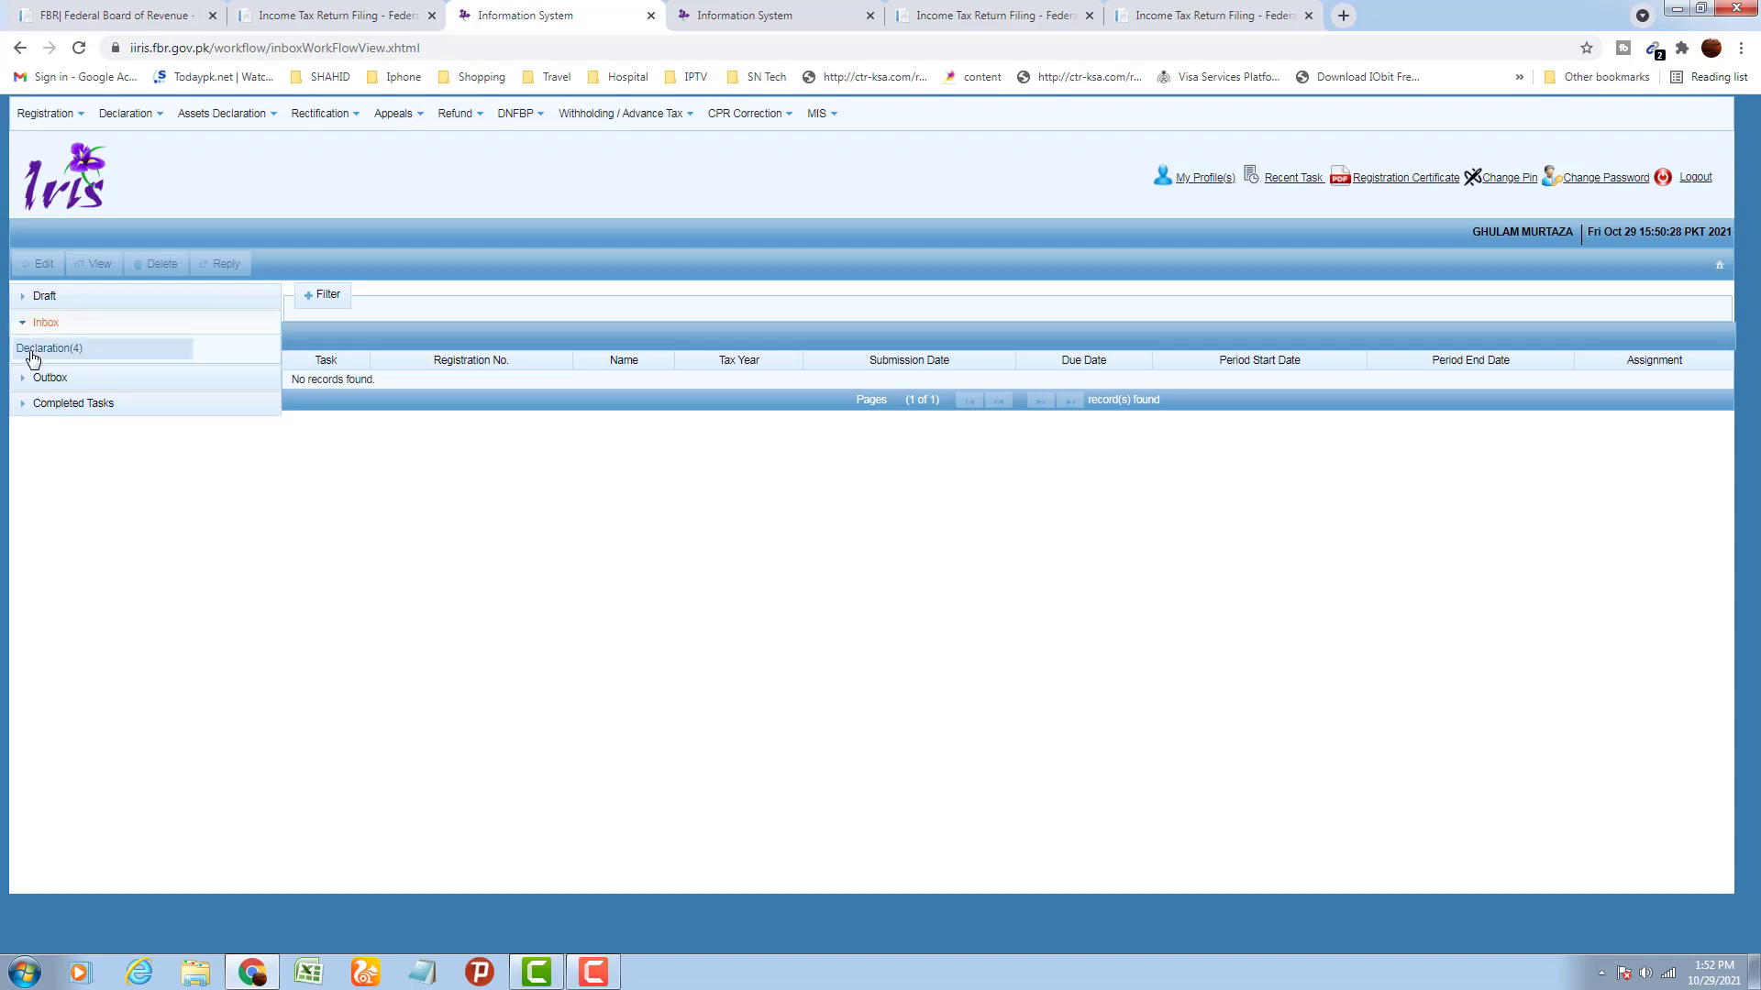
click(79, 352)
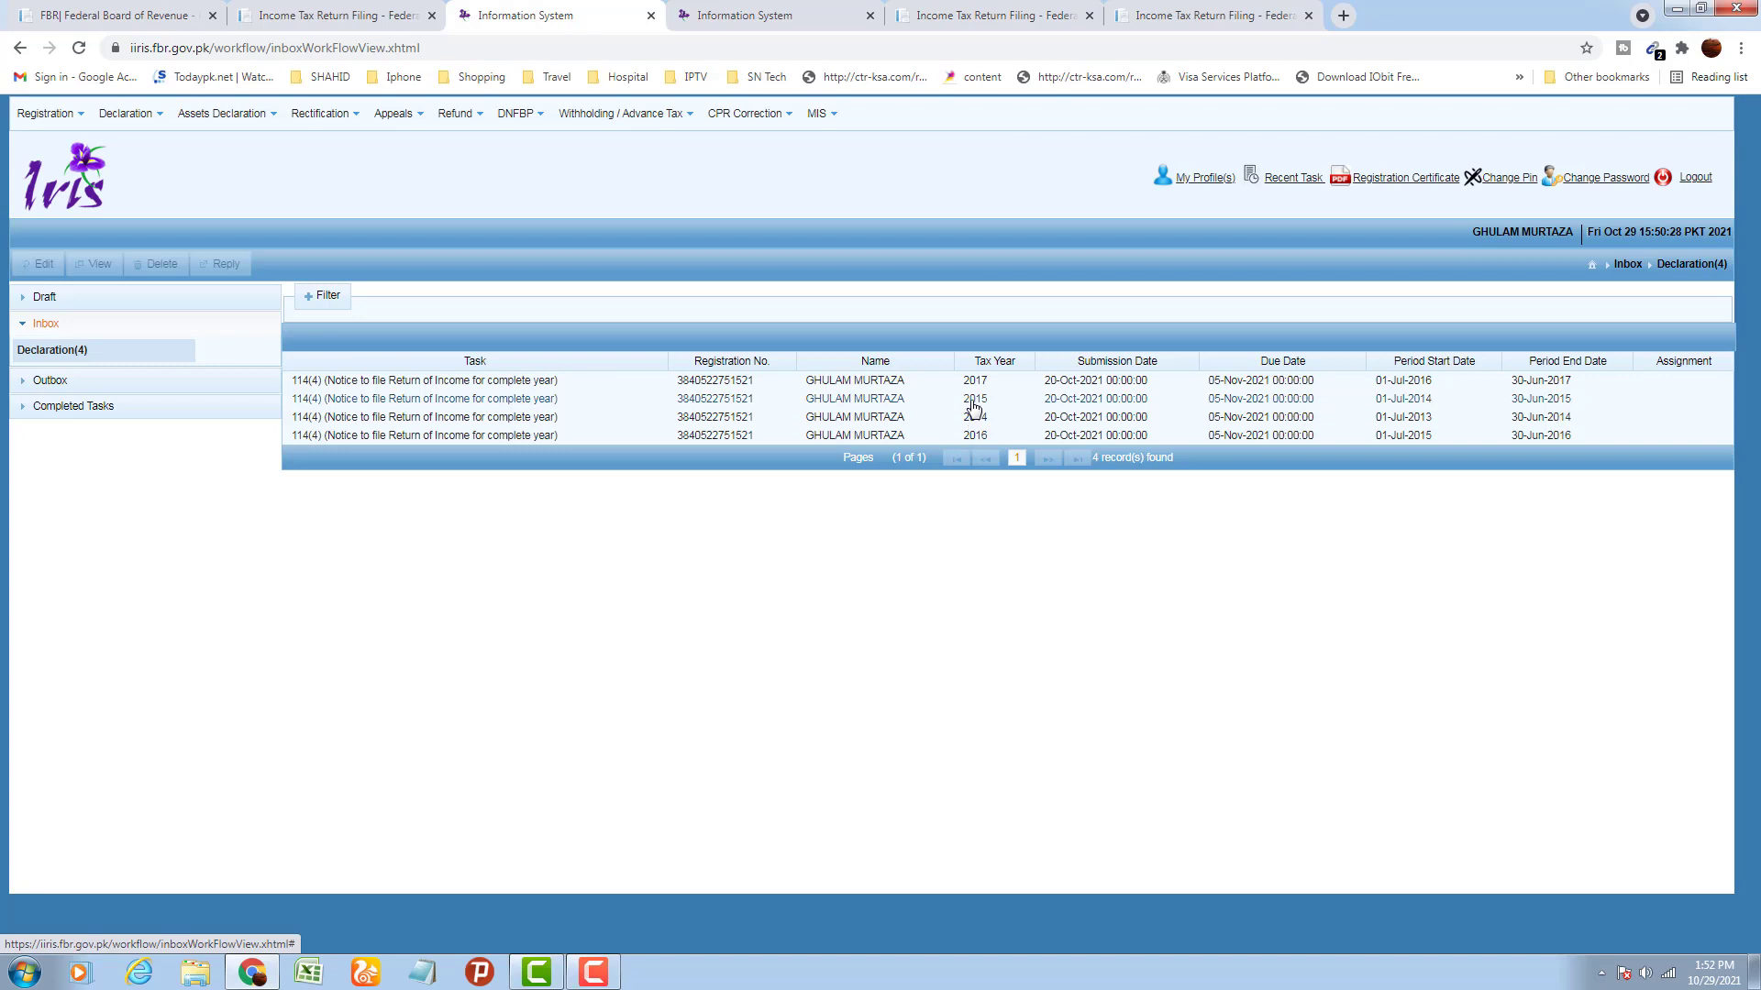
double_click(929, 421)
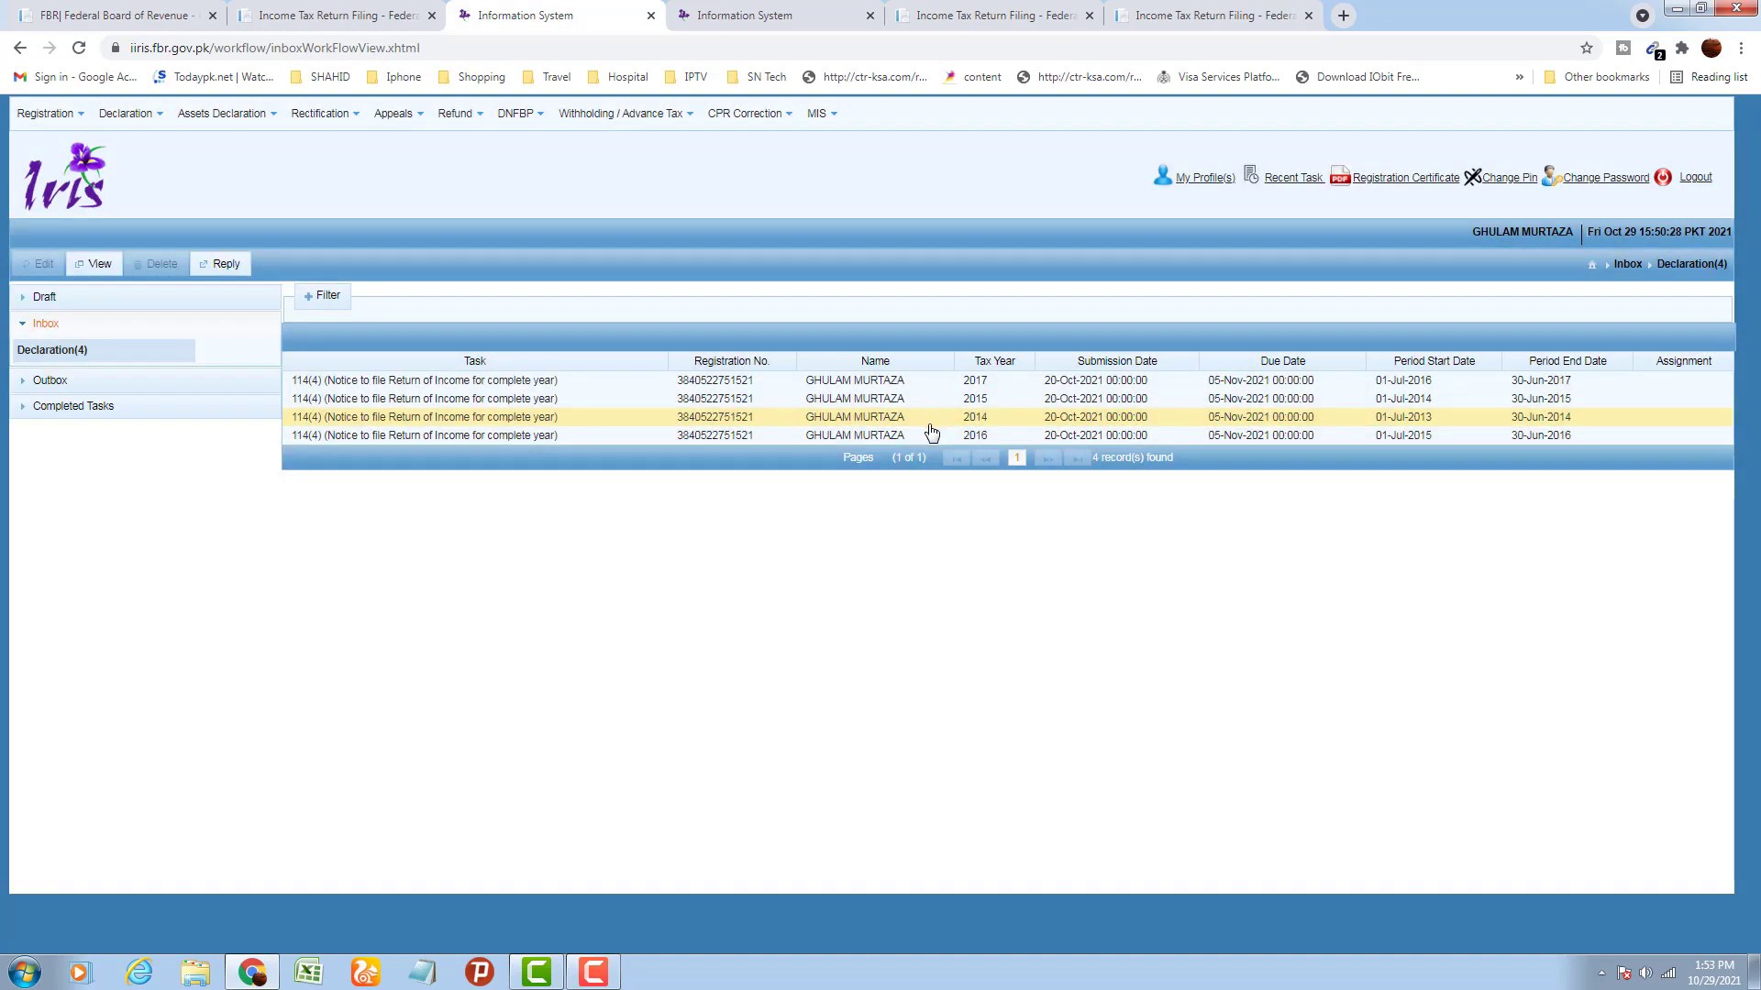
click(100, 265)
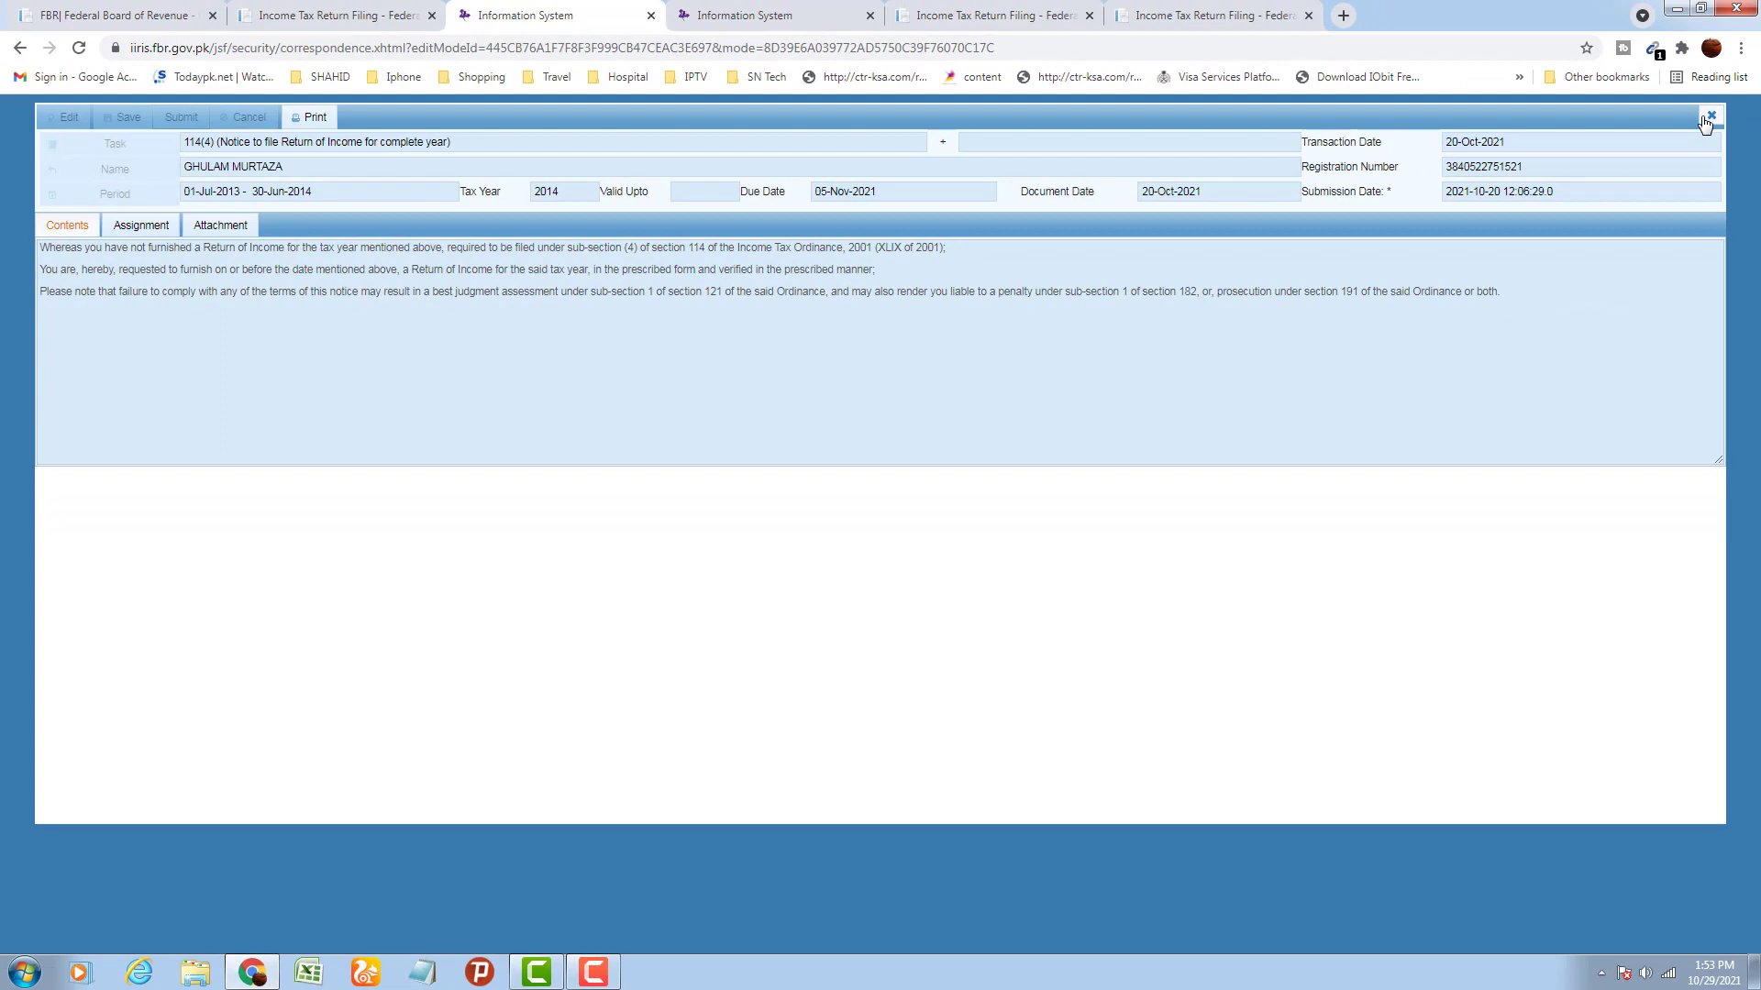
click(1705, 120)
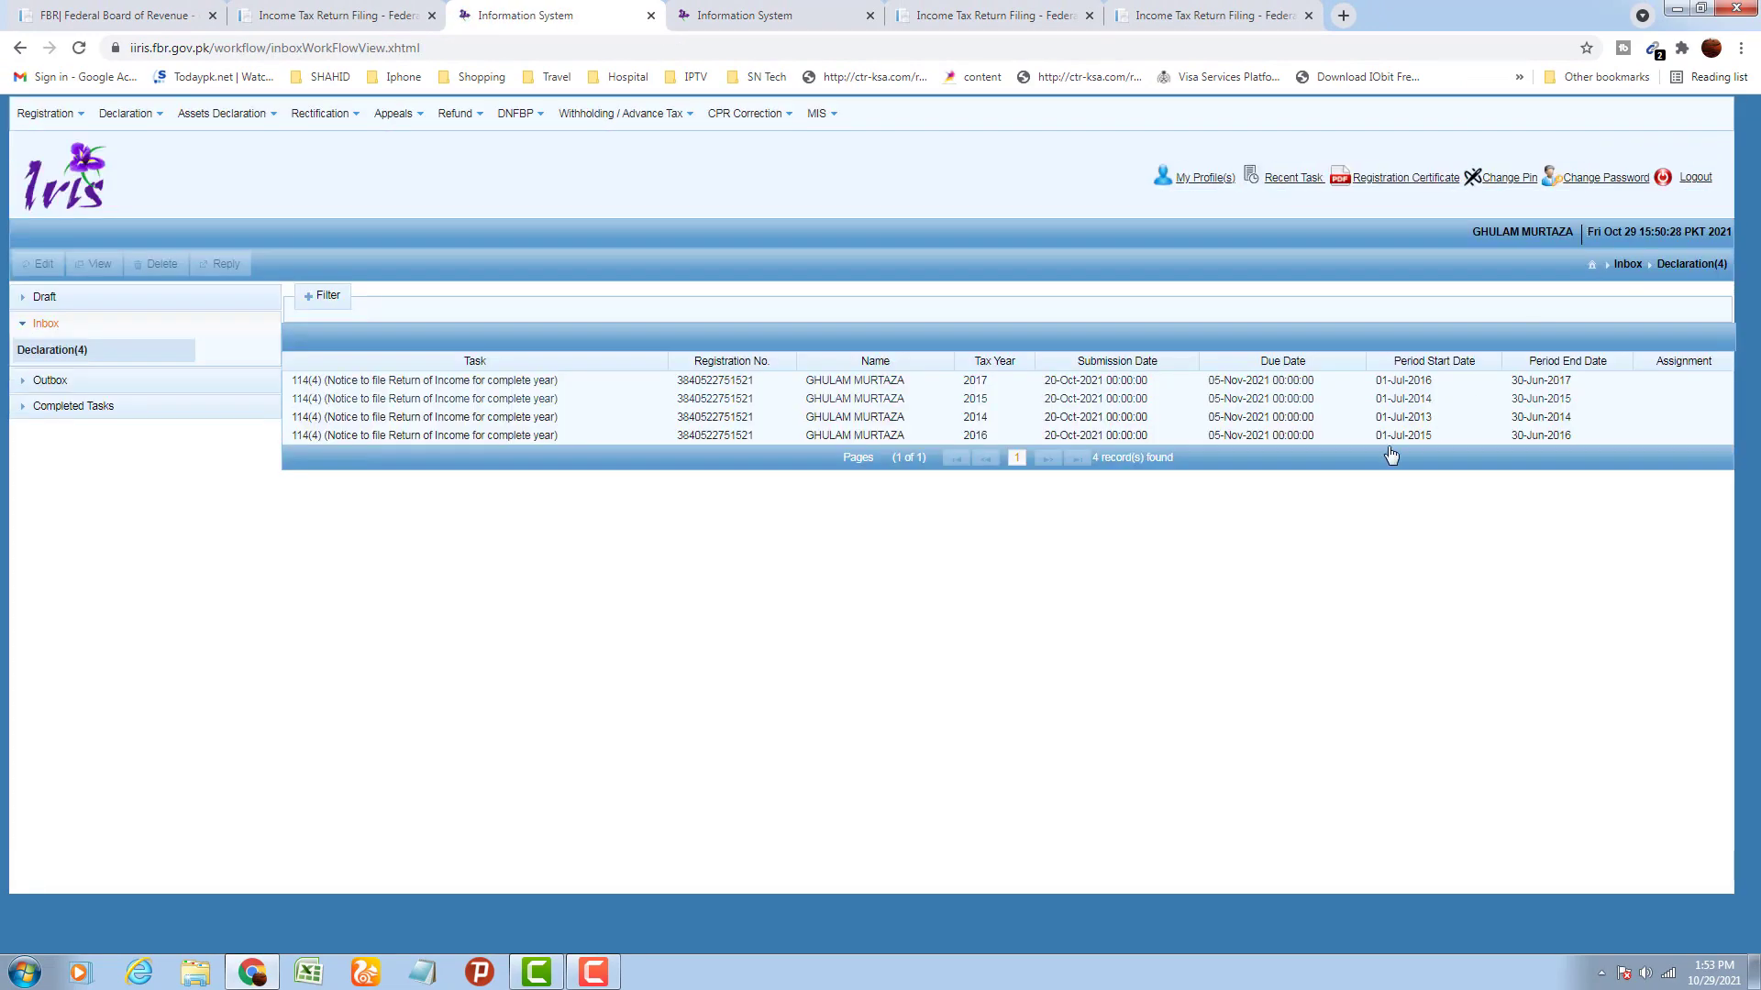
Reply to the tax year 2014 notice by selecting the 114(4) return of income task
click(961, 421)
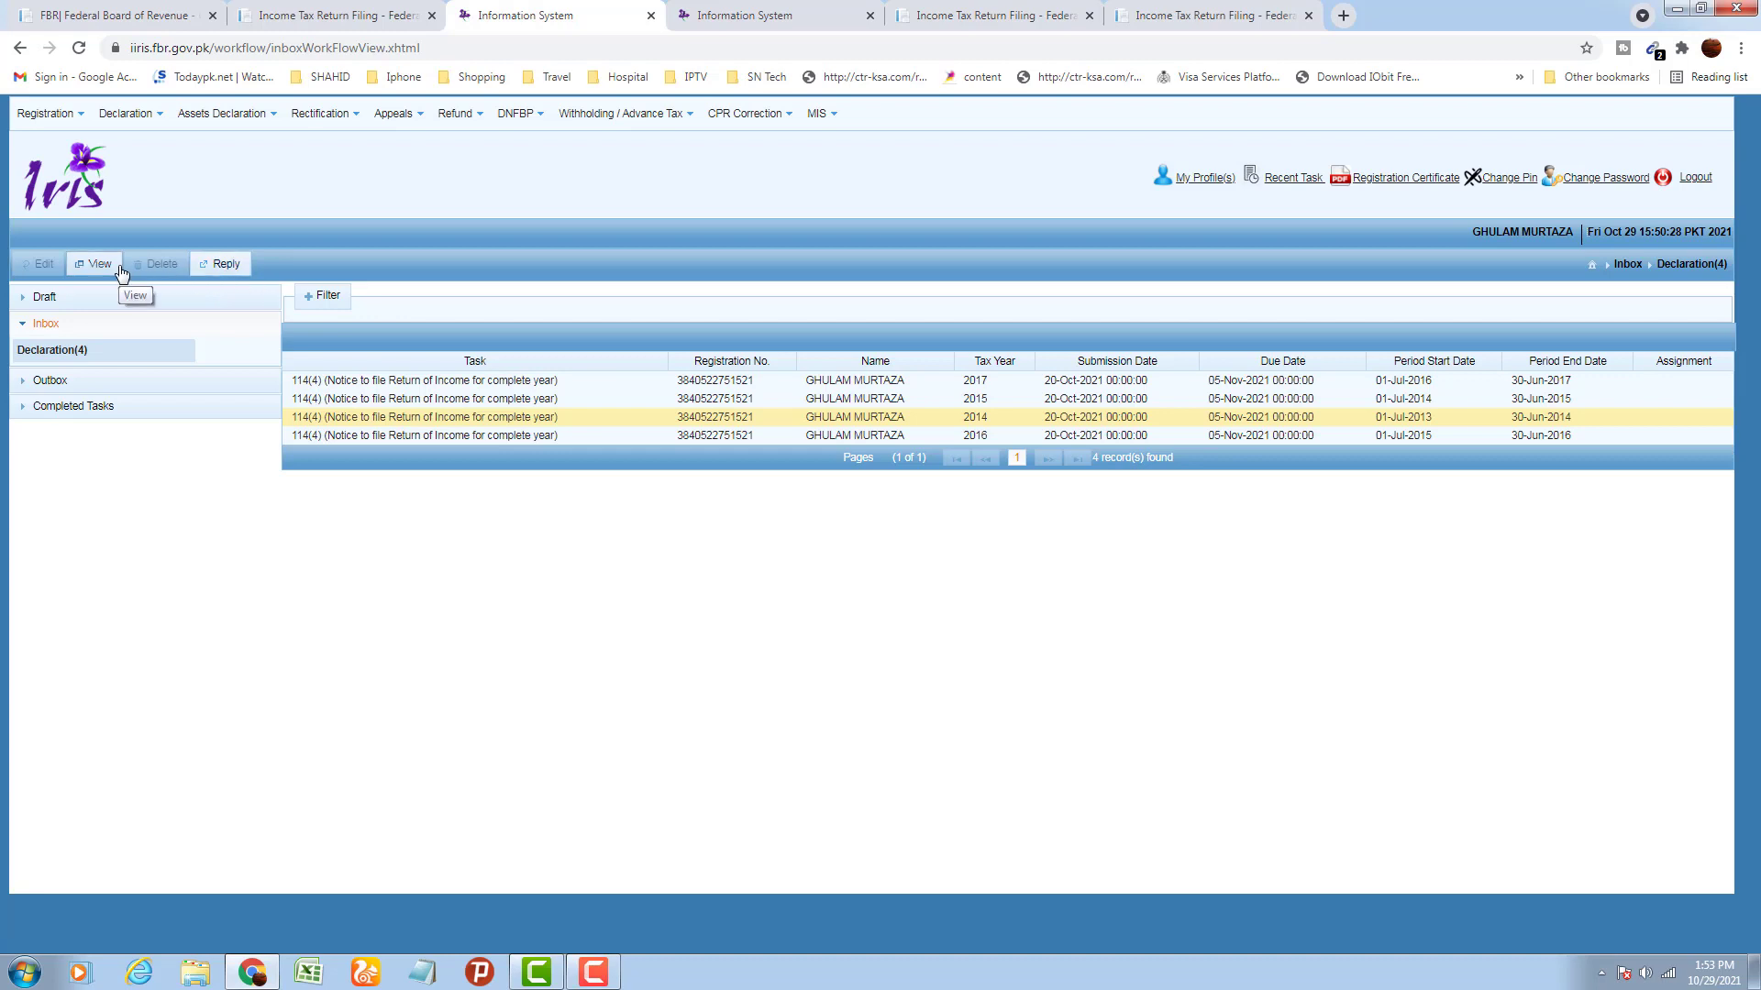
click(228, 267)
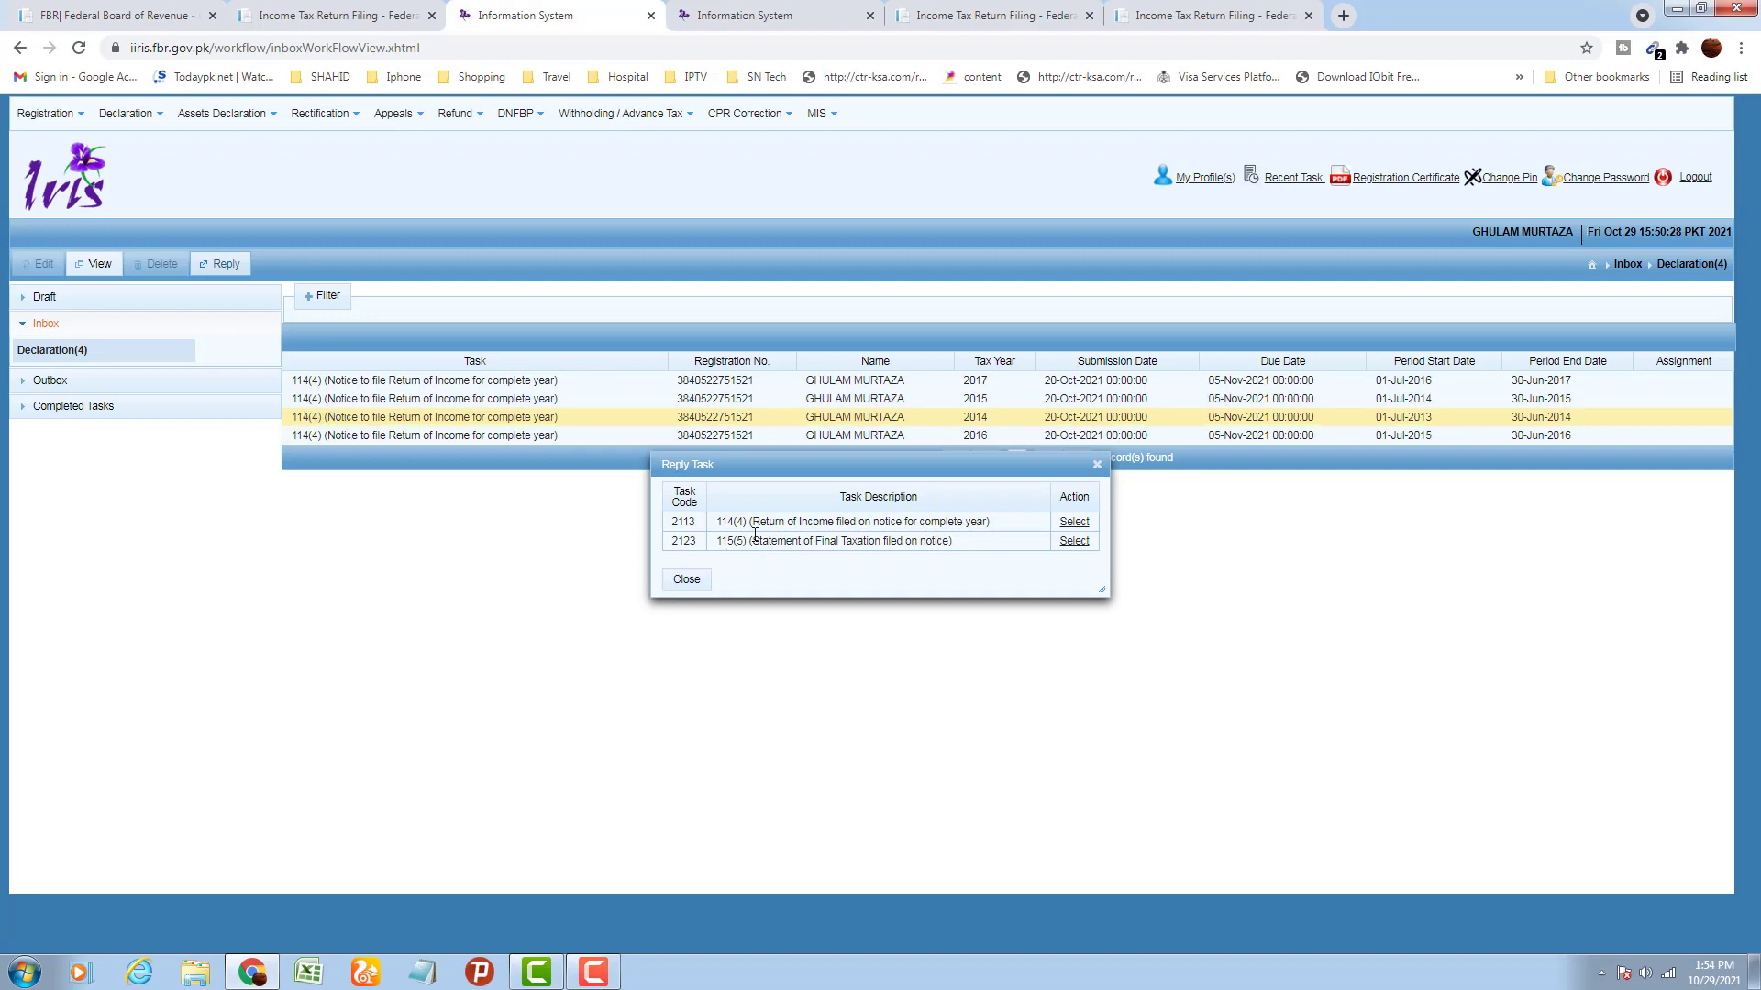
click(1075, 522)
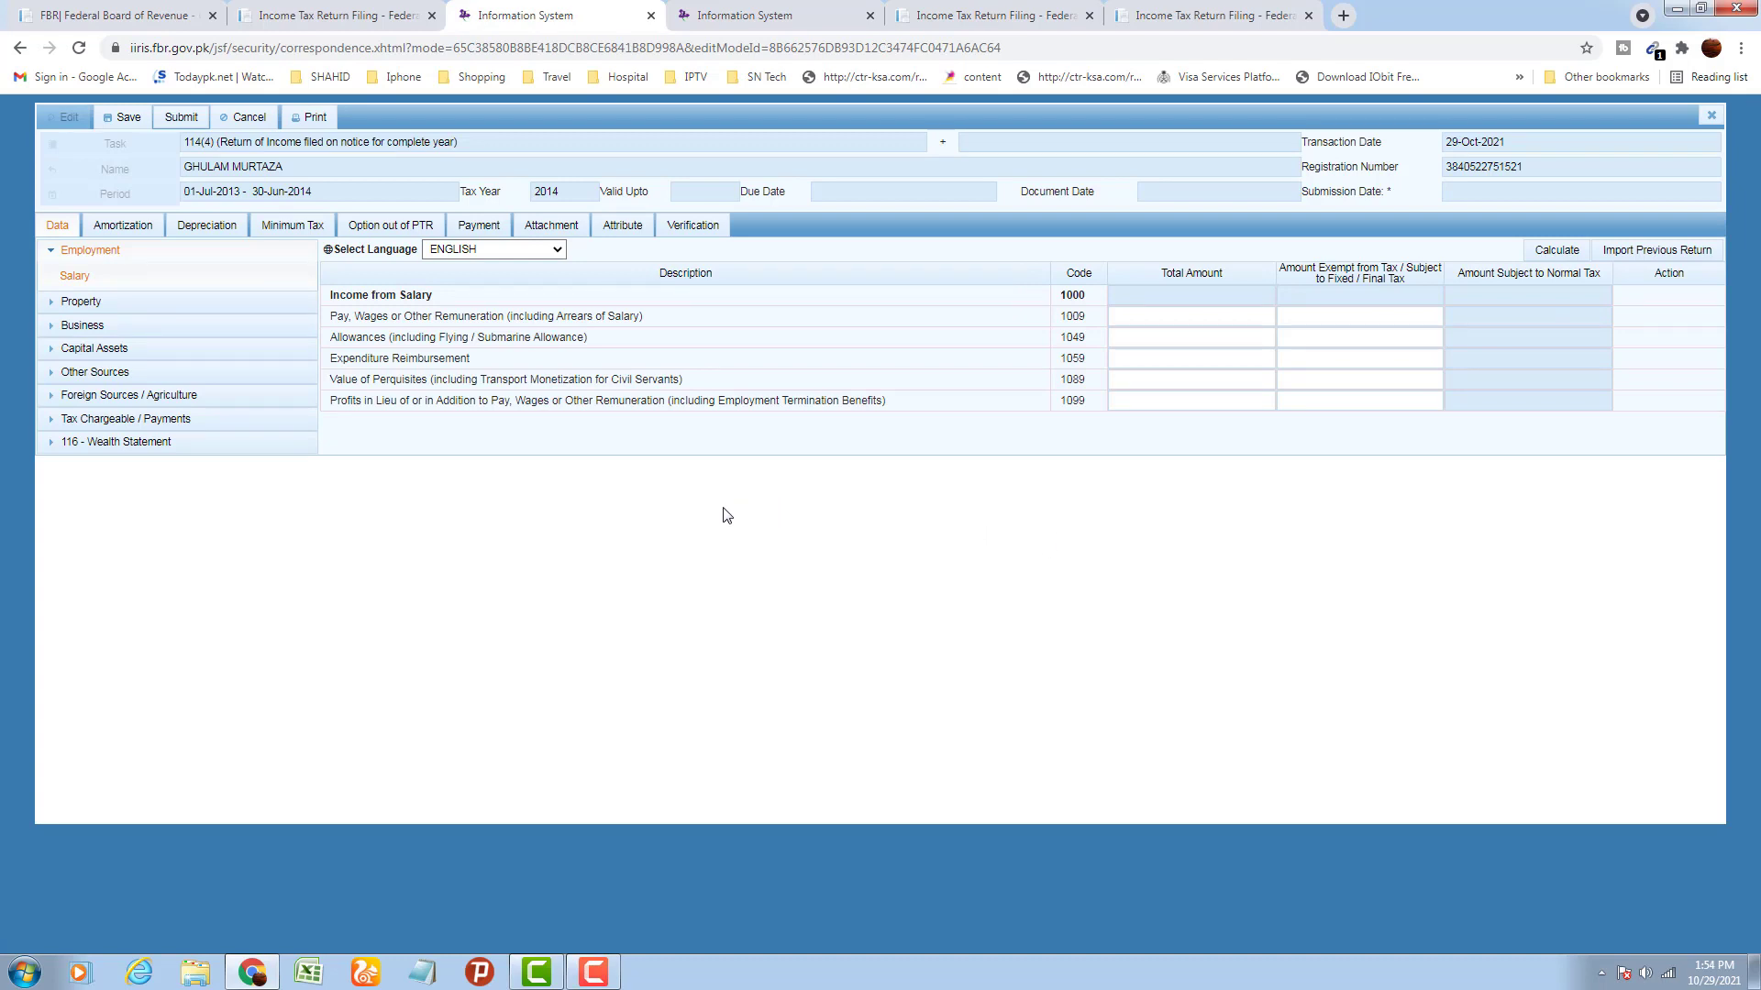
Collapse Employment and review the Wealth Statement's expenses, assets/liabilities and reconciliation schedules
click(52, 253)
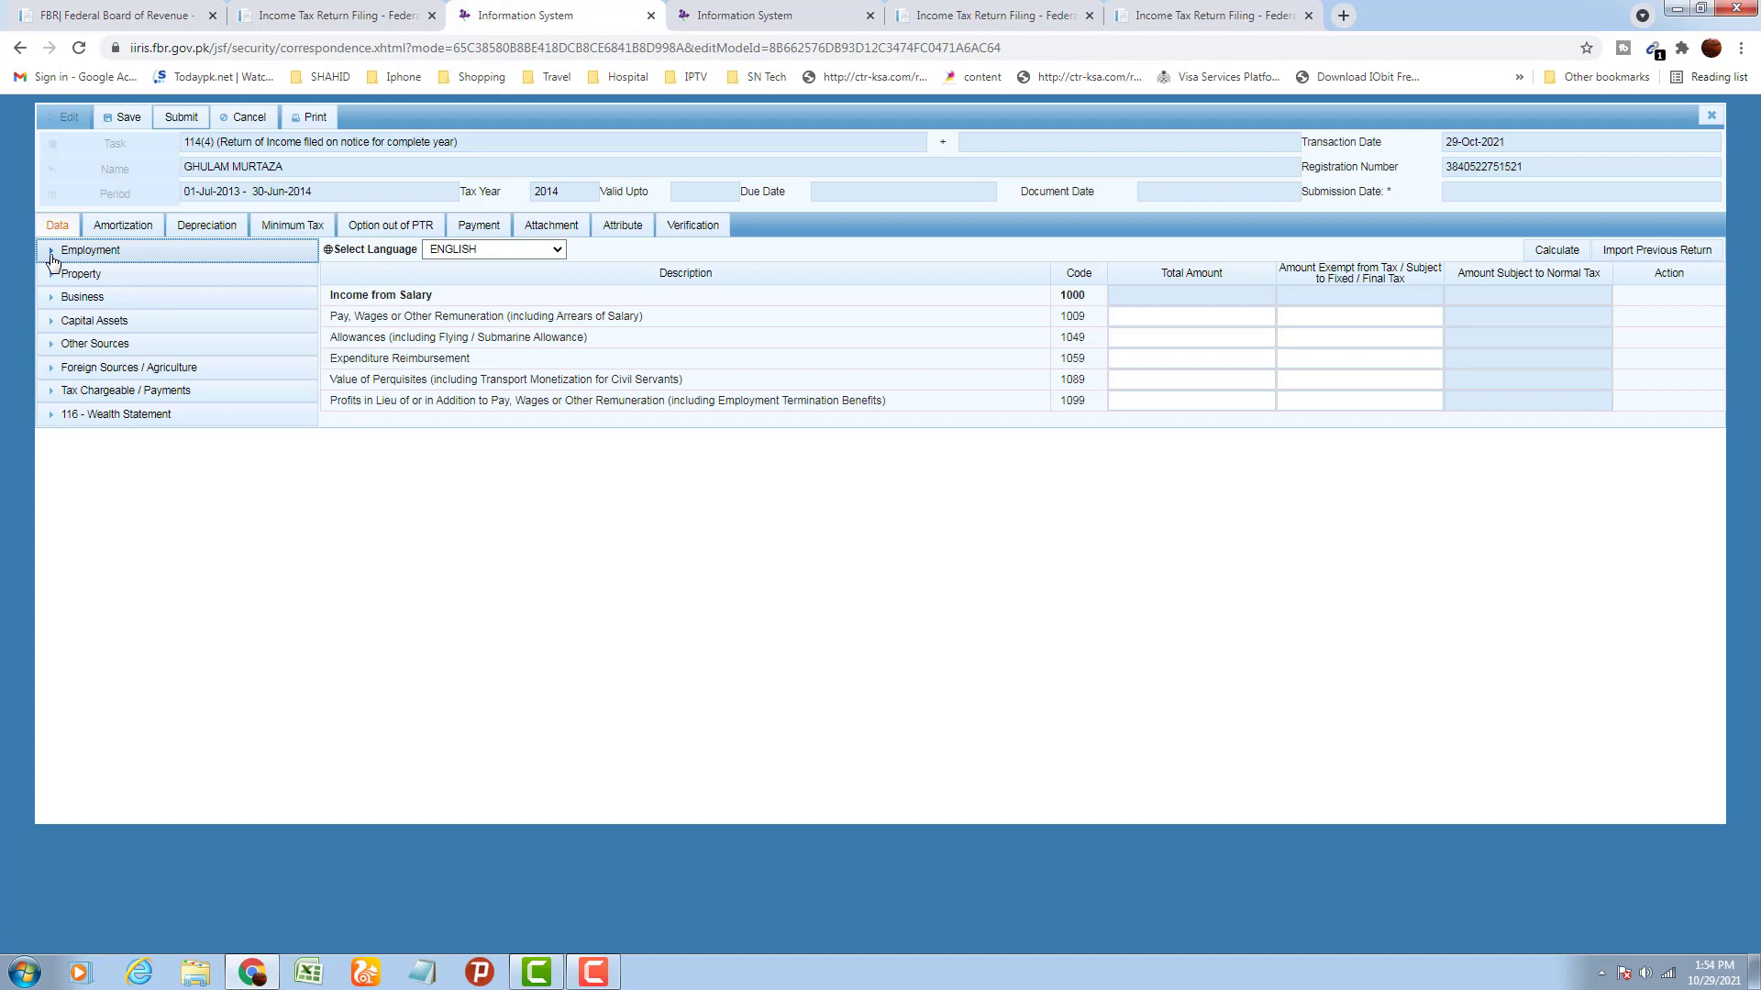
click(50, 419)
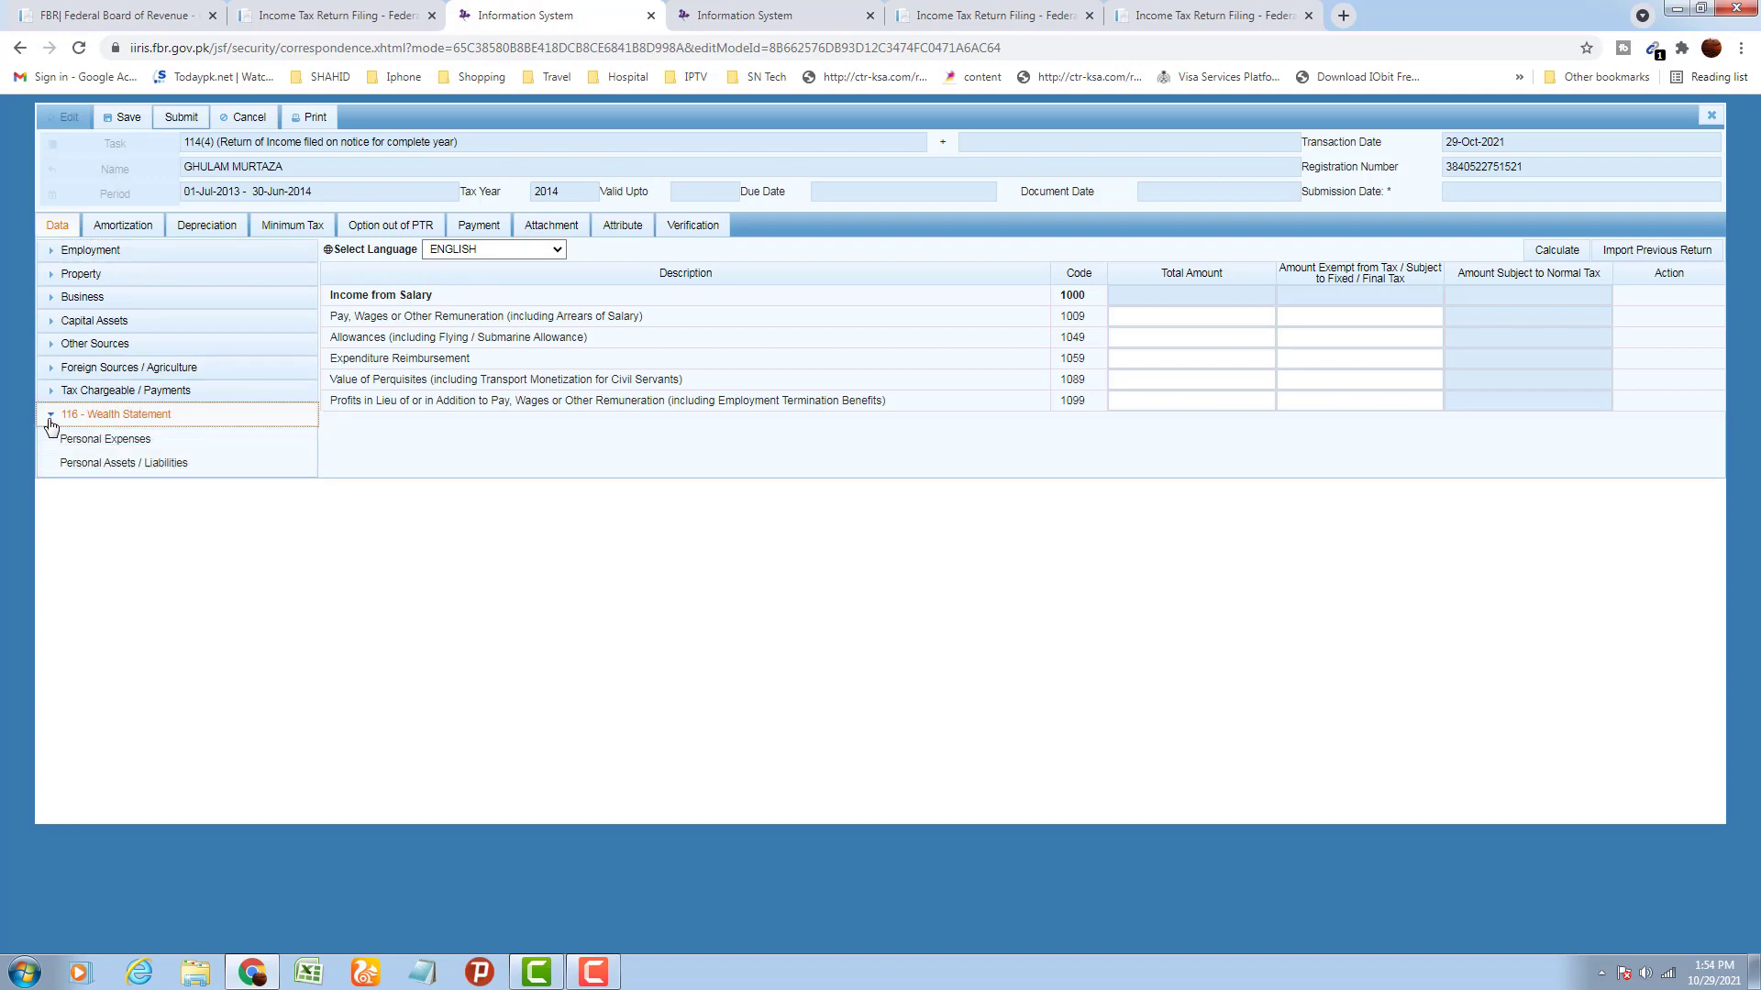
click(108, 441)
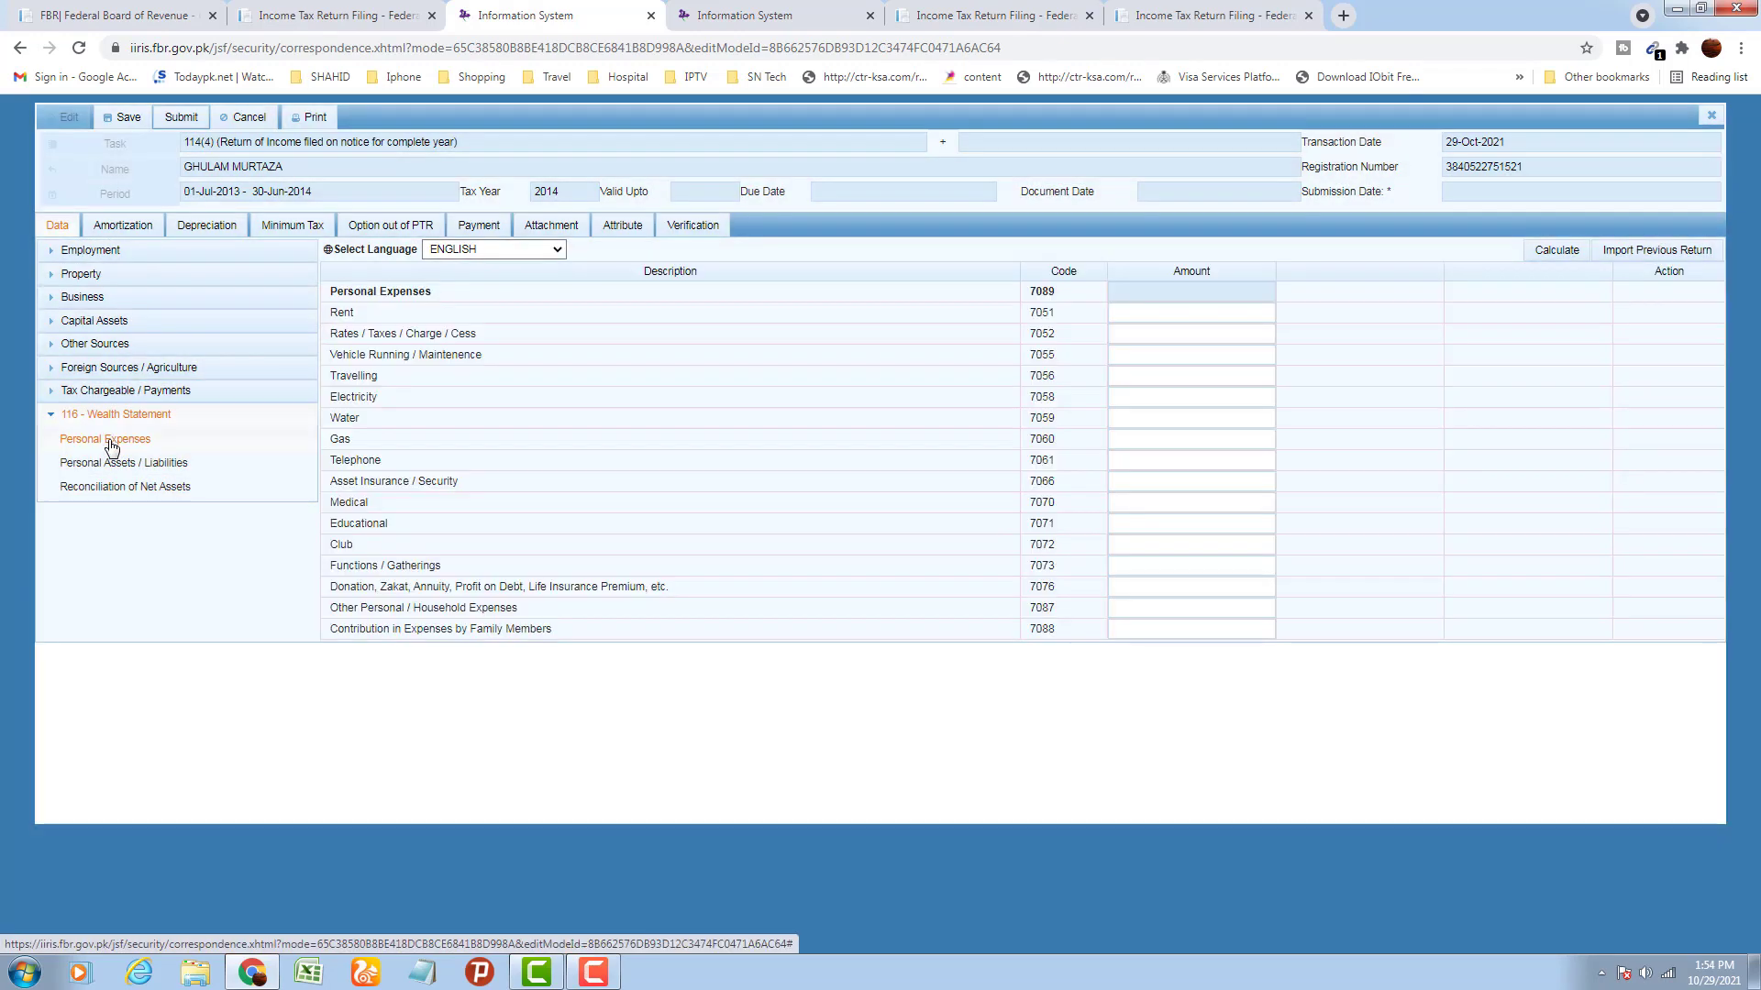
click(111, 464)
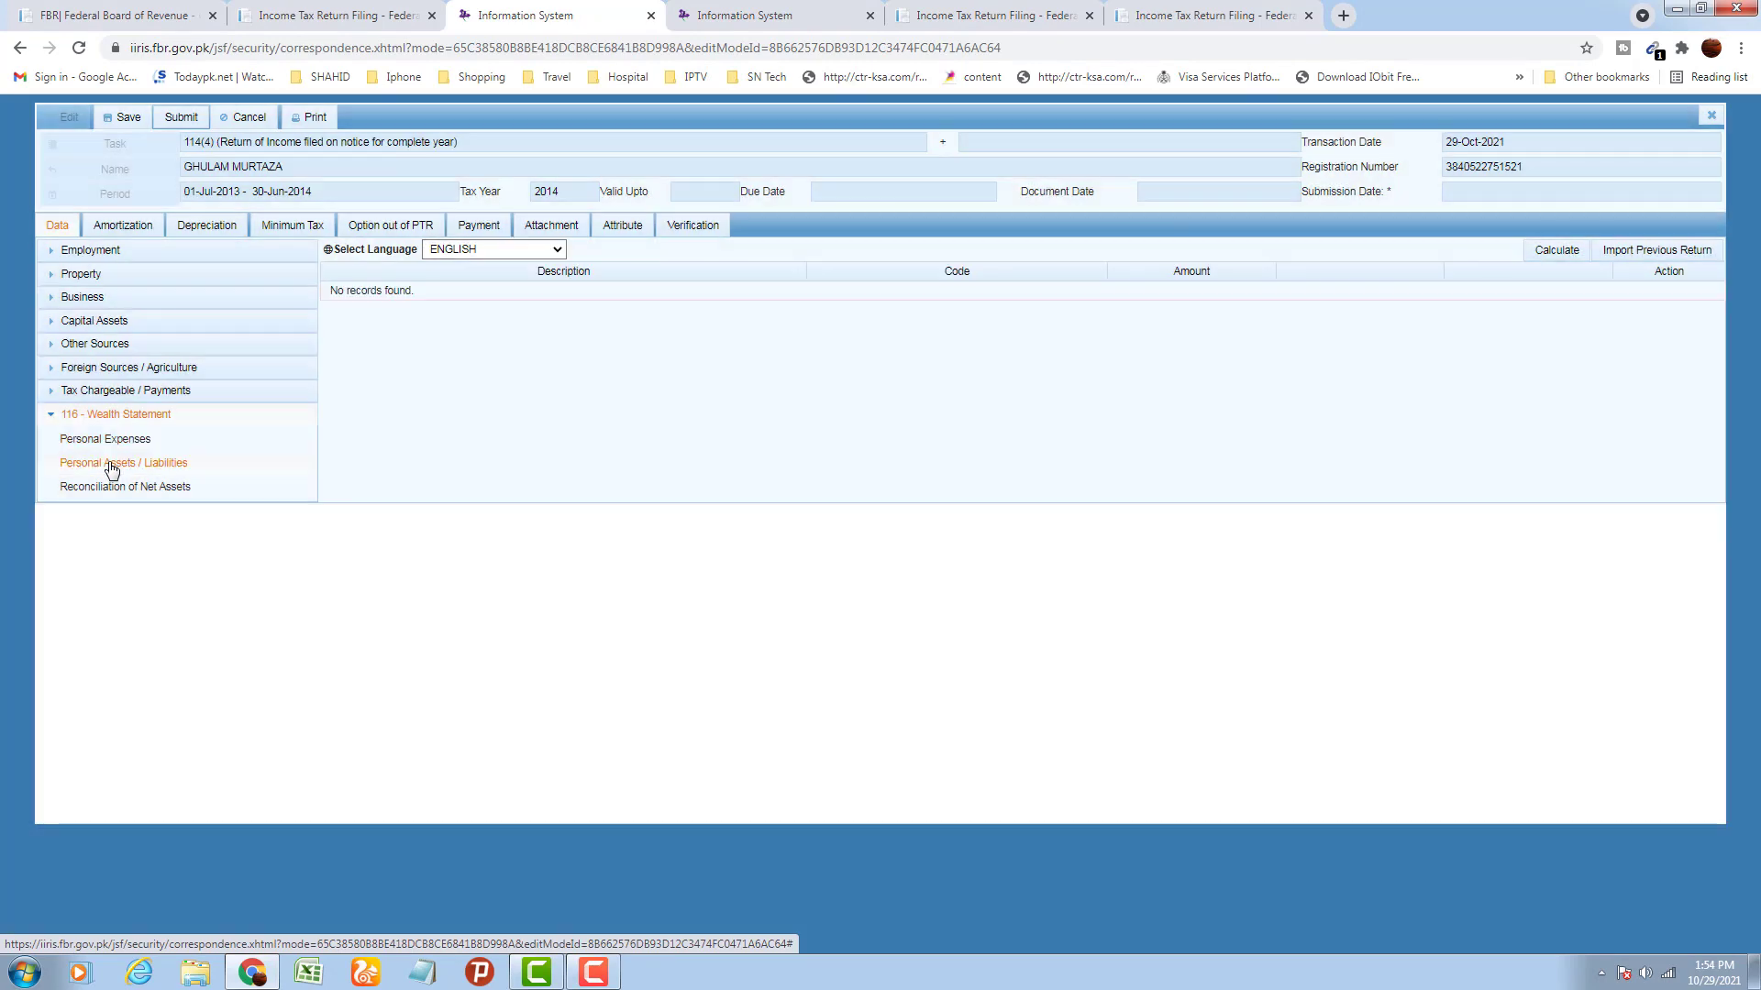
click(115, 498)
click(49, 415)
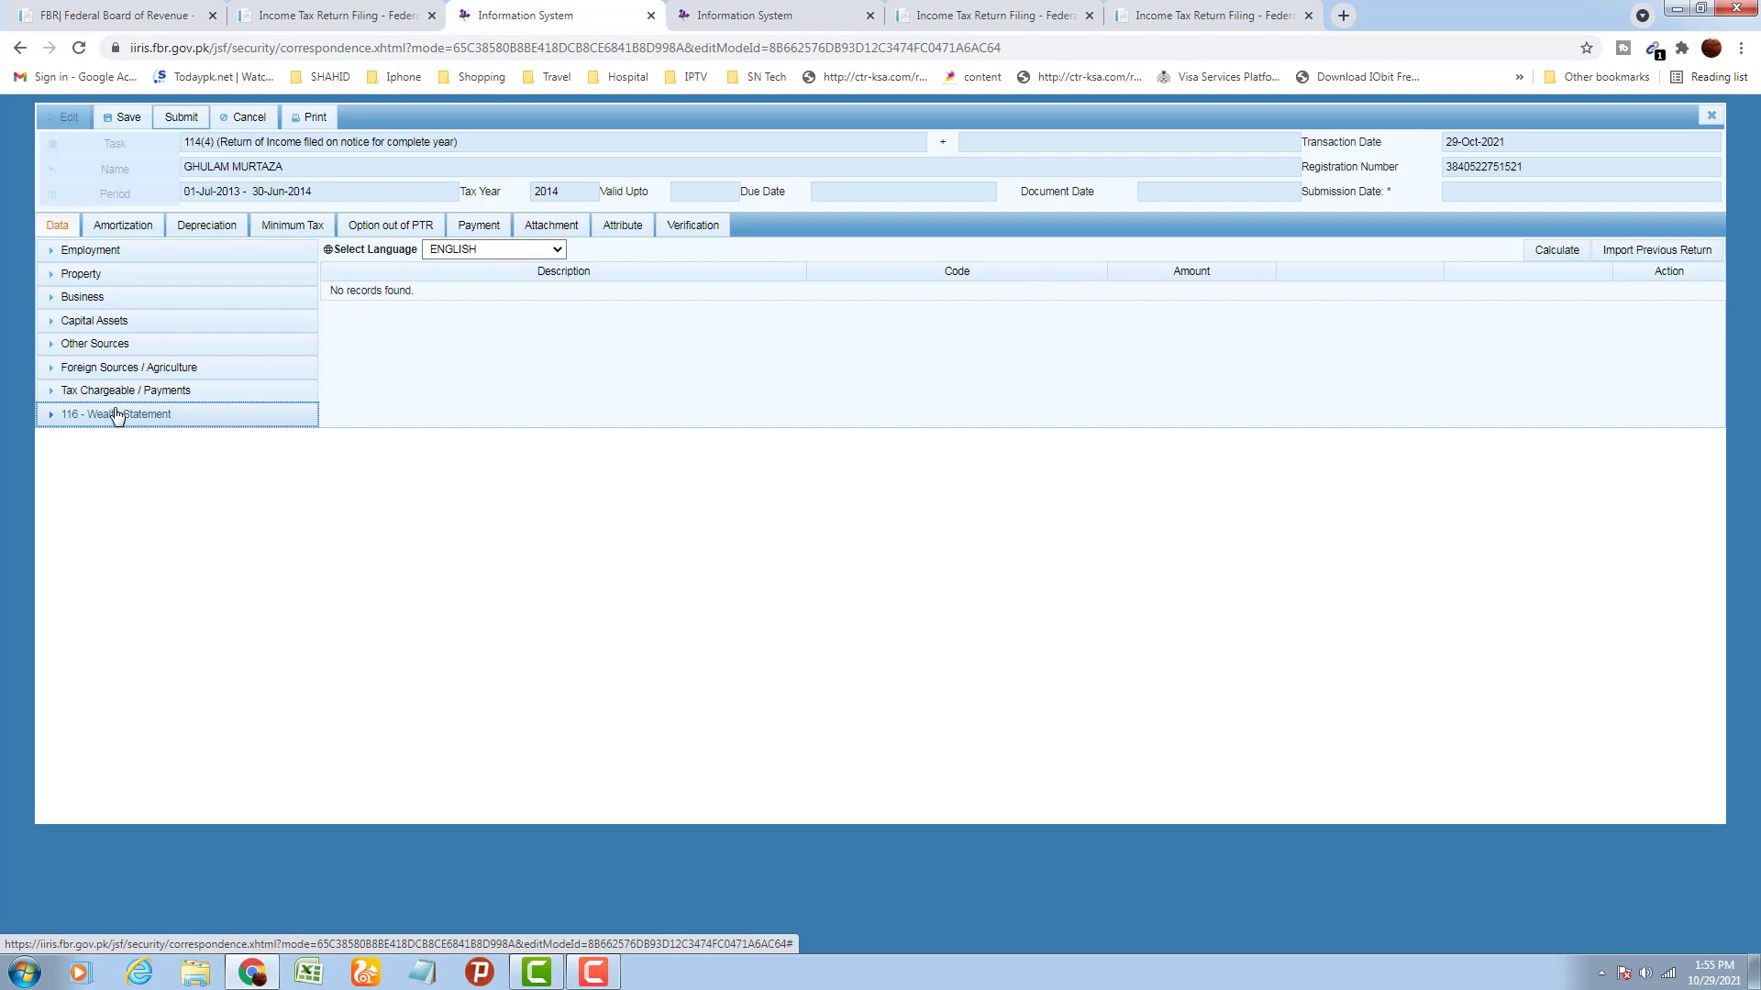
In the Salary schedule, enter 410,000 pay and wages under code 1009 and calculate
click(53, 257)
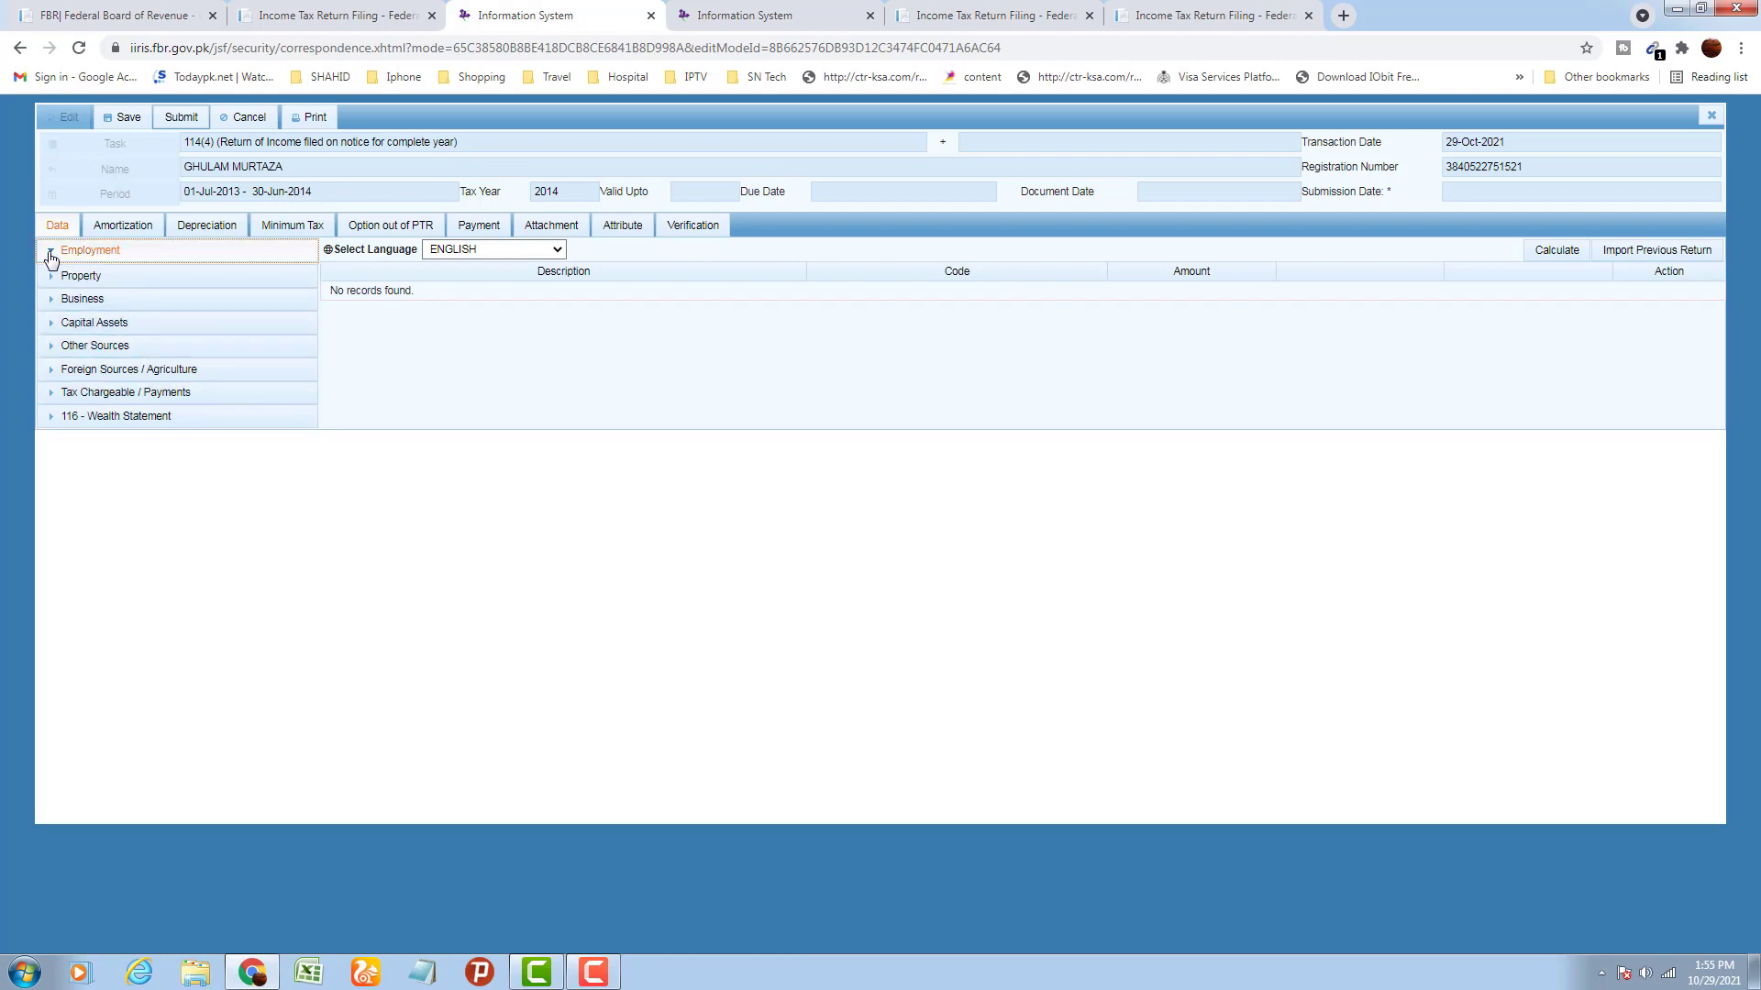
click(72, 278)
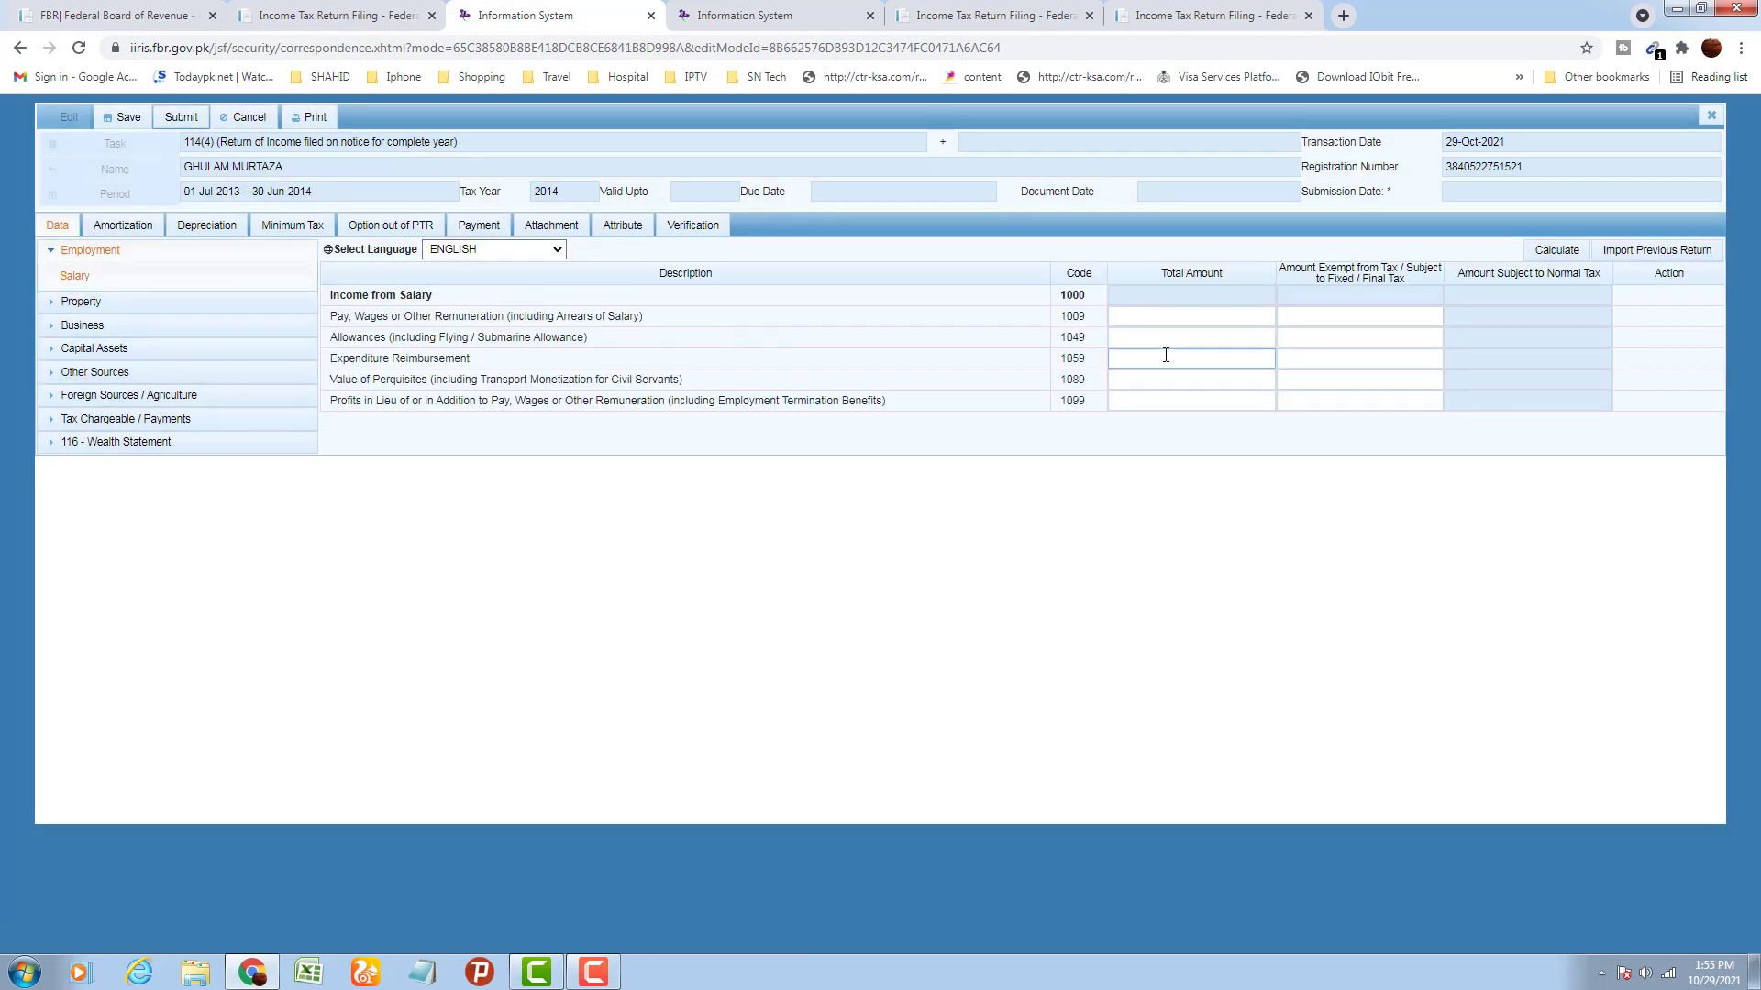
click(1171, 317)
text(41)
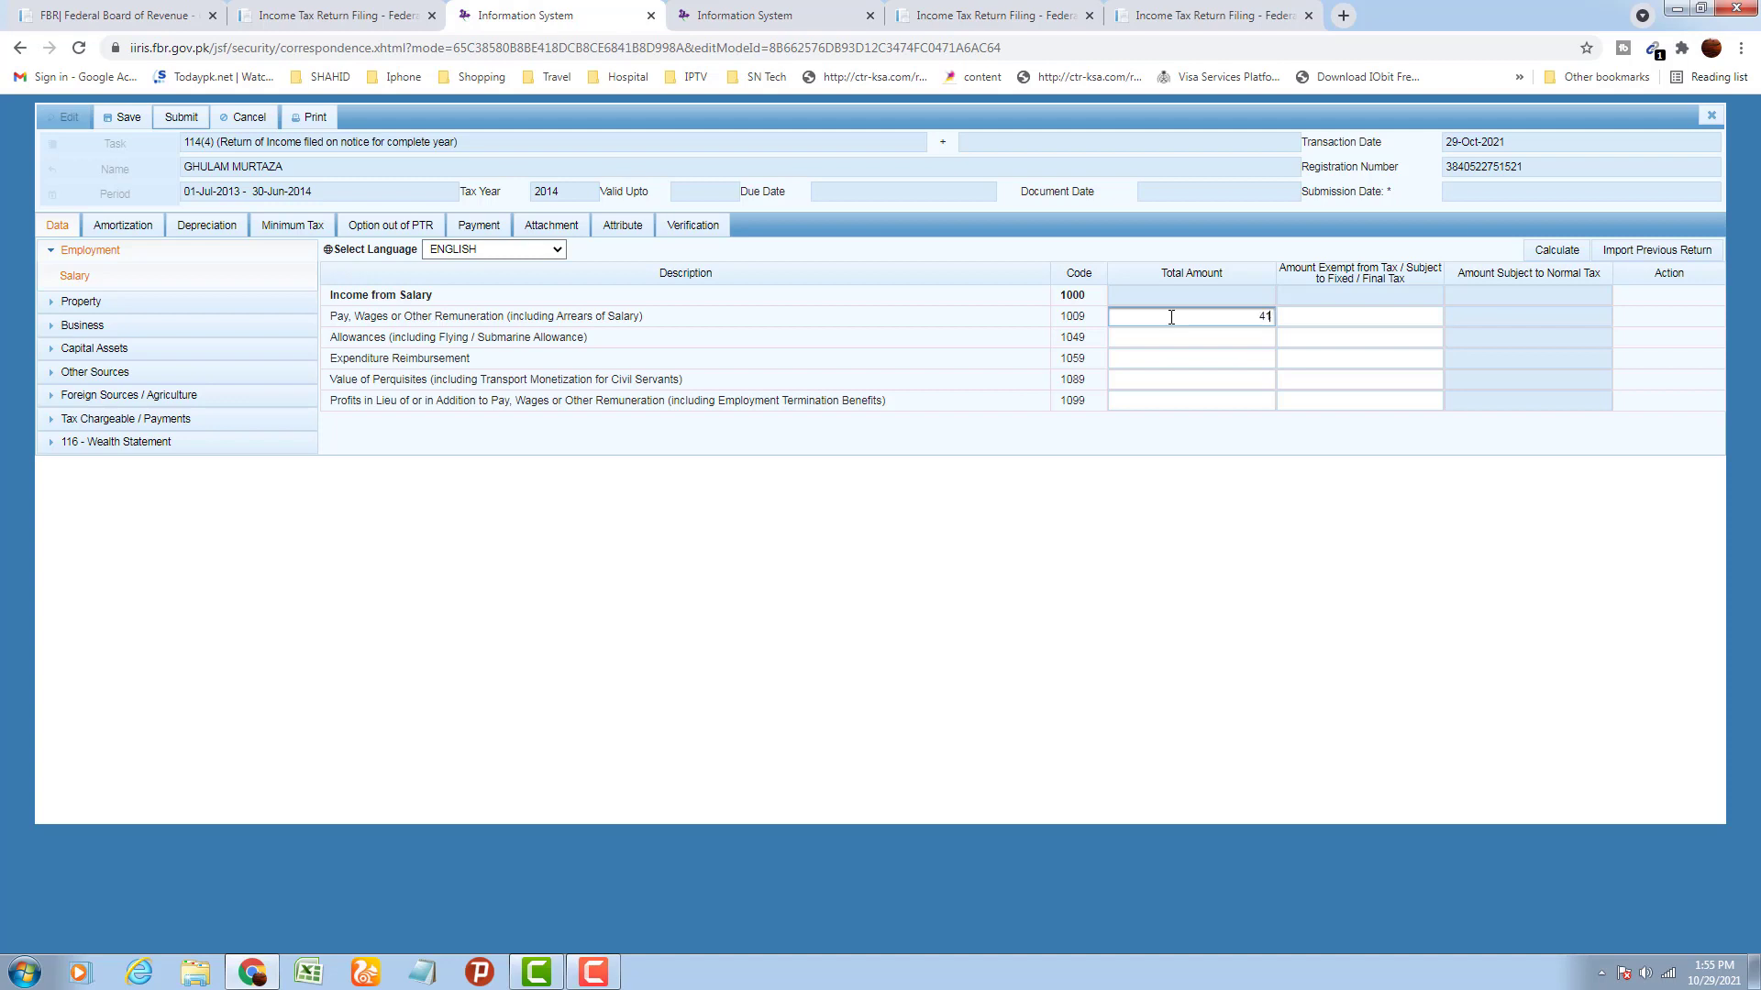
text(0000)
click(1201, 474)
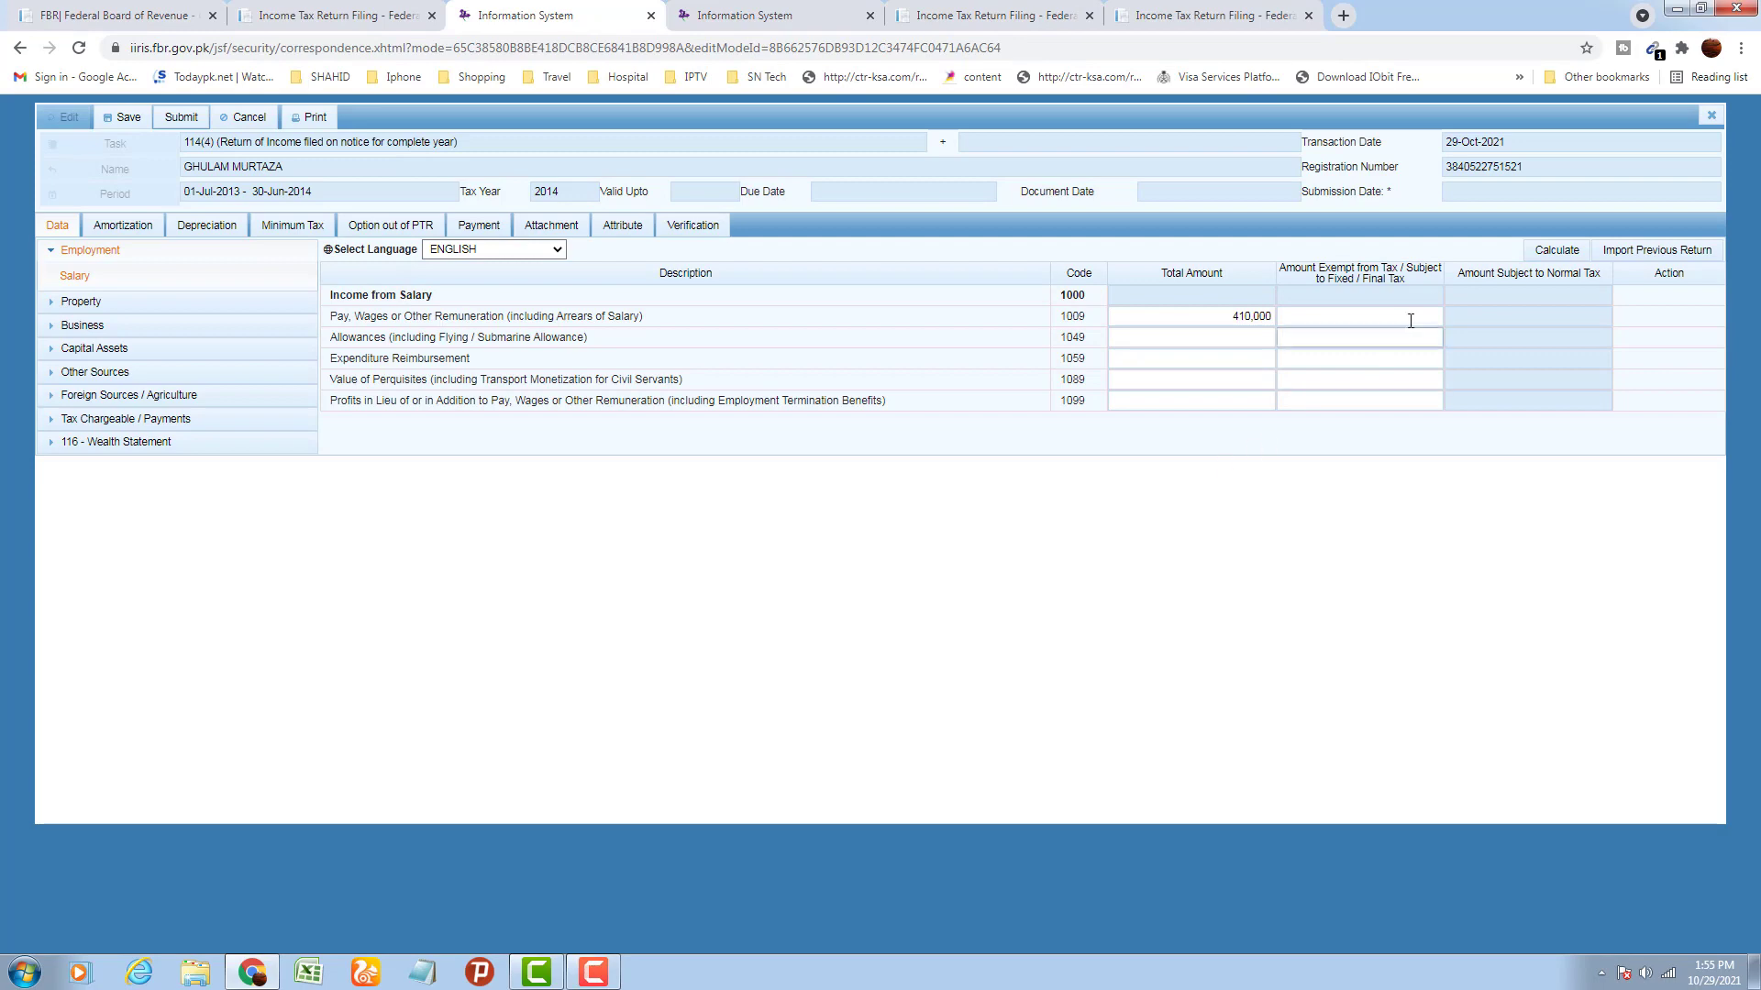
click(1540, 253)
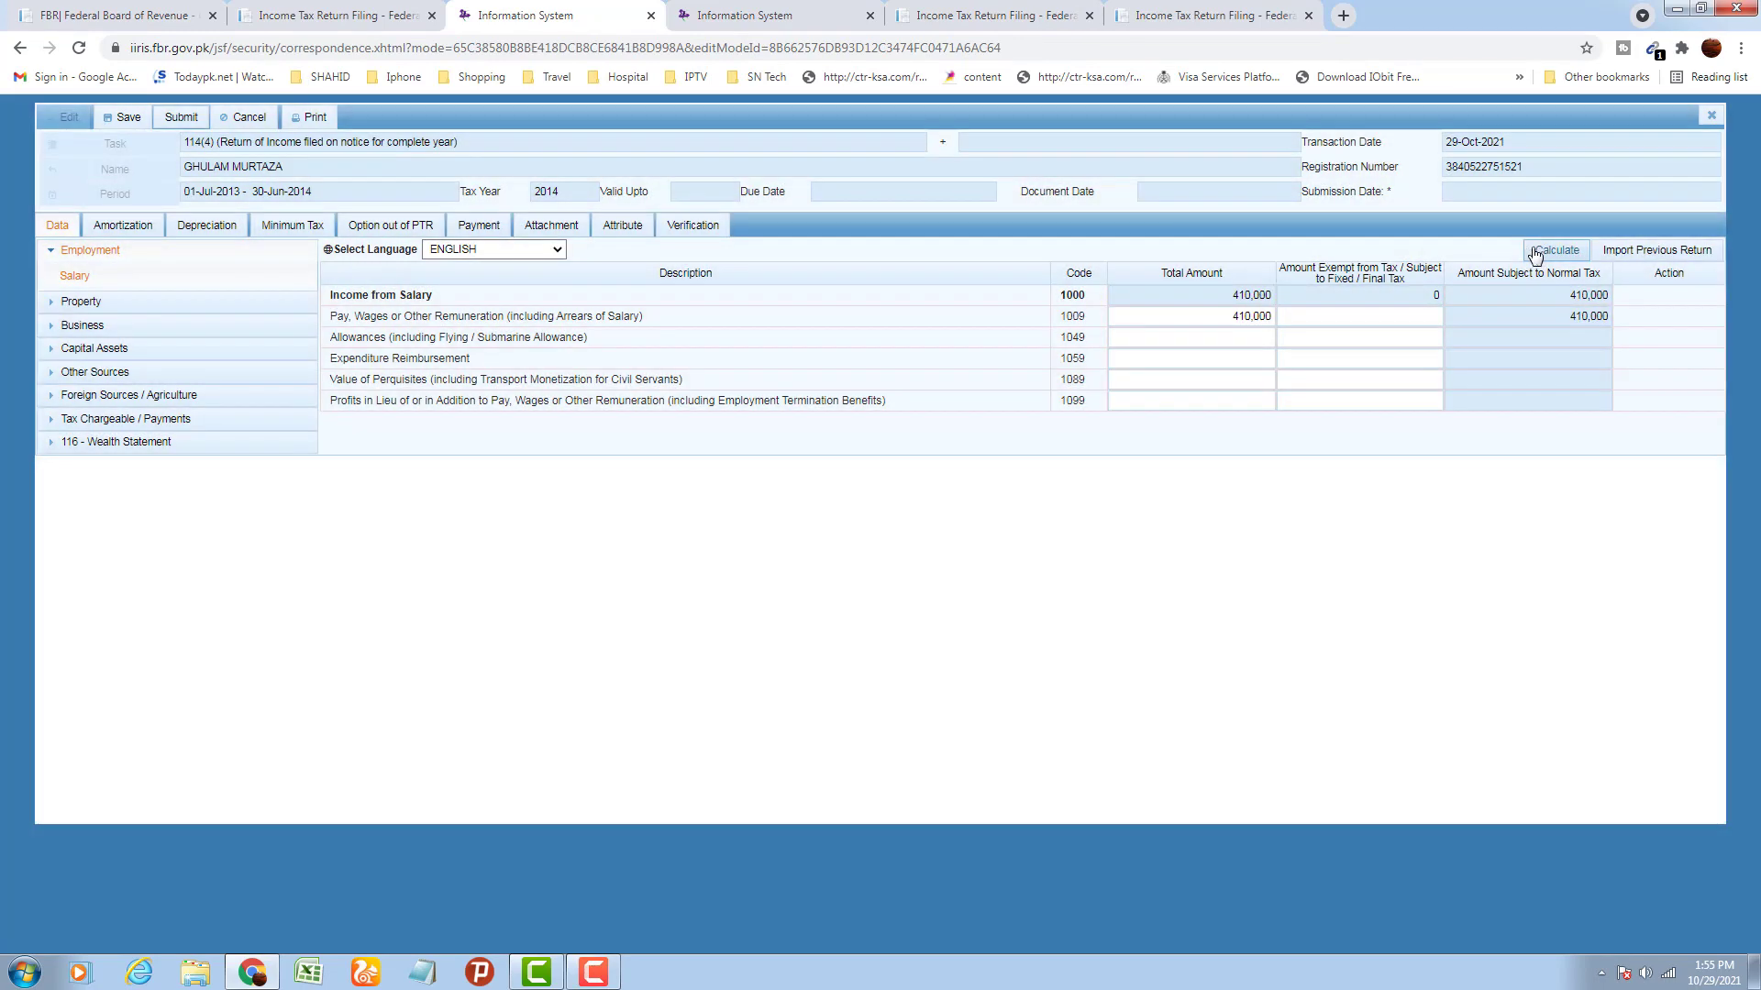
Enter 10,000 under code 1099 and recalculate the salary total to 420,000
click(1201, 338)
click(1200, 360)
click(1200, 382)
click(1214, 395)
click(1214, 395)
text(10000)
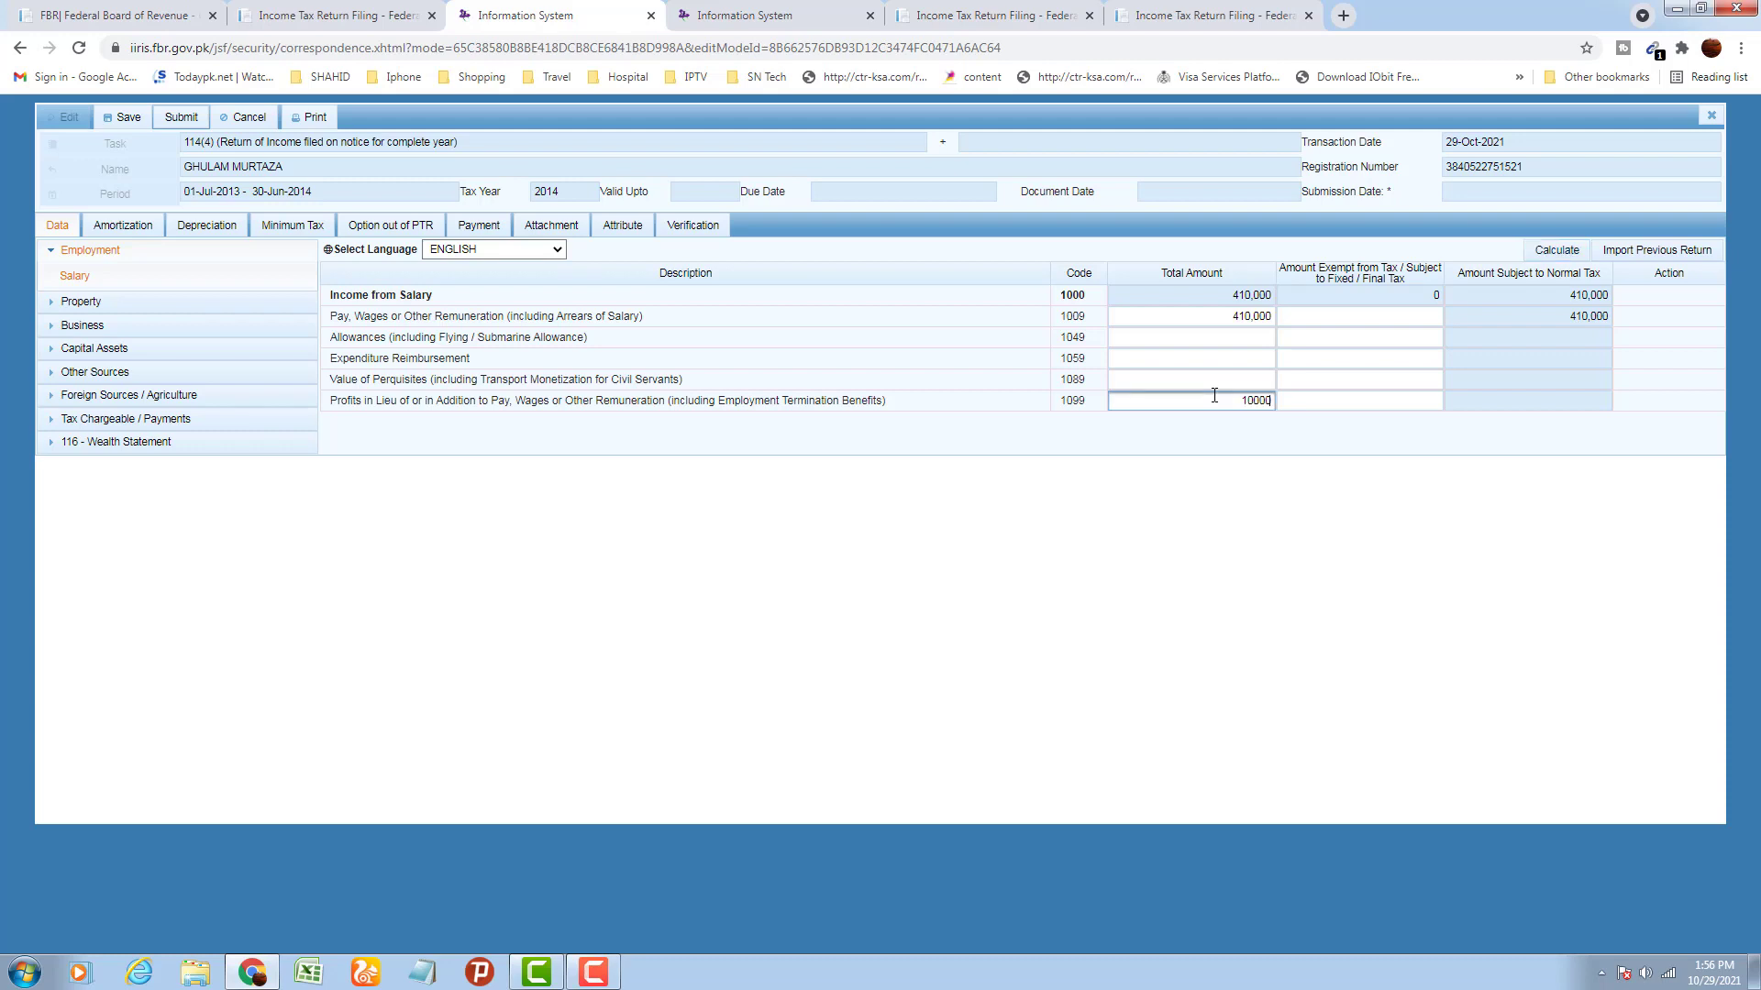
click(1260, 466)
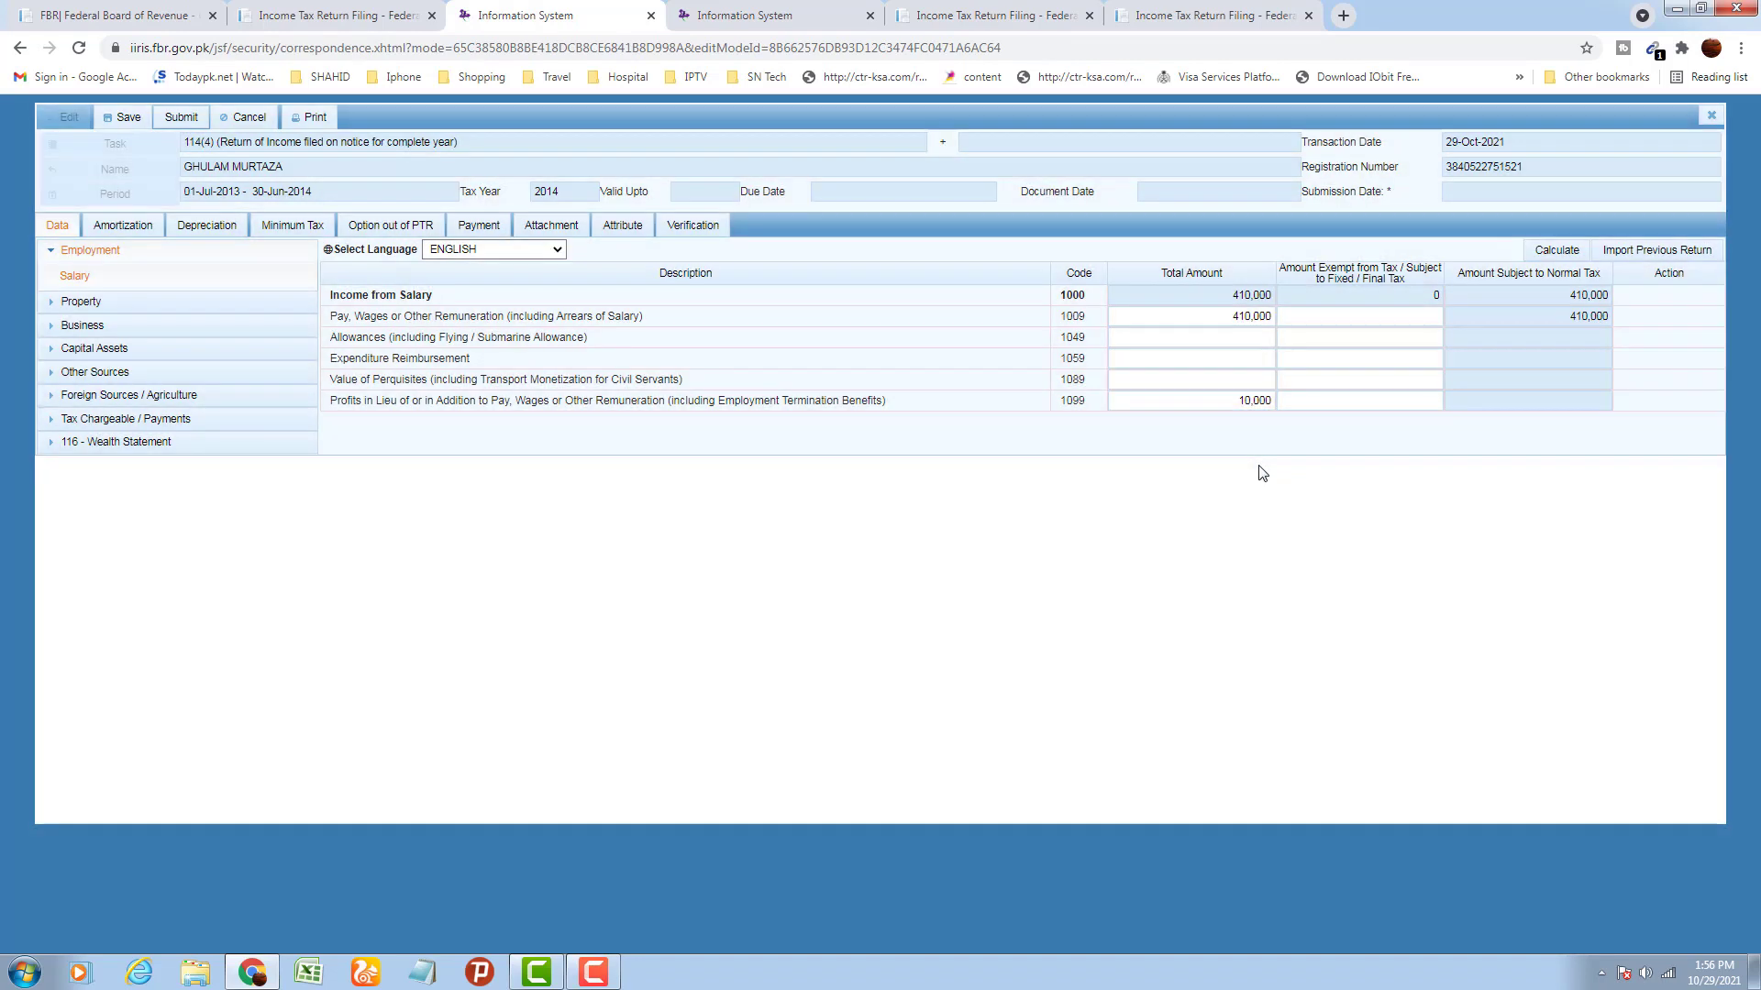
click(1245, 334)
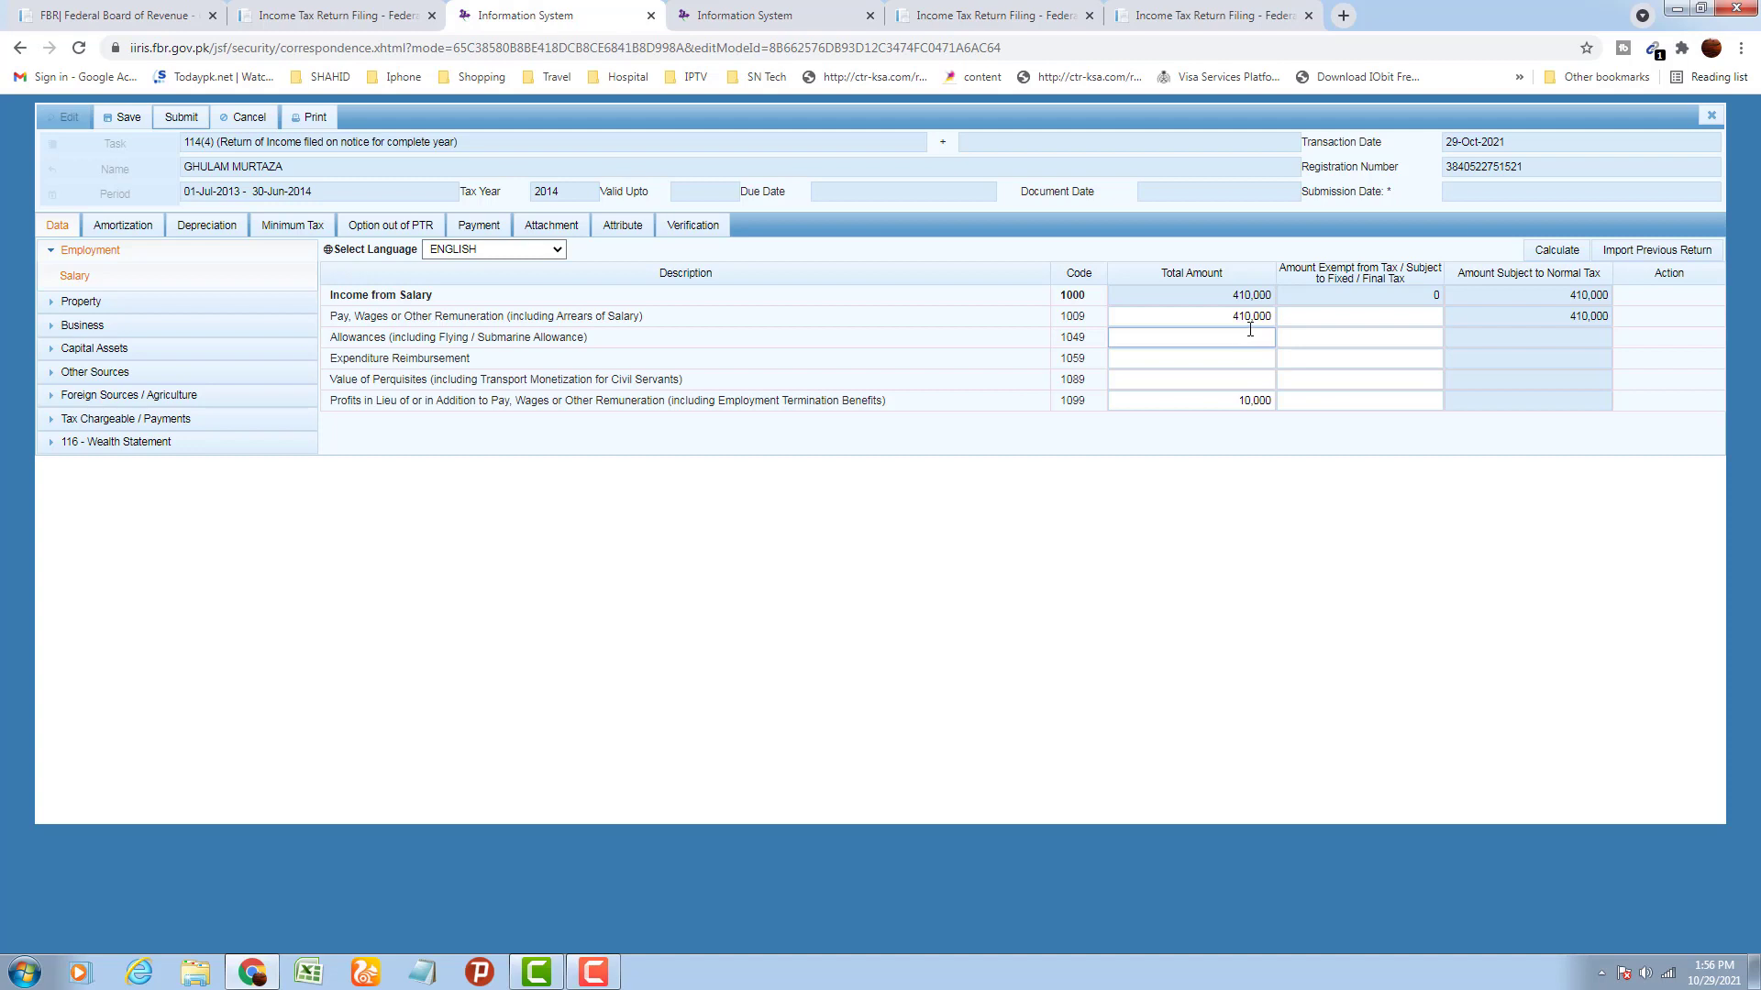
click(1250, 320)
click(1570, 252)
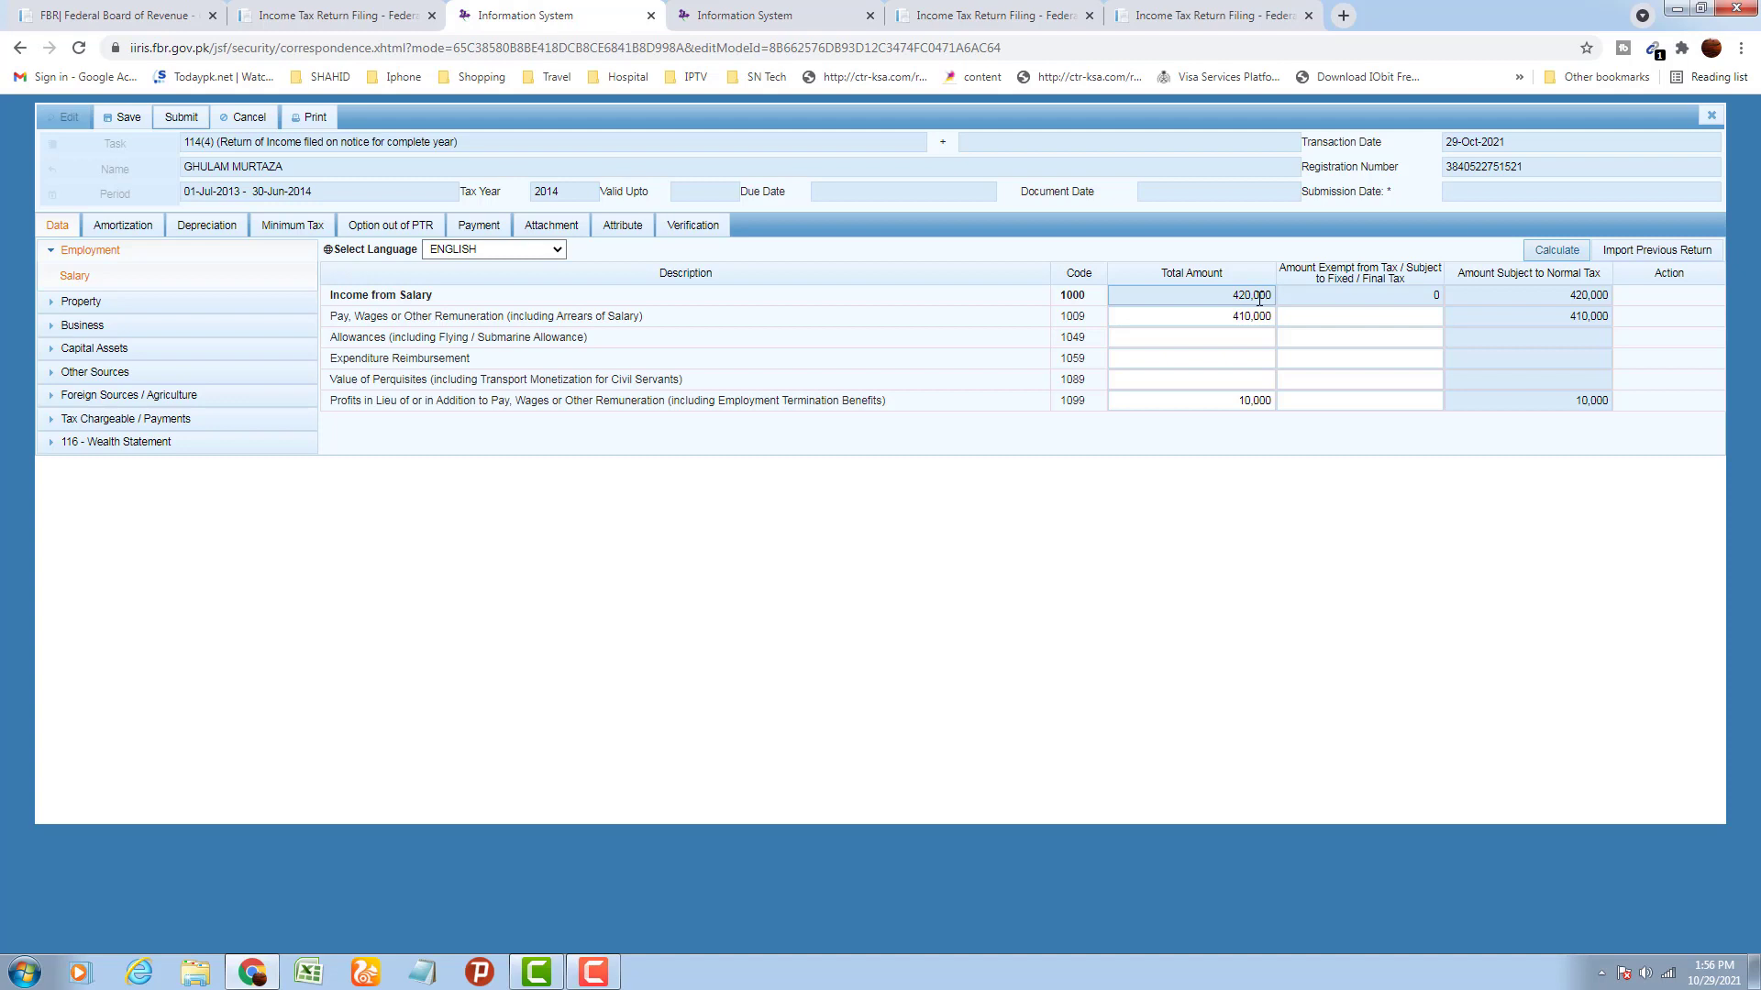
In property Receipts / Deductions, enter 1,000 rent, 50 for code 2002, and 1,000 for code 2003, then calculate
click(50, 255)
click(79, 273)
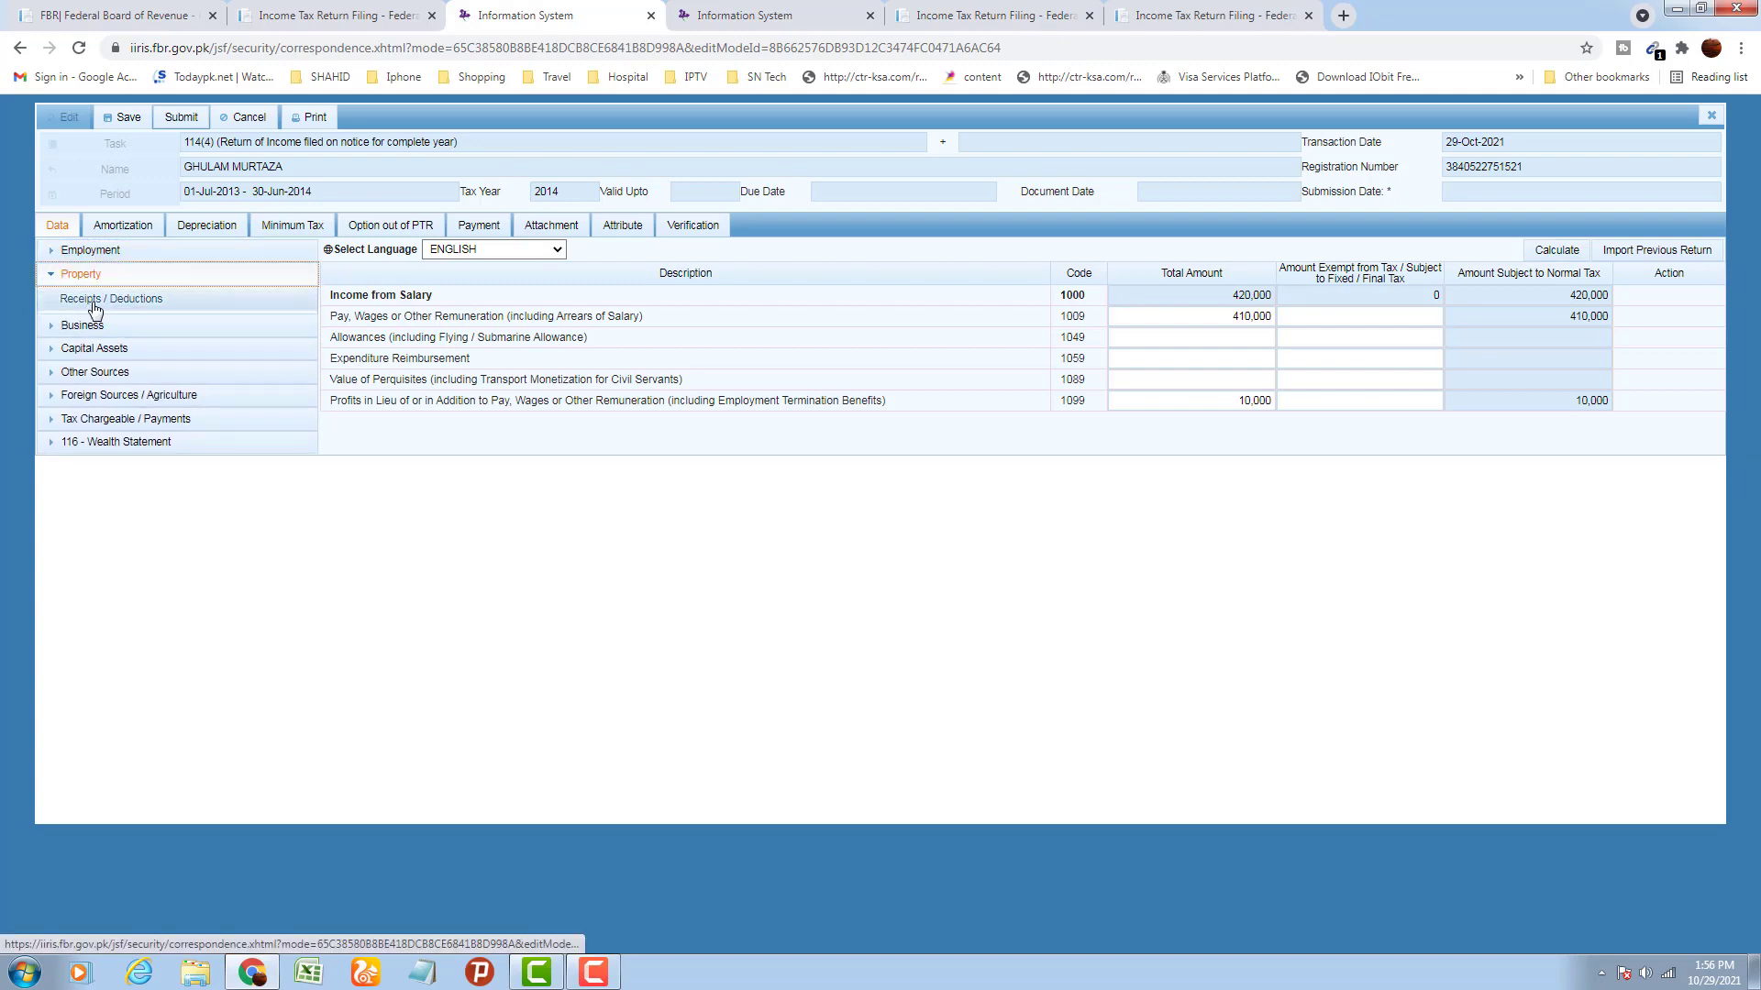
click(95, 303)
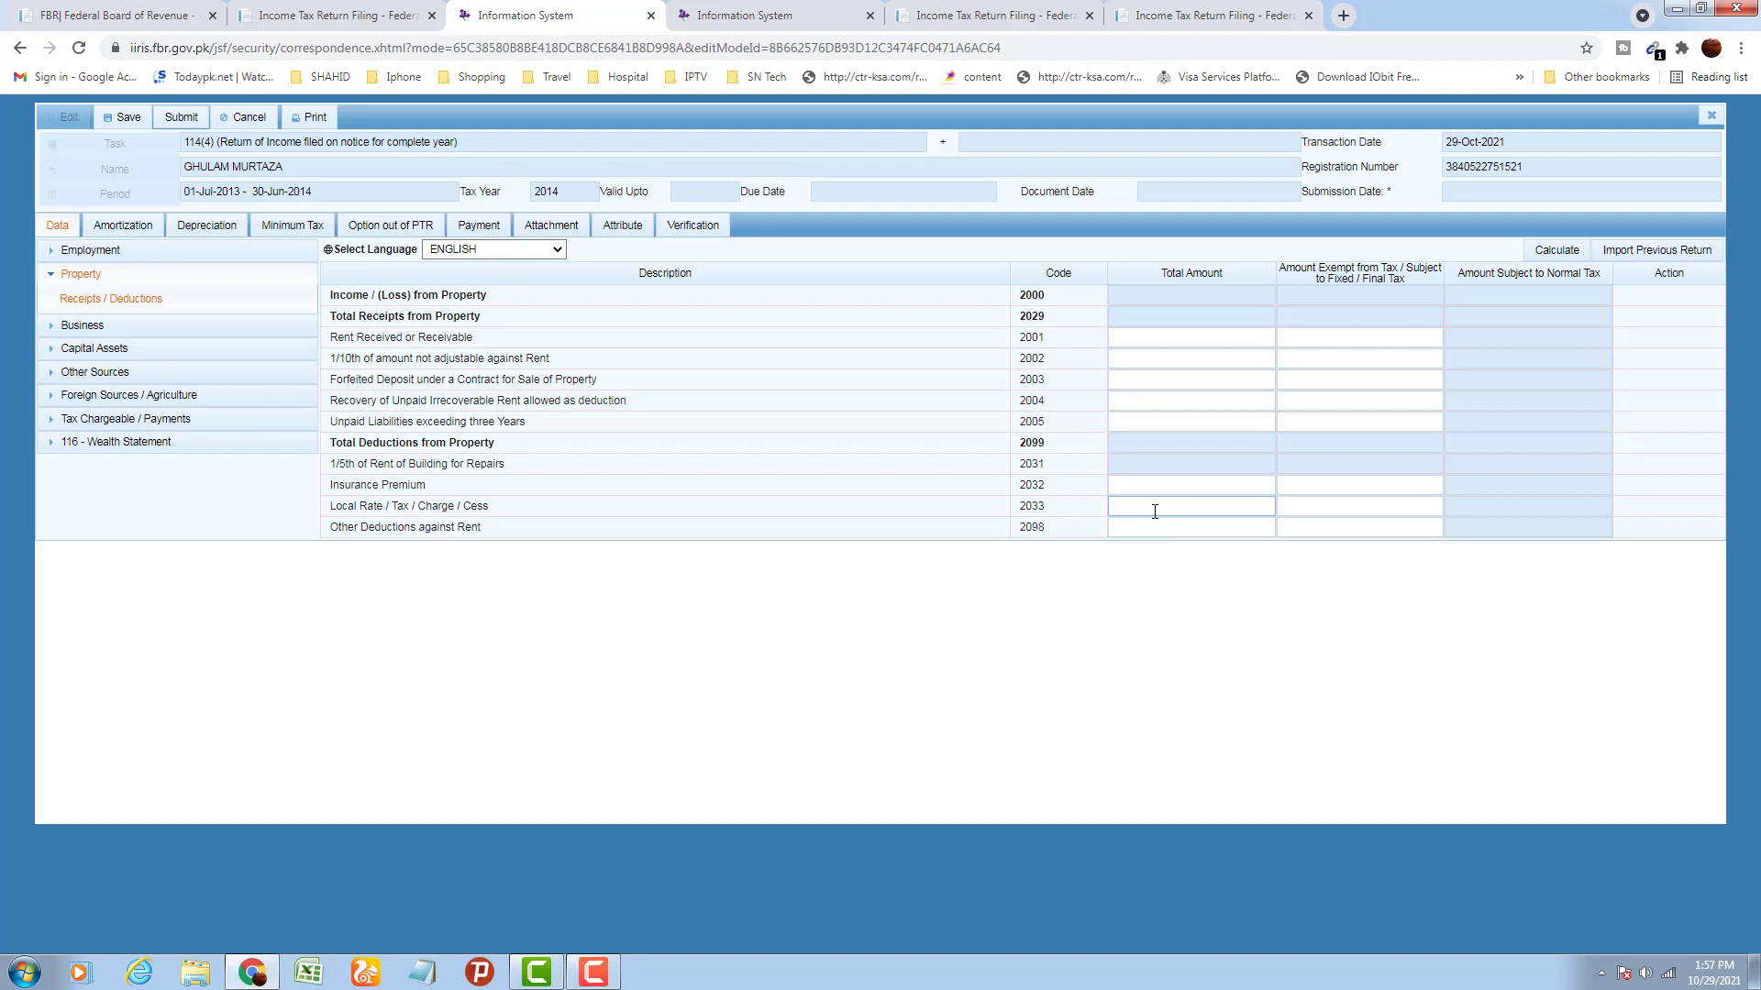
click(1257, 339)
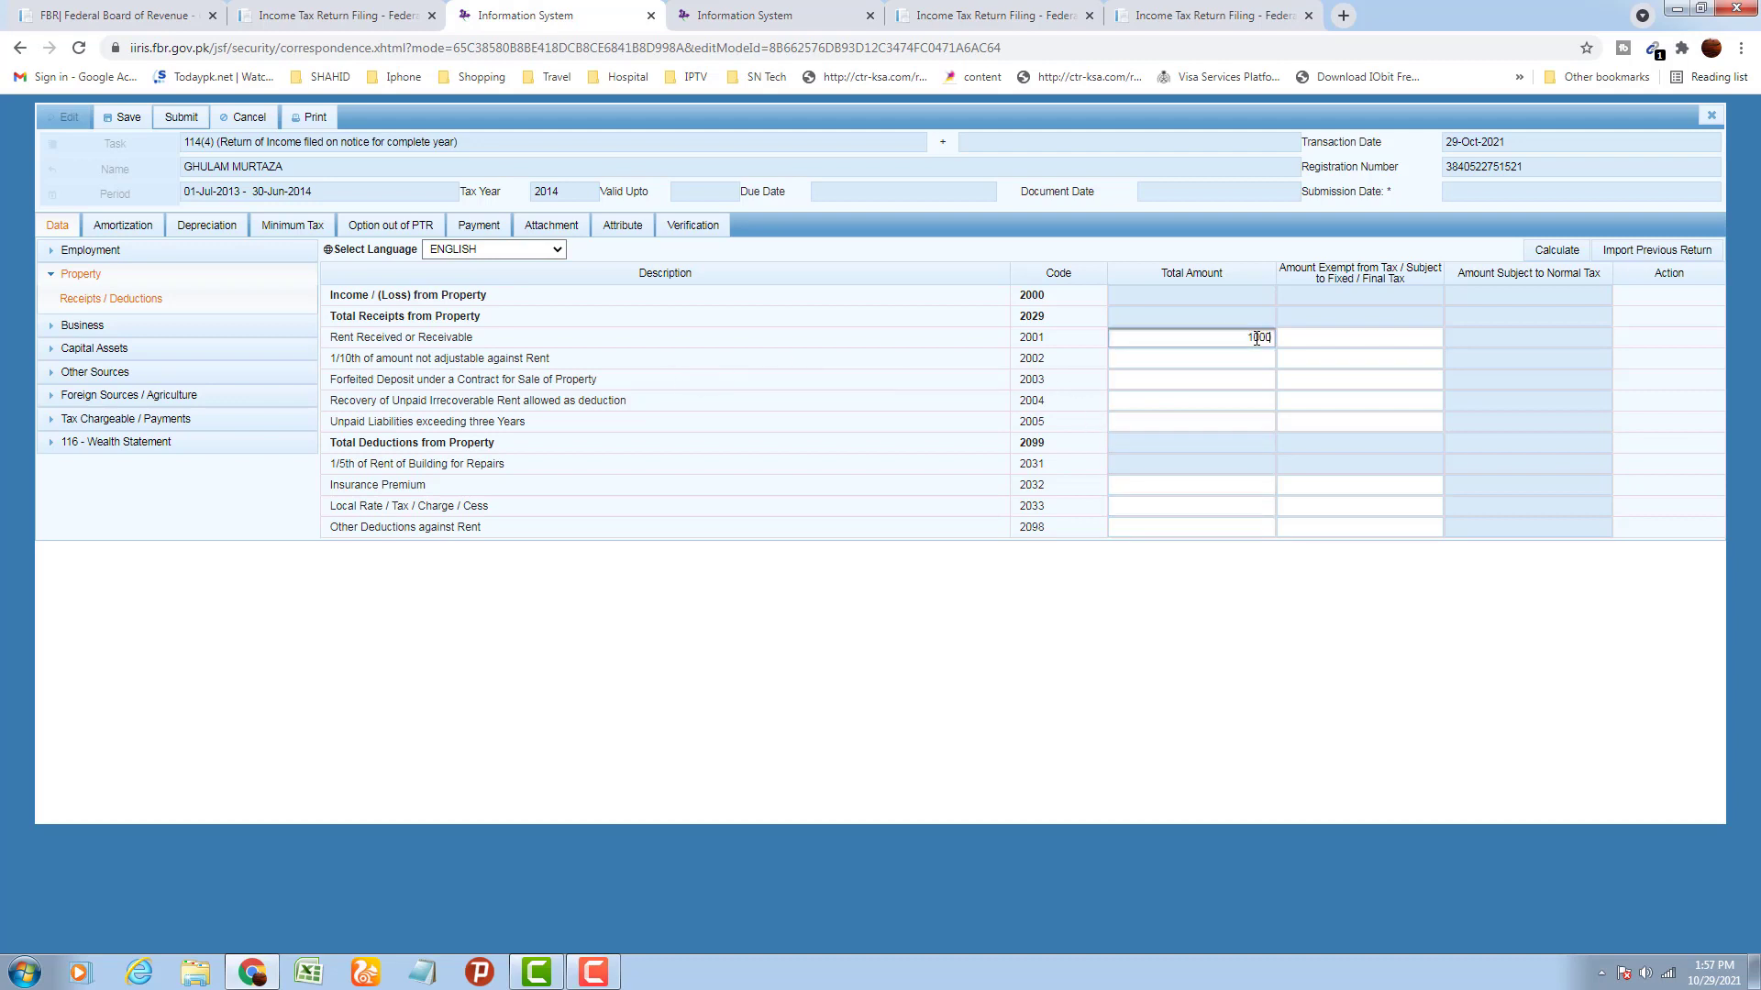
click(1255, 648)
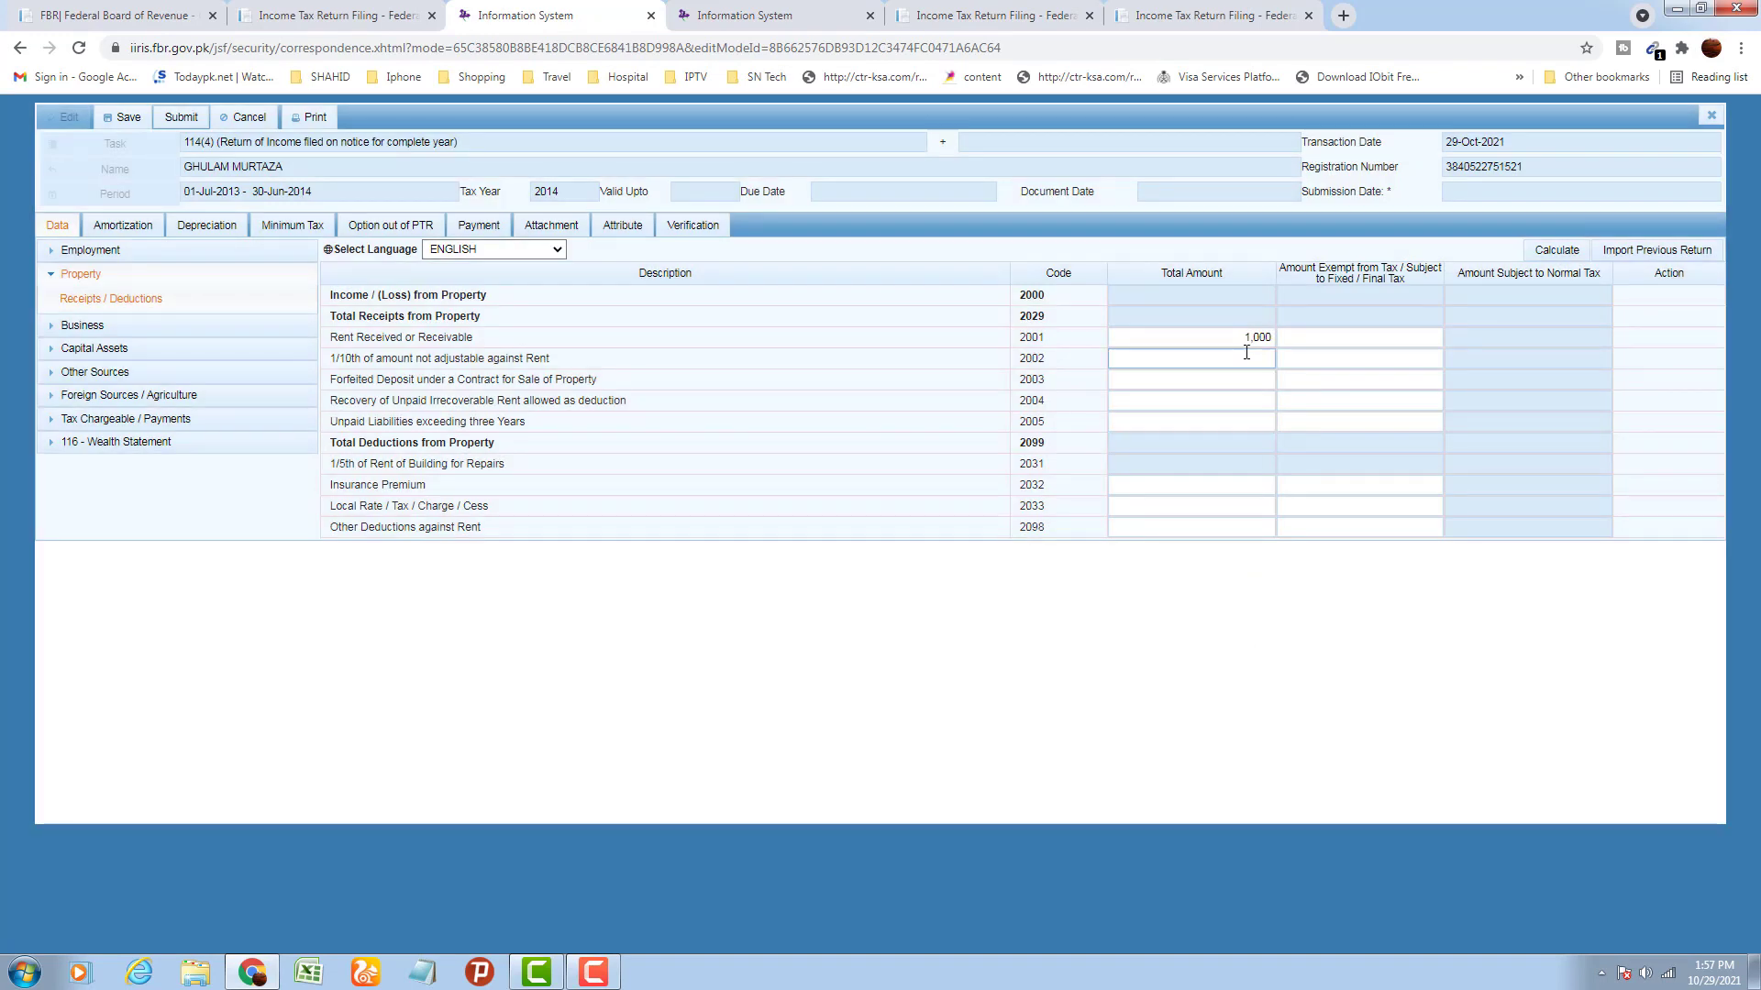
click(1251, 359)
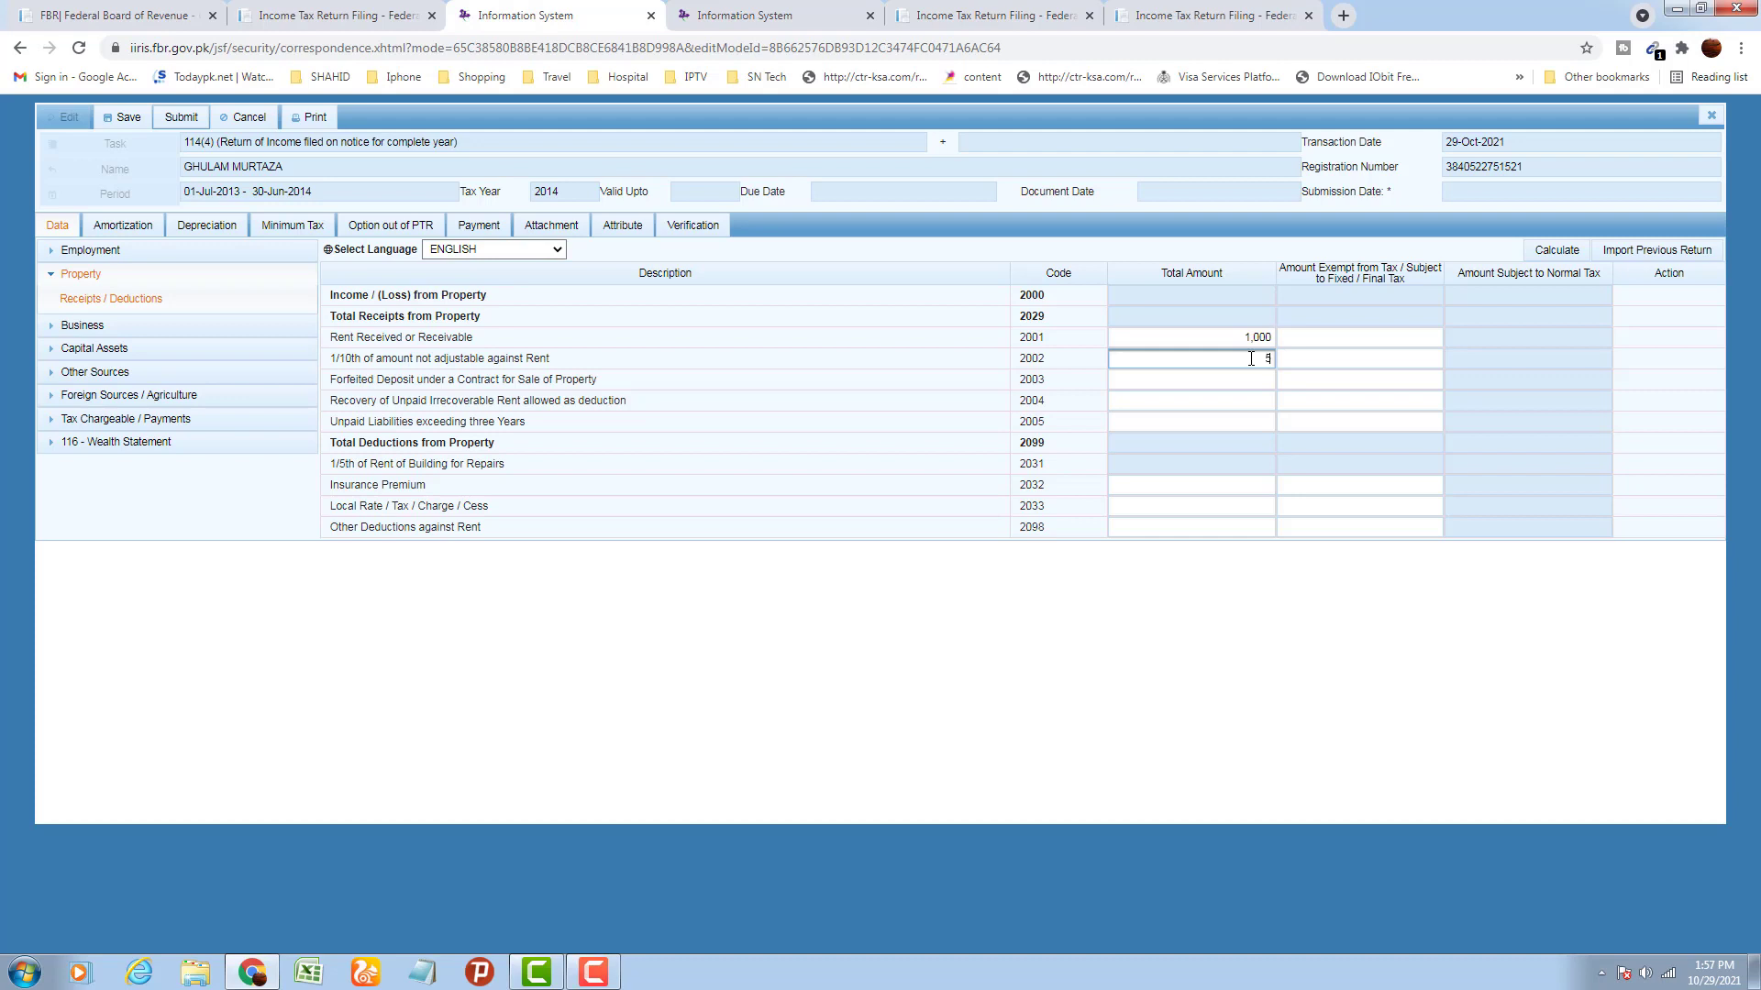
text(0)
click(1253, 382)
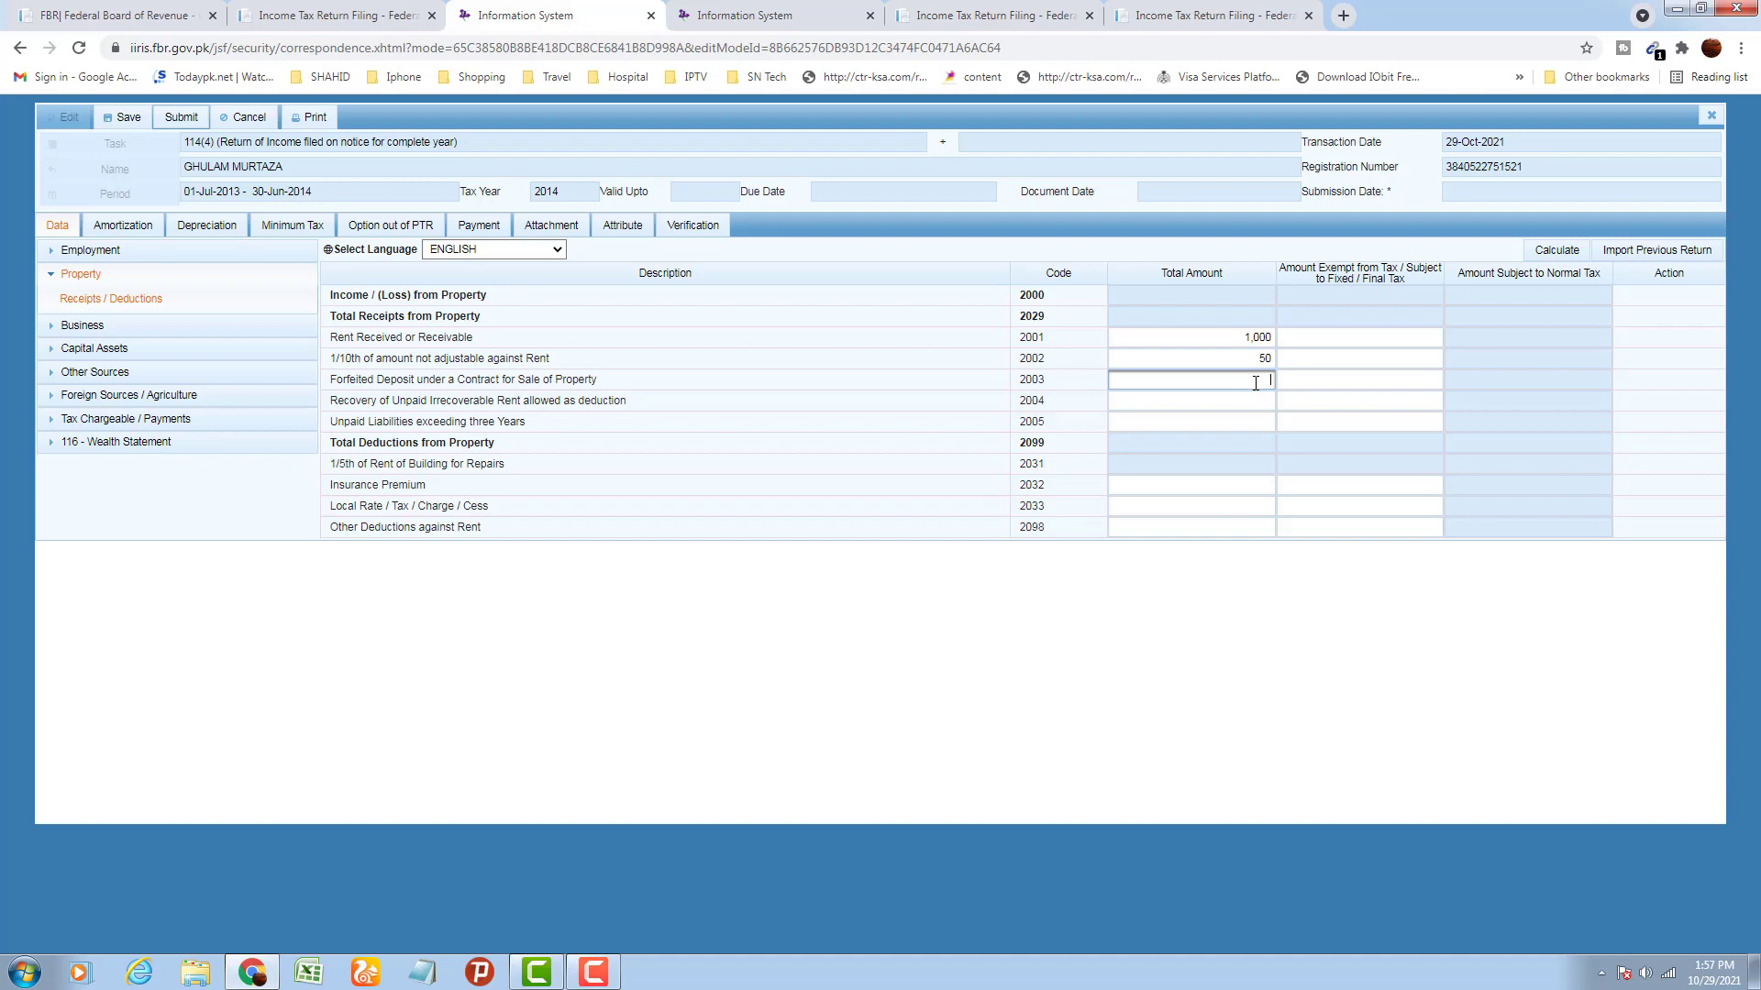
text(1000)
click(1213, 605)
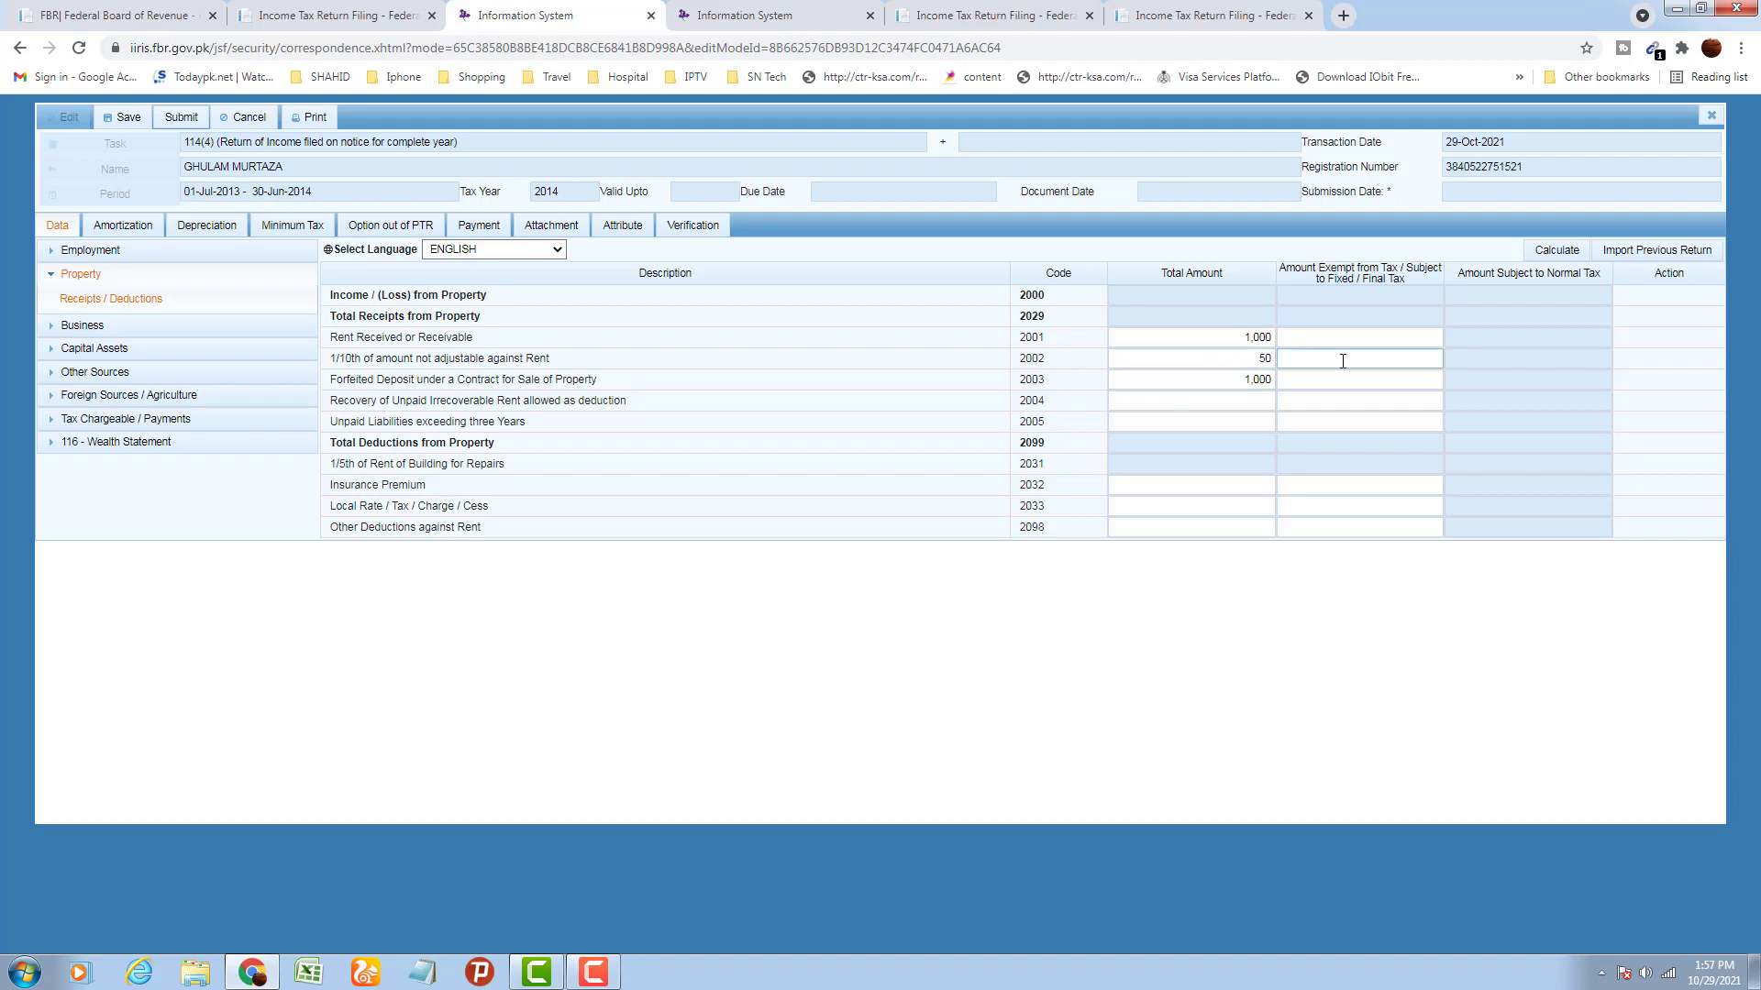
click(1548, 257)
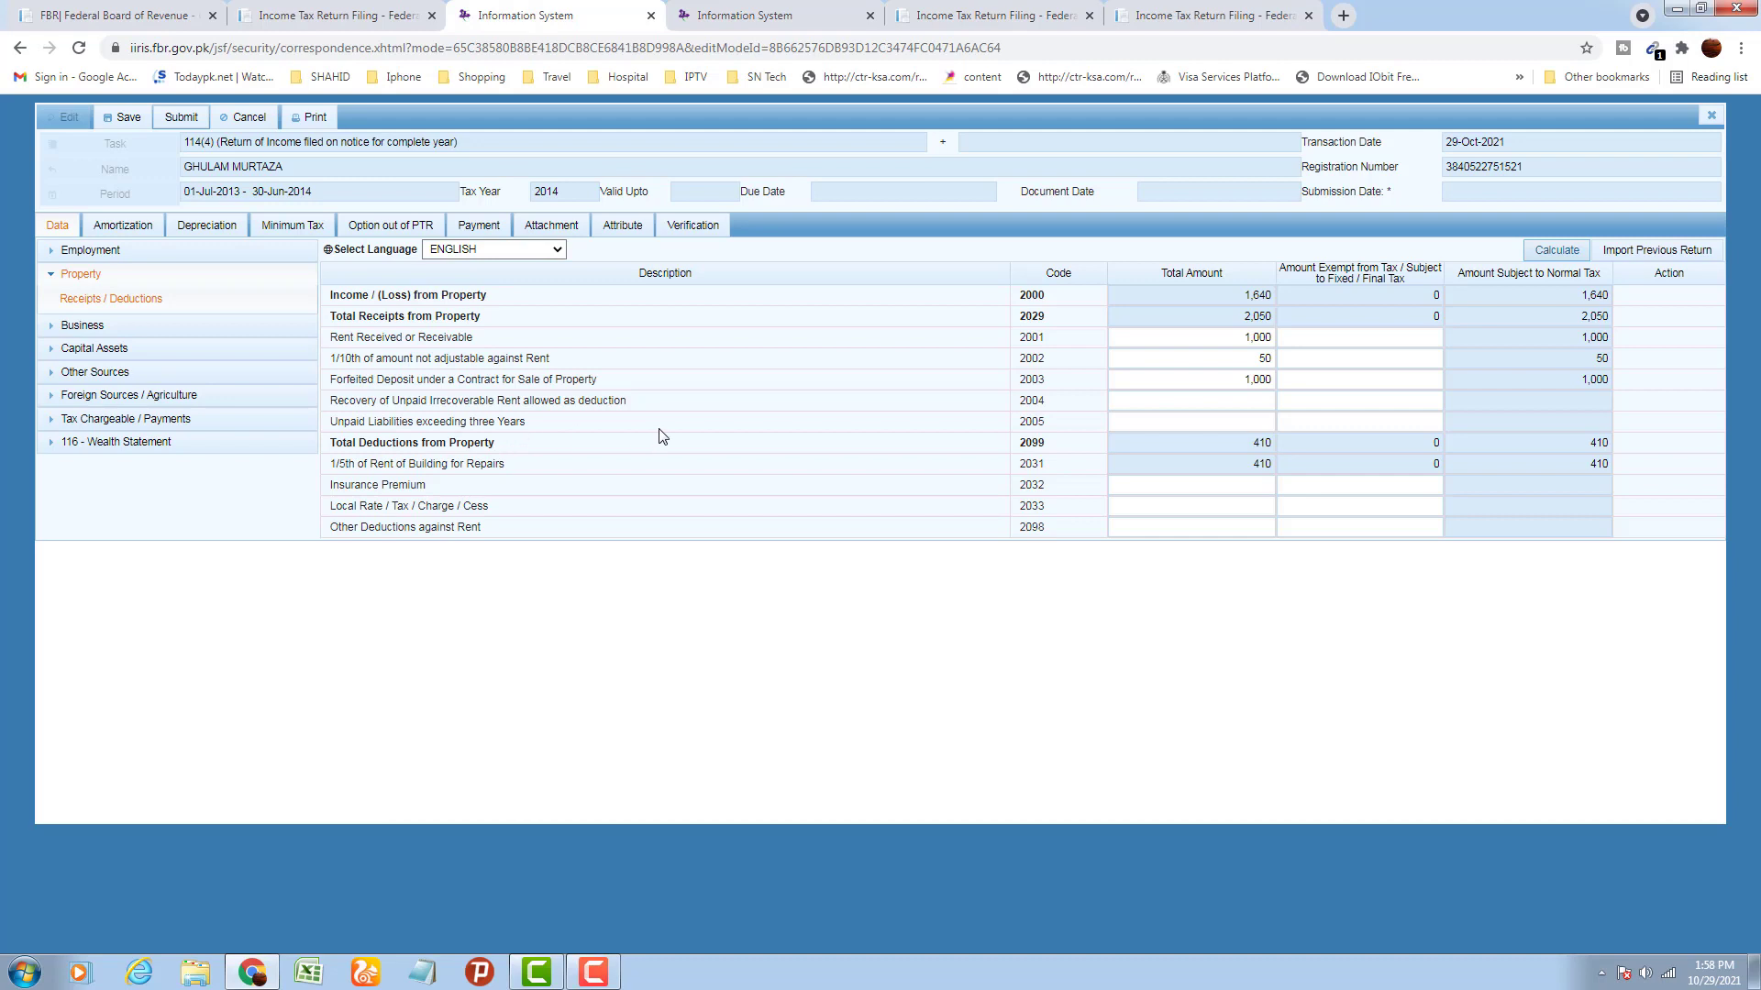
Enter 1,000 for codes 2004 and 2005, recalculate to 3,640 property income, and collapse Property
click(1187, 423)
click(1212, 406)
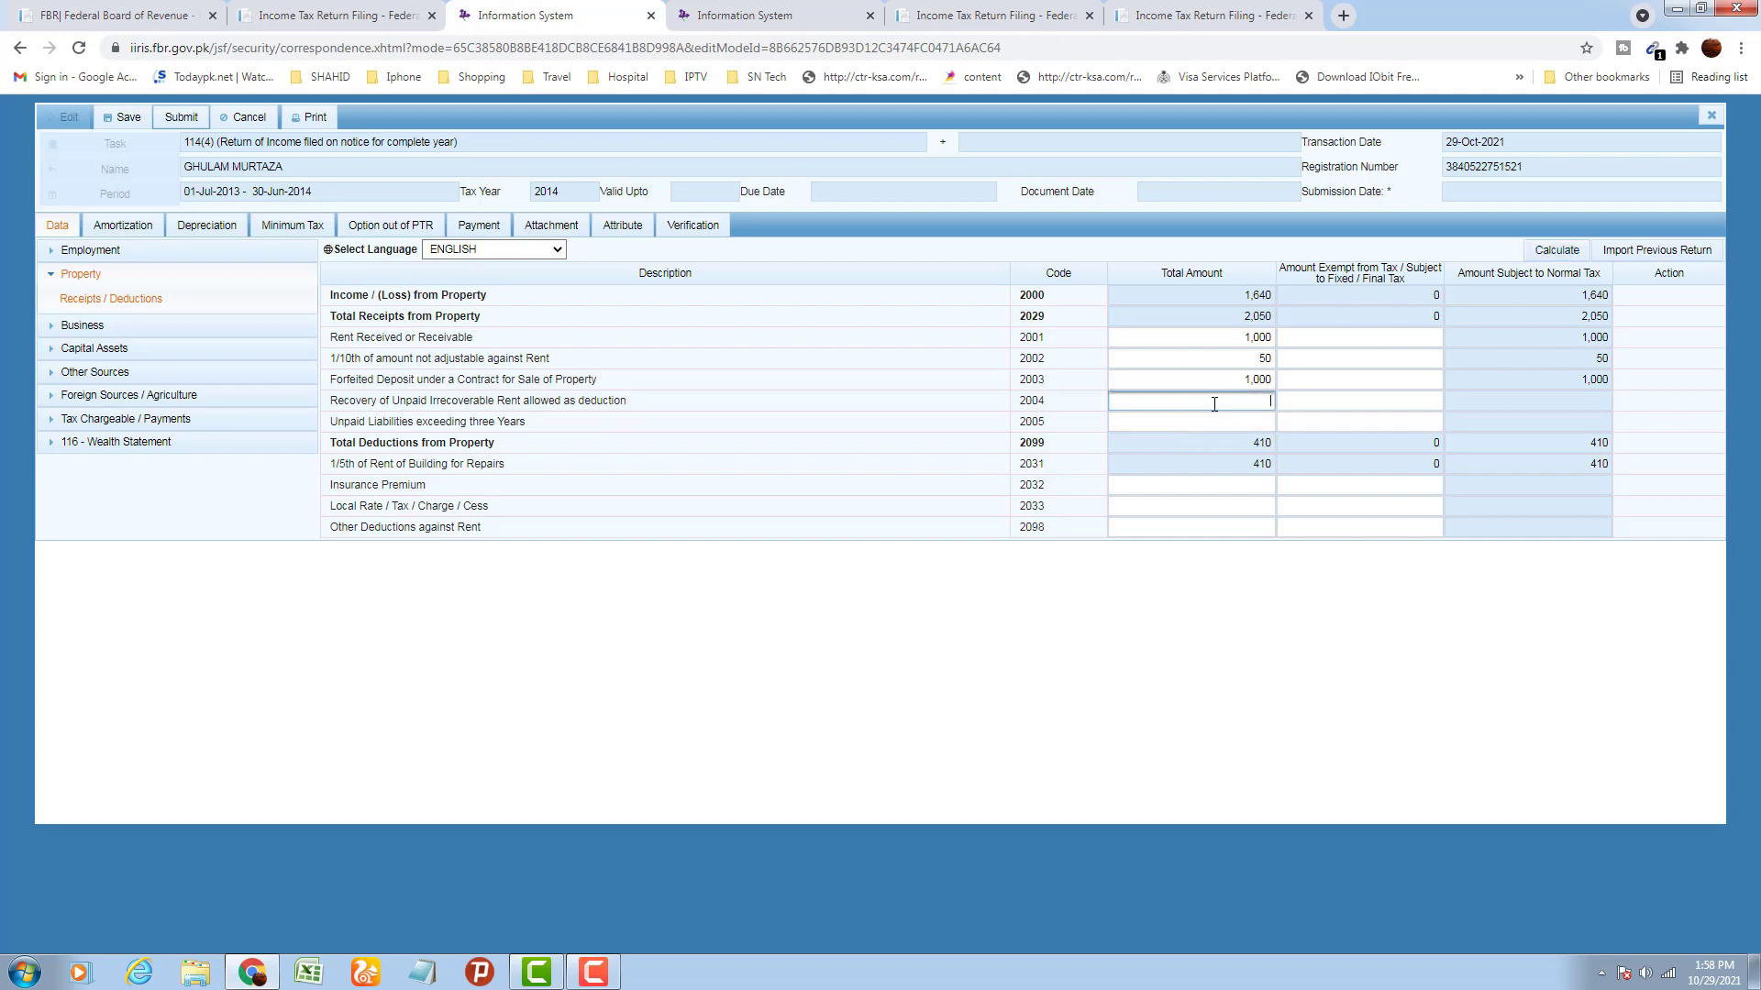
text(1,000)
click(1224, 427)
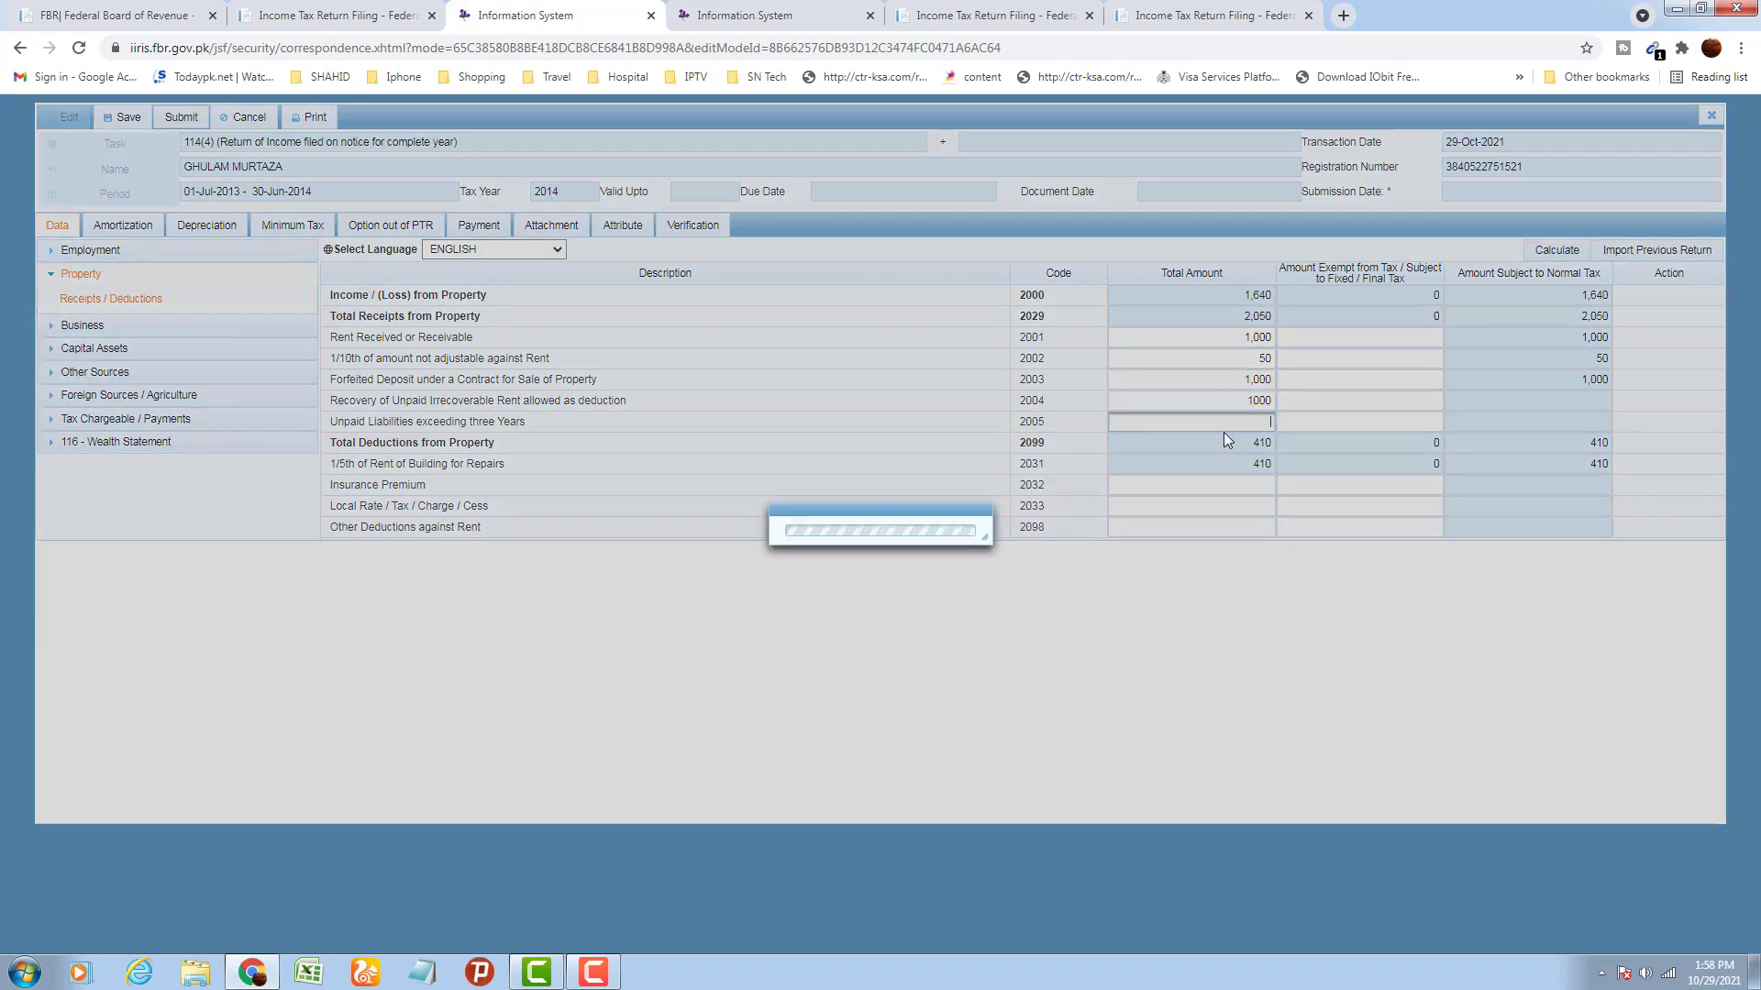
text(1,000)
click(1263, 558)
click(1544, 253)
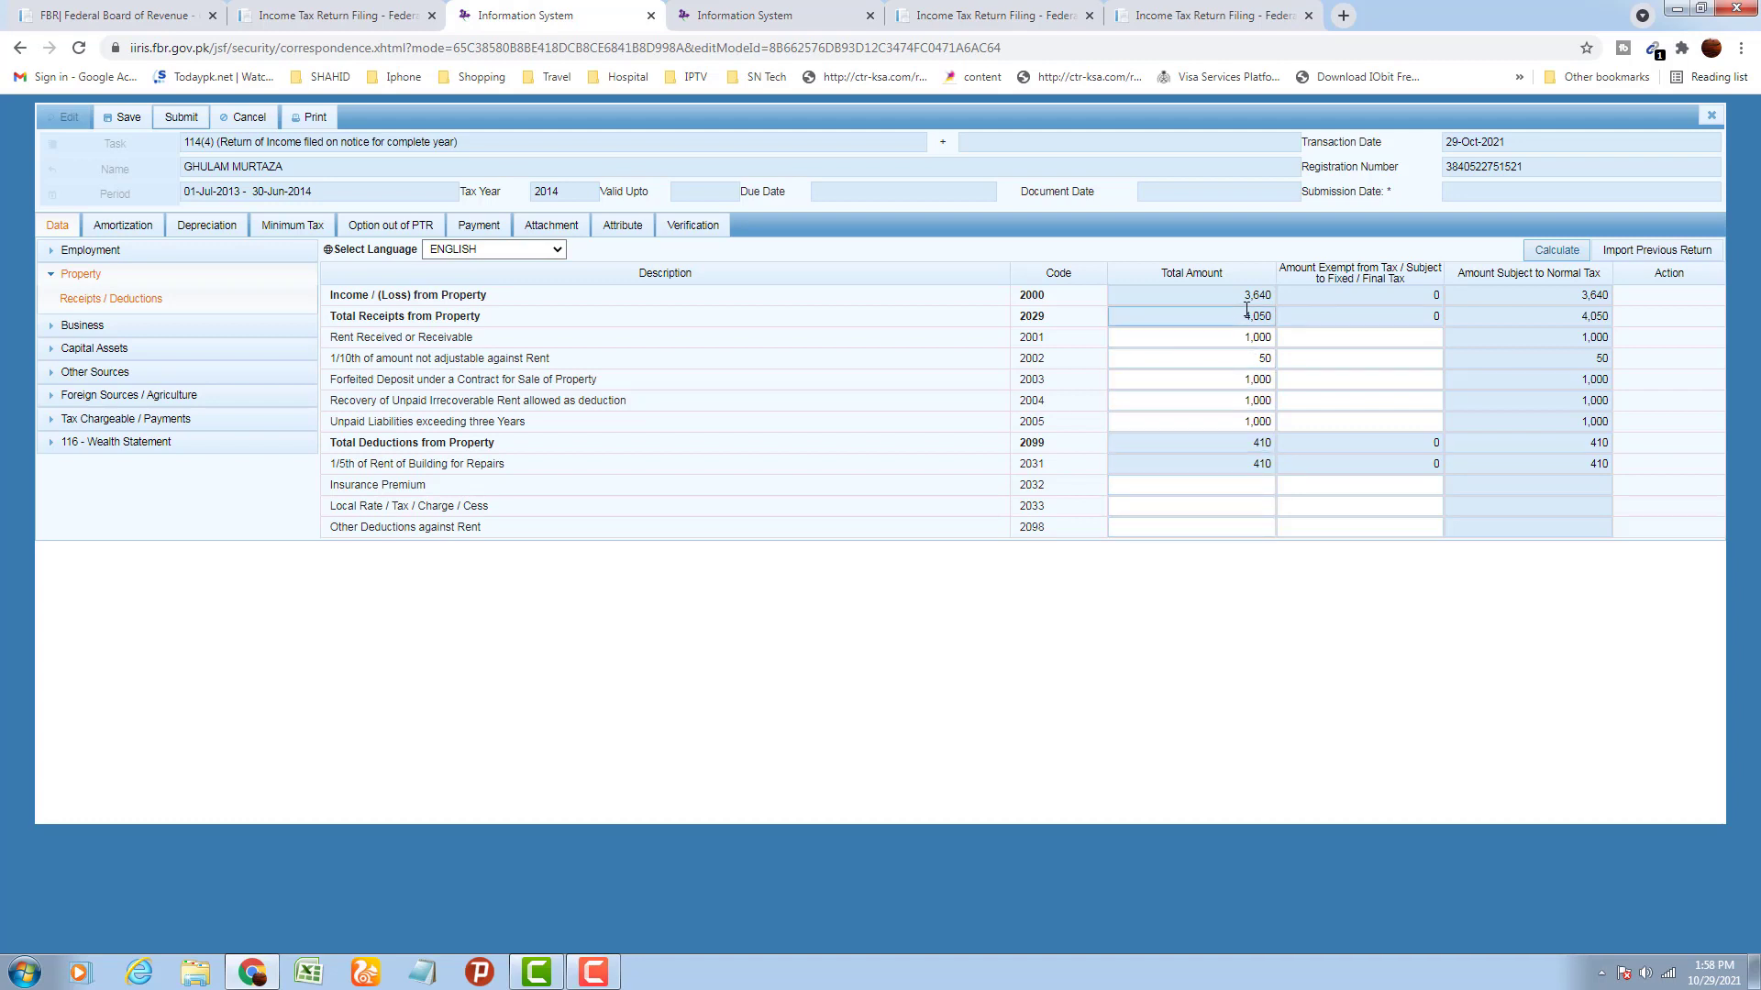
click(56, 277)
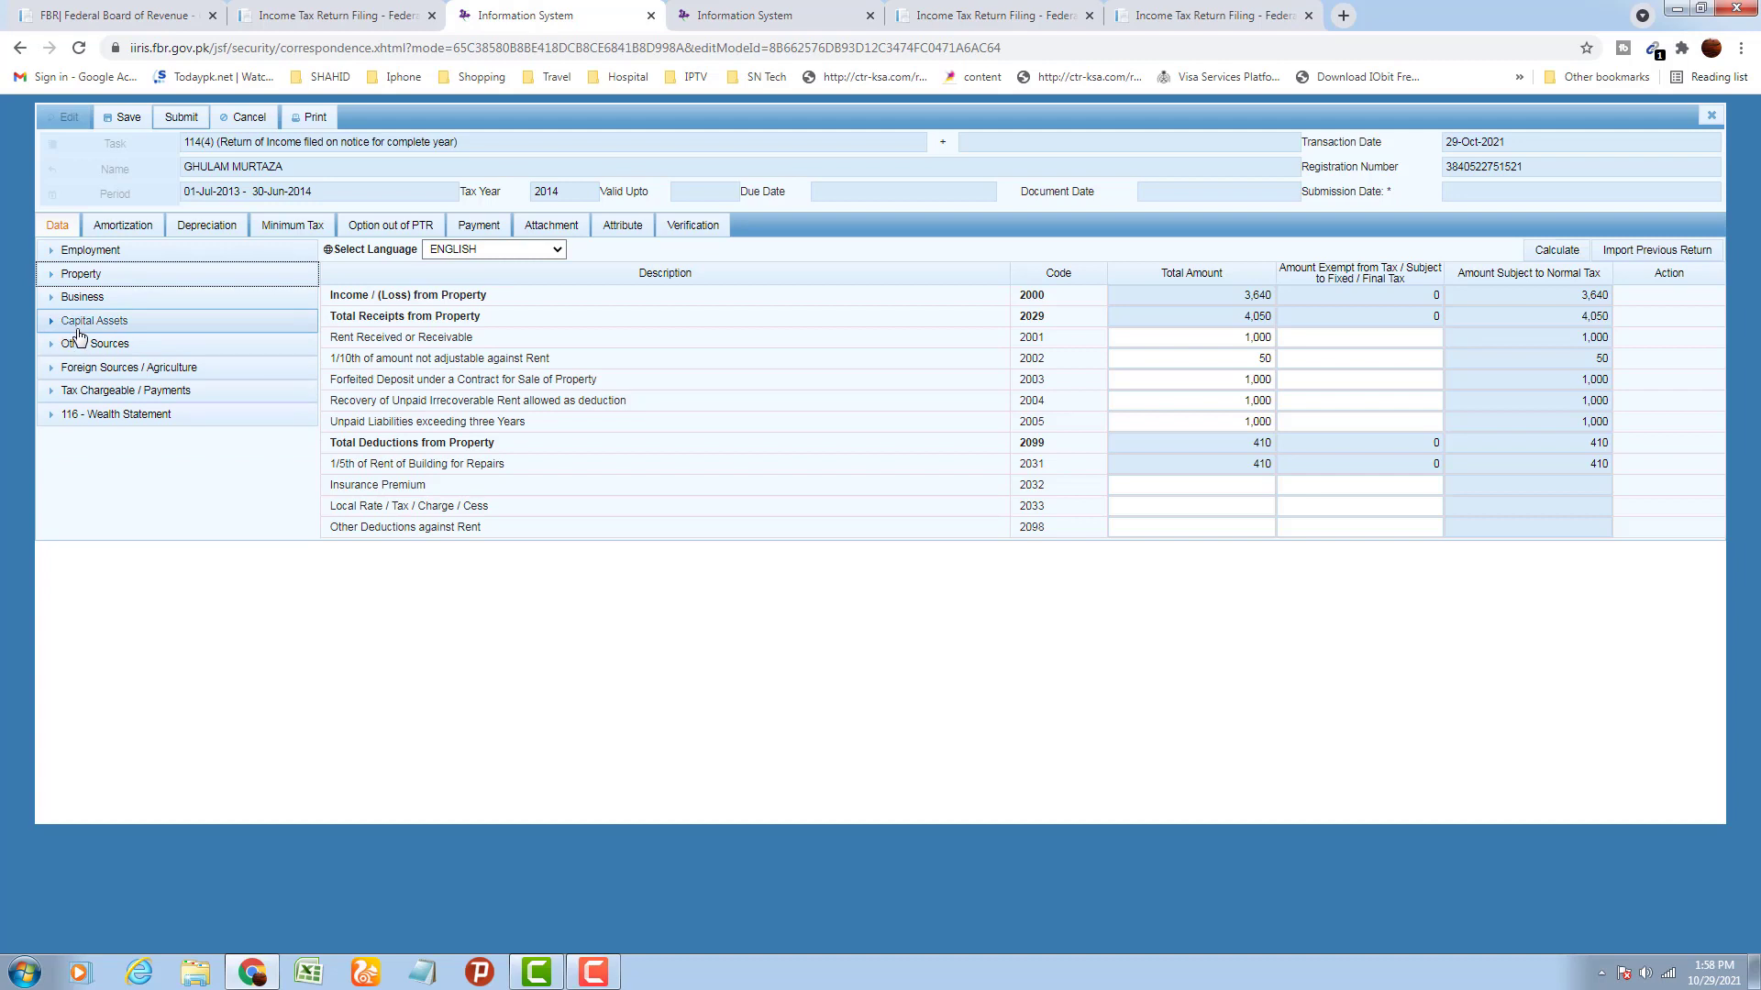
Record a 100,000 Behbood certificate yield (code 5003041) under Other Sources and calculate
click(97, 321)
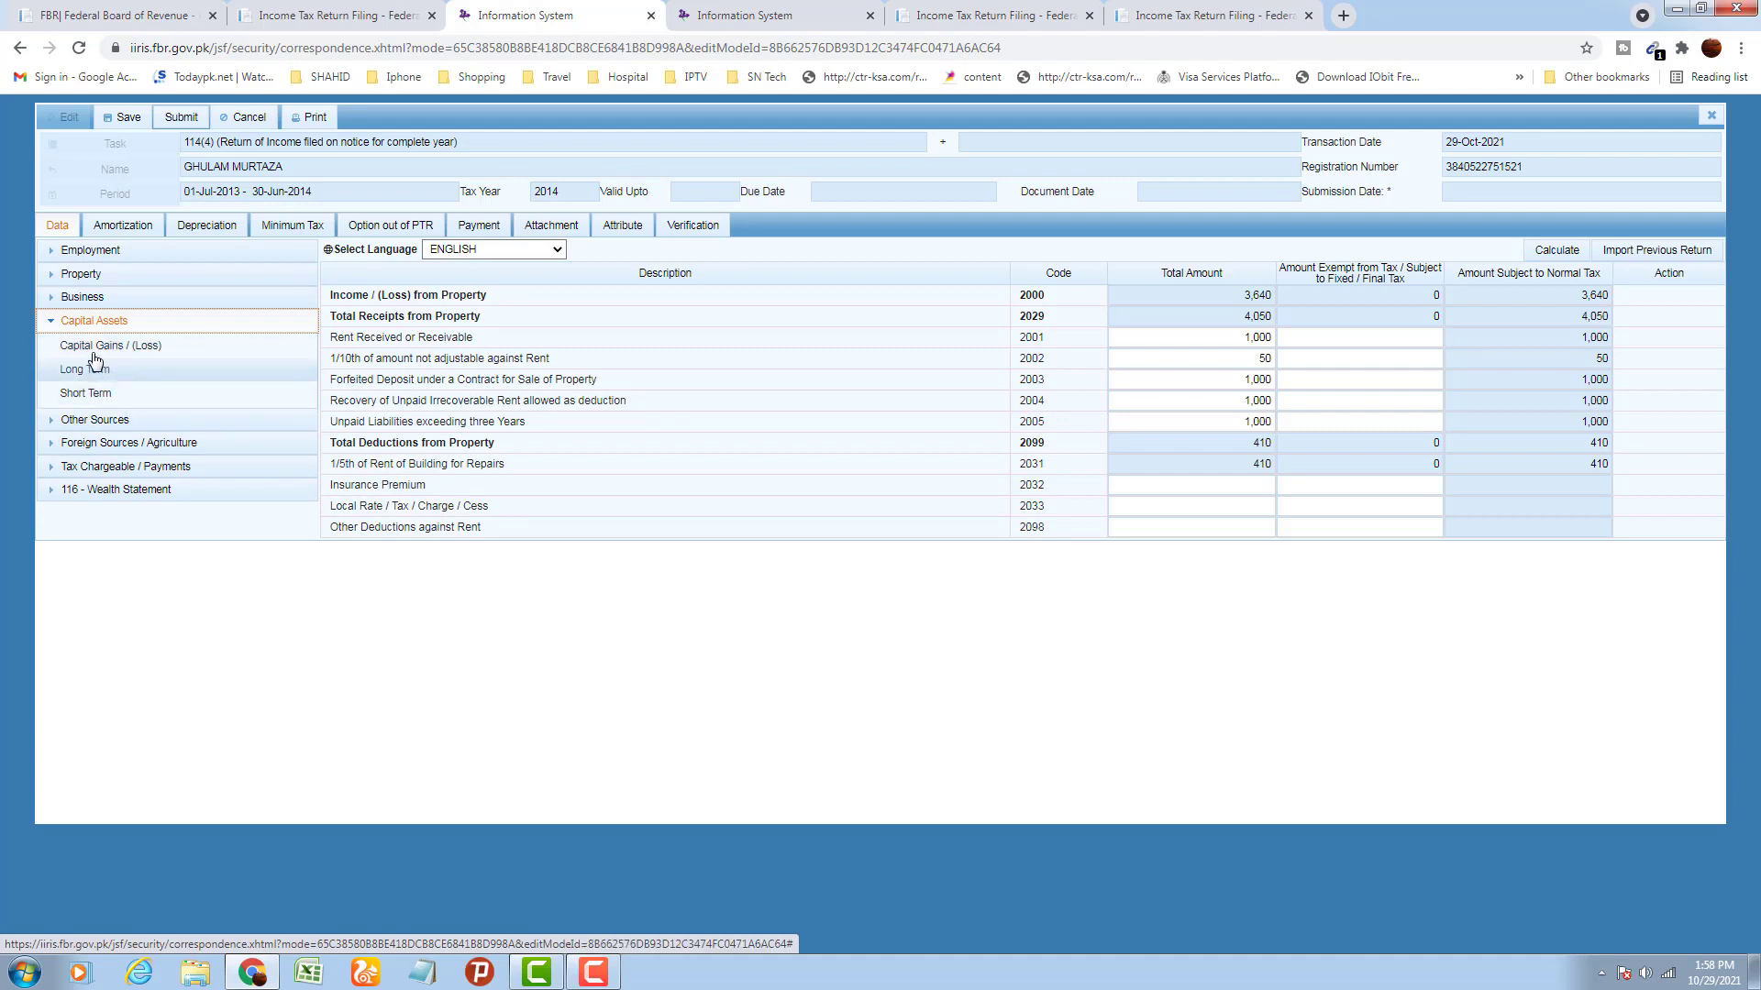
click(49, 331)
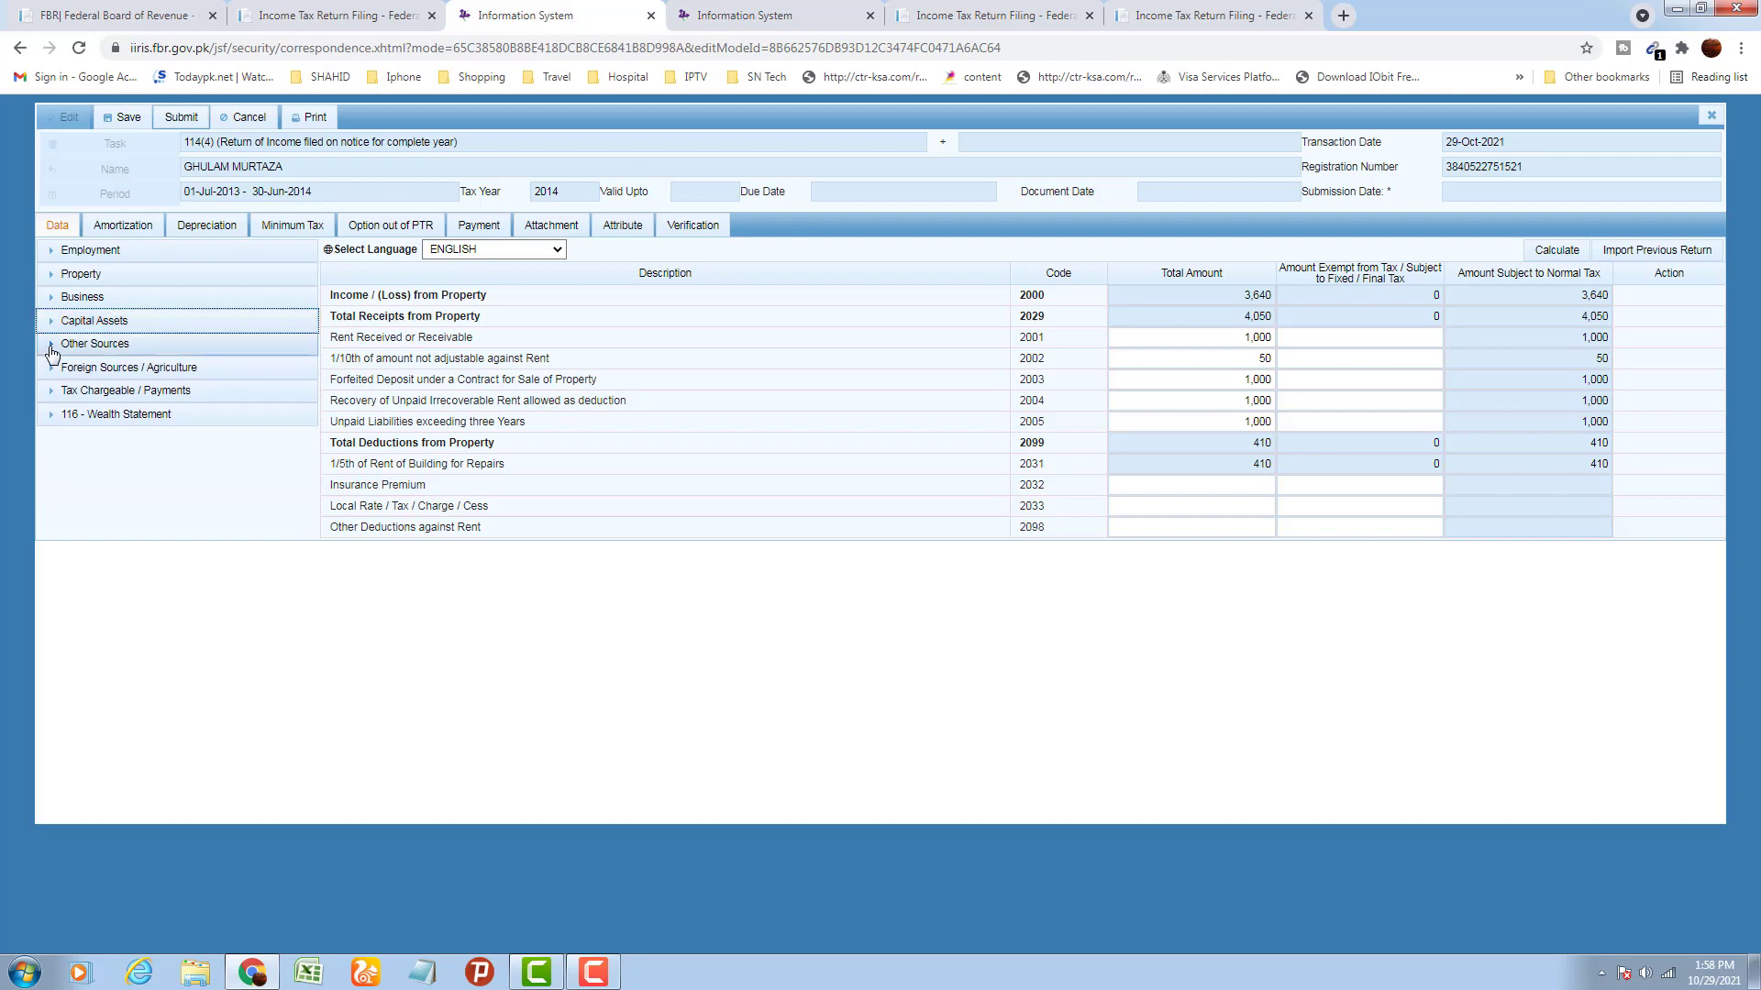
click(52, 344)
click(96, 376)
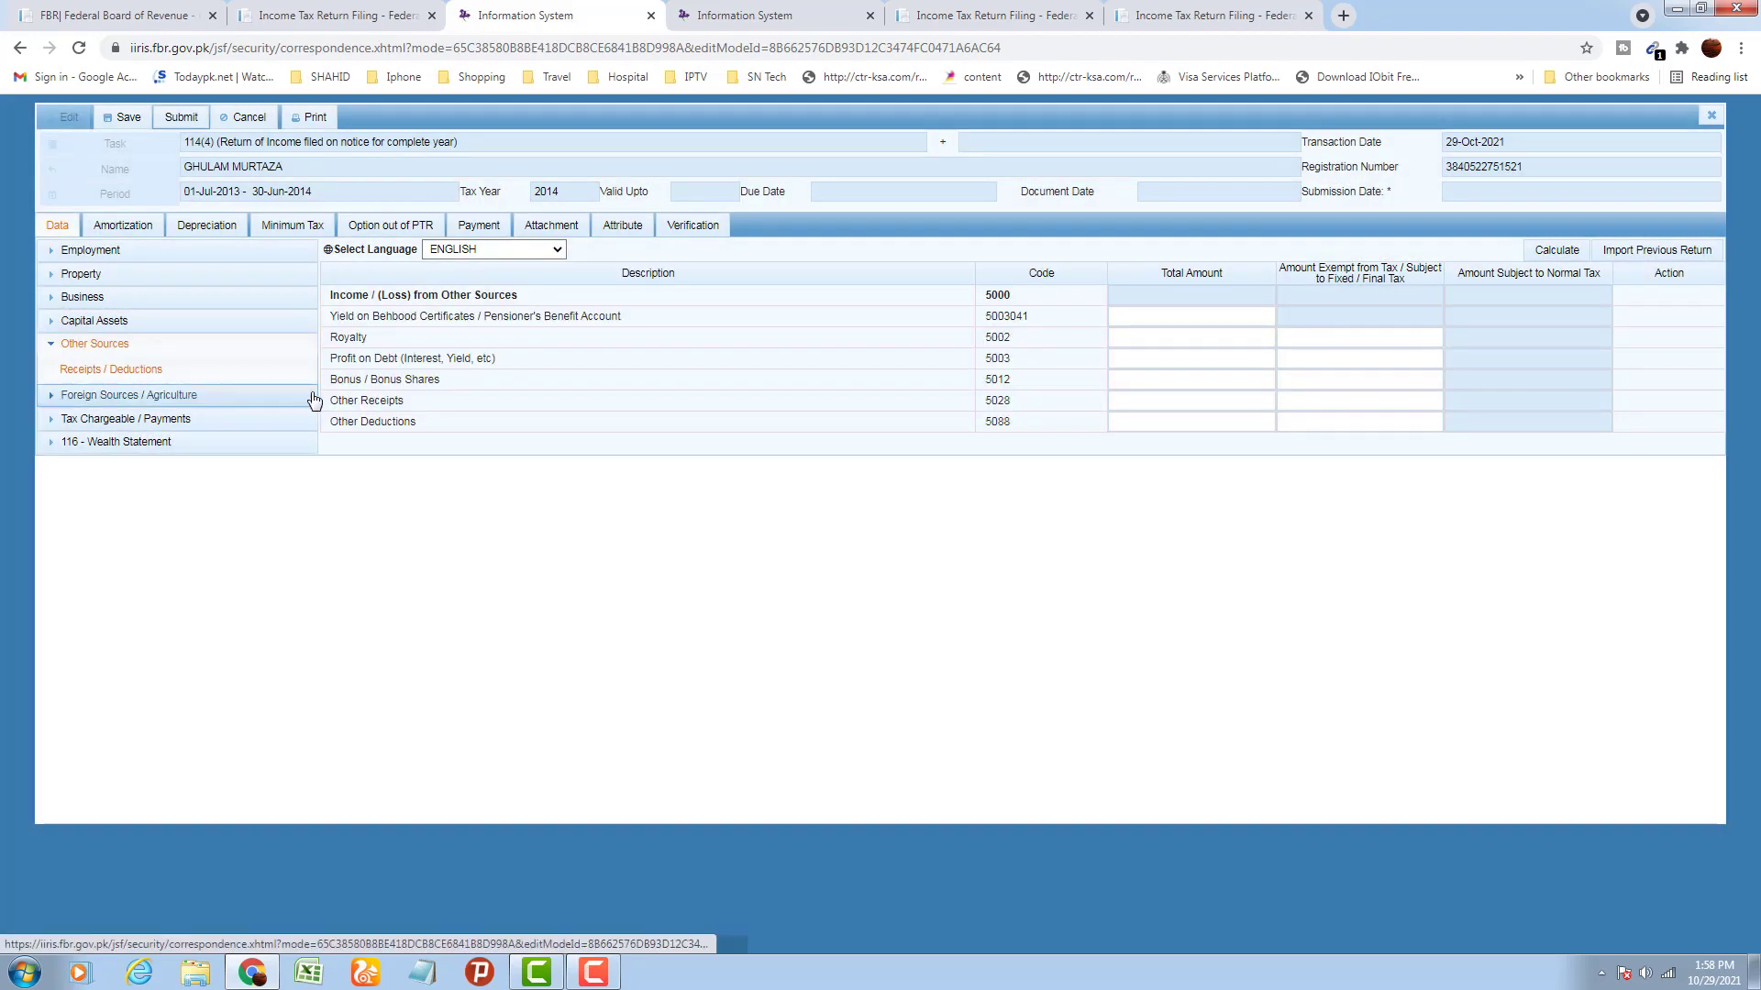
click(1122, 318)
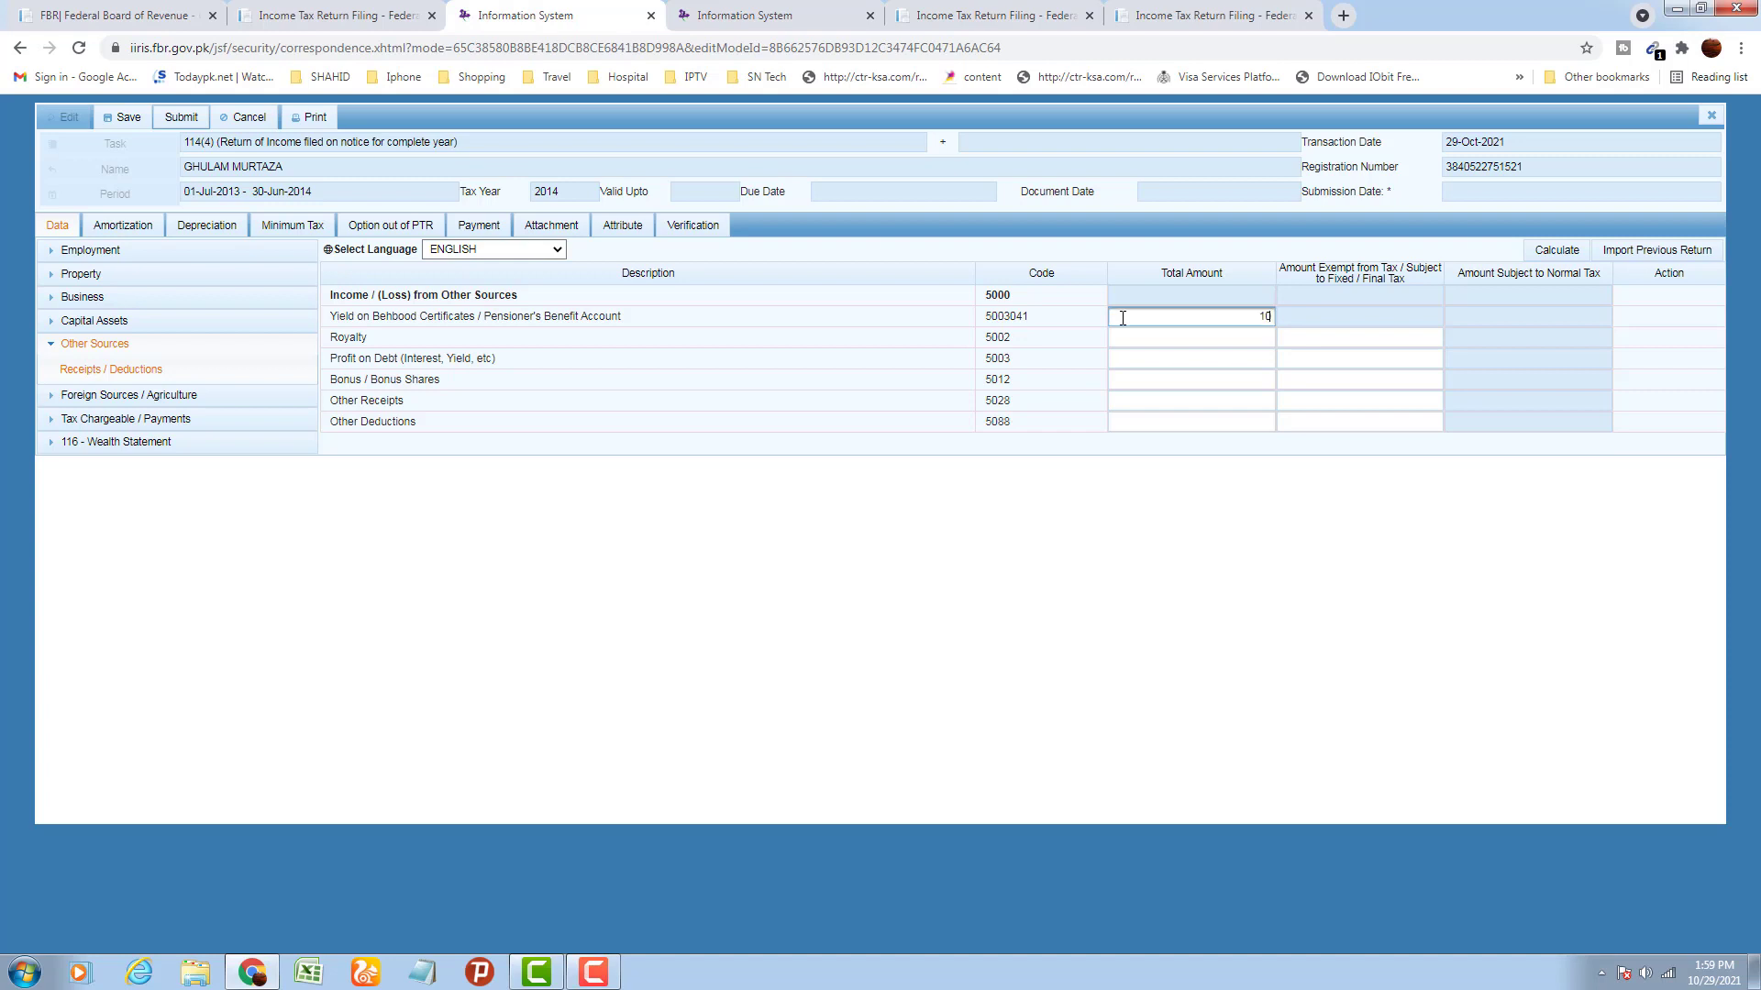
text(100,000)
click(1342, 514)
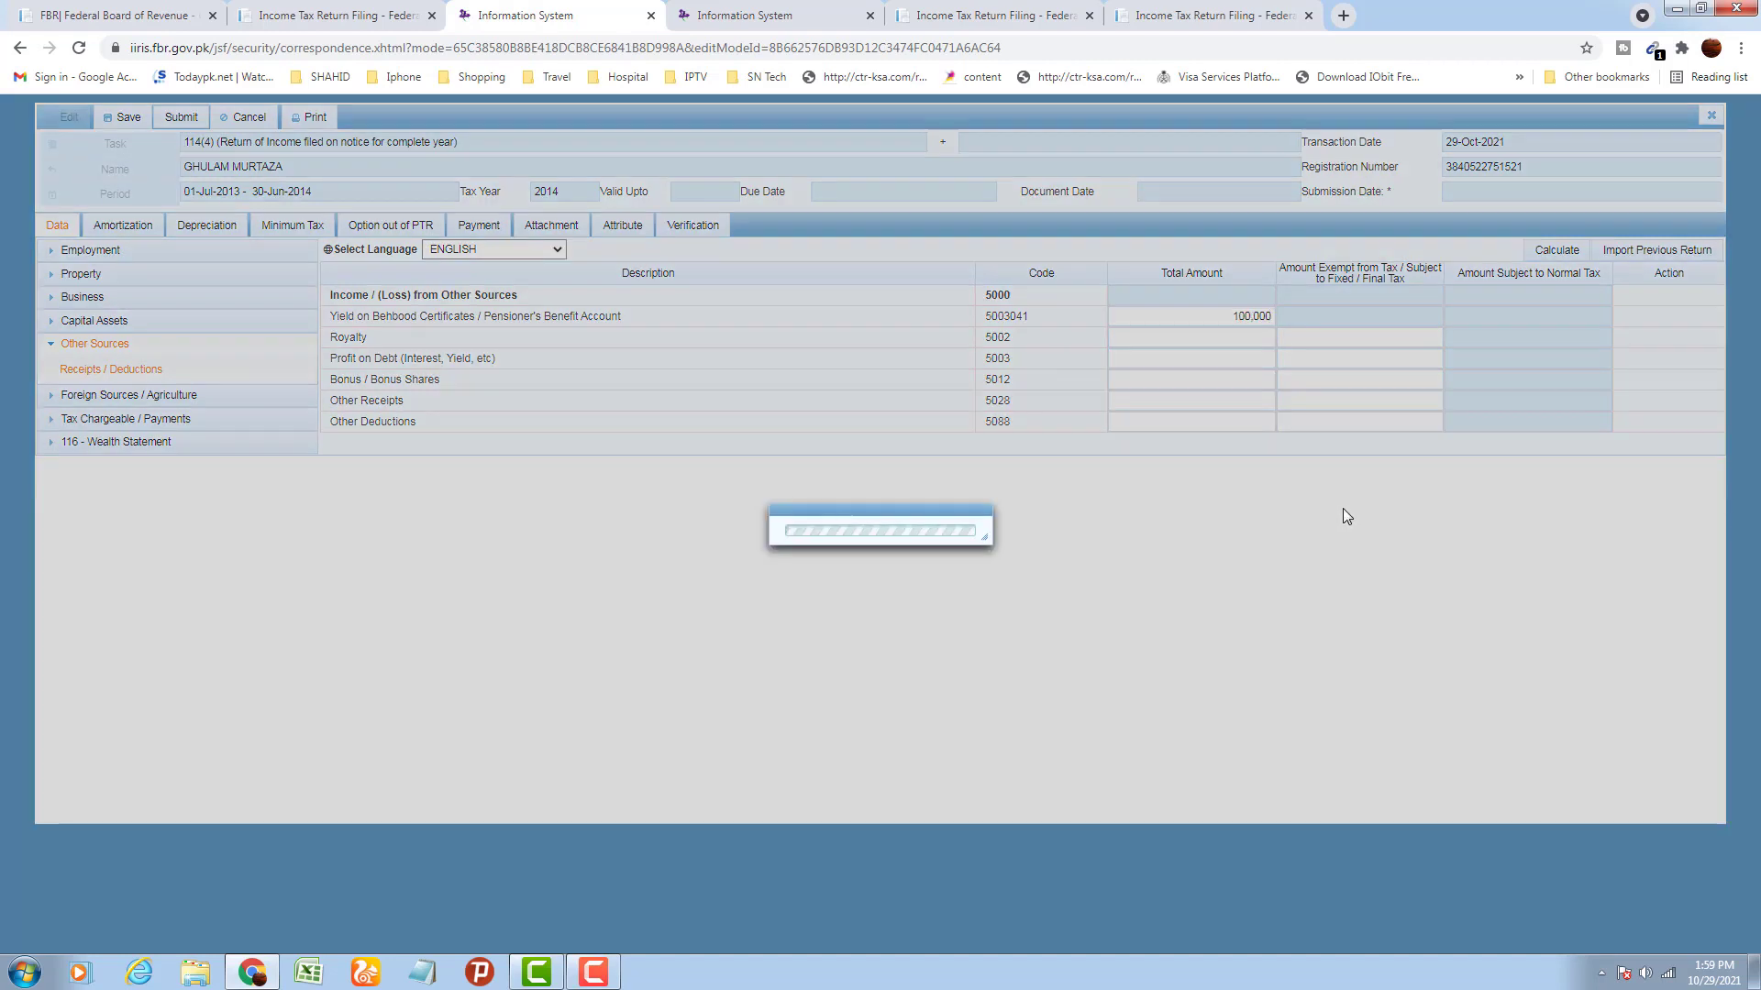
click(1567, 255)
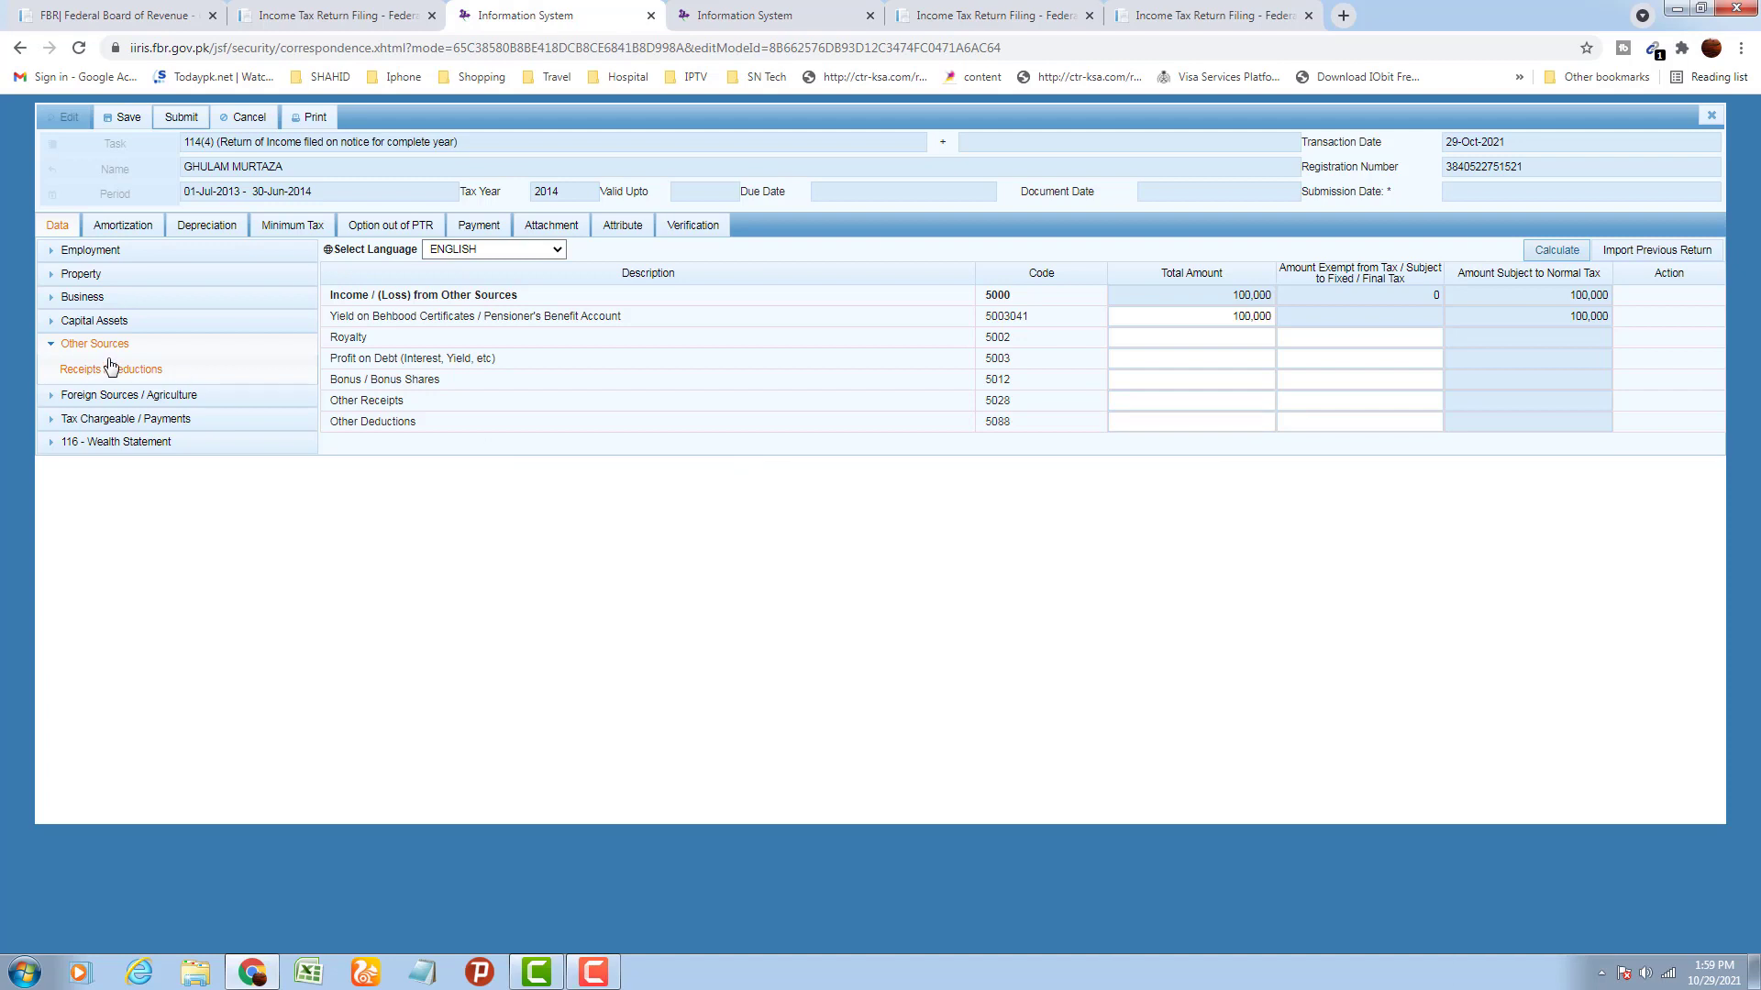
click(61, 345)
click(66, 371)
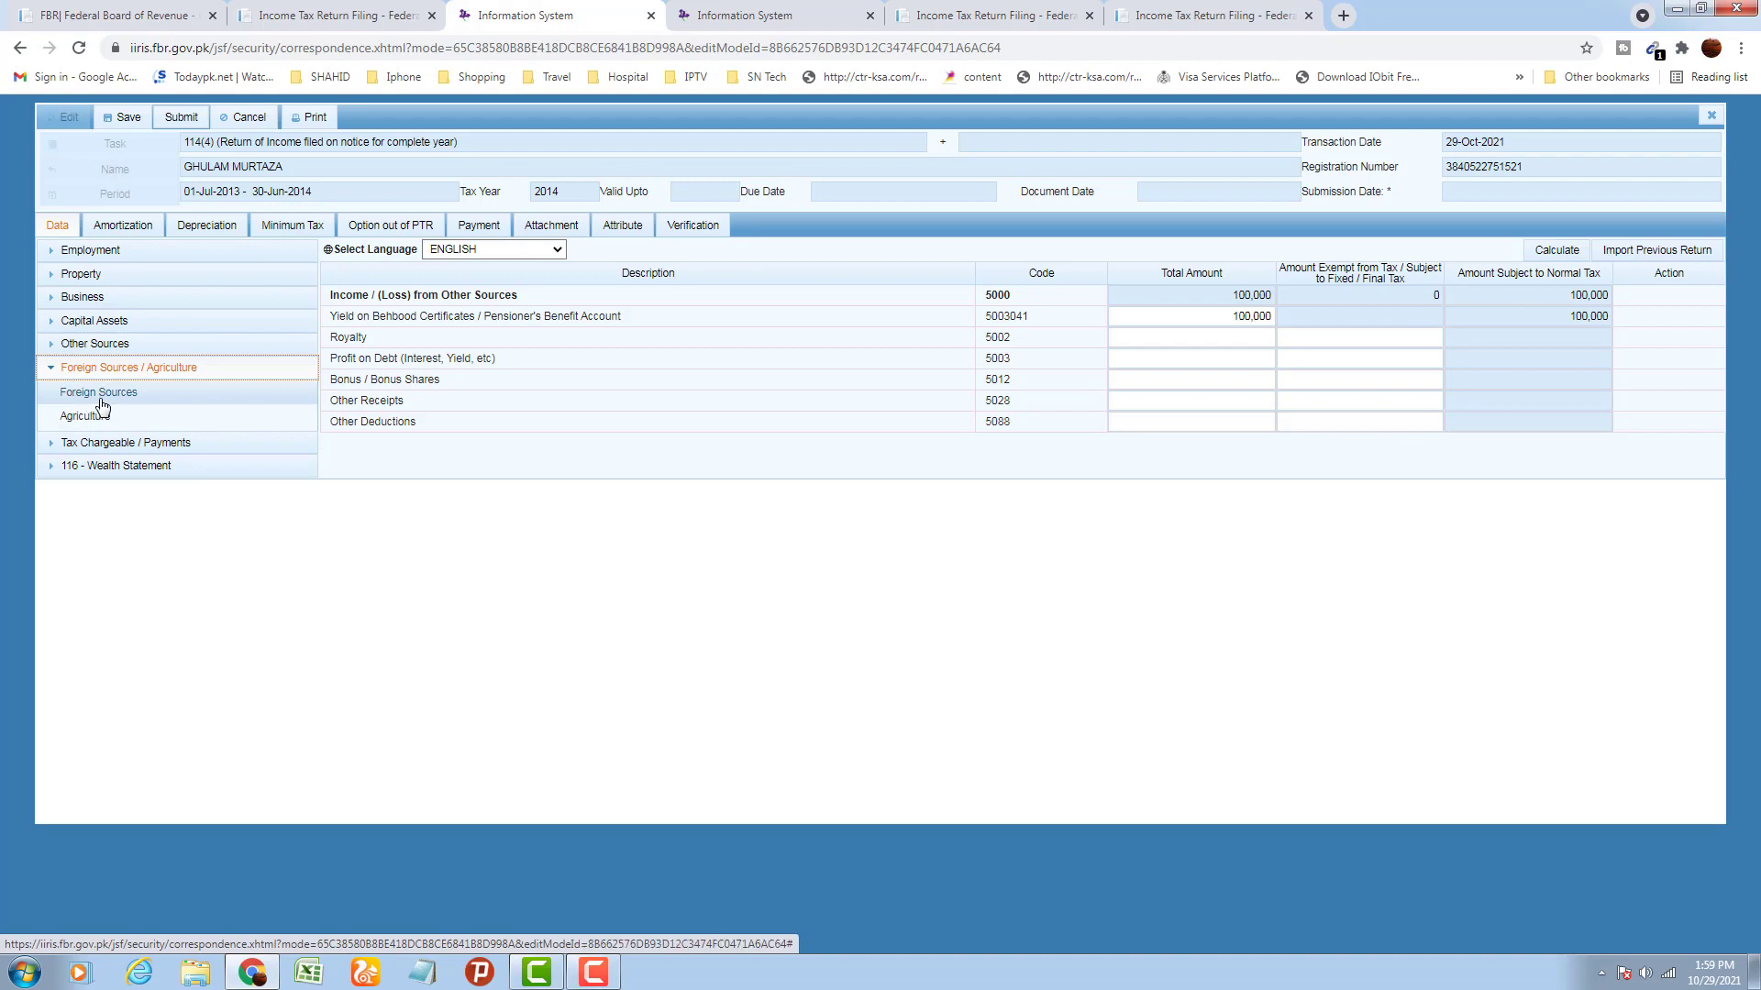
Enter 400,000 foreign income (code 6000) under Foreign Sources and calculate
click(97, 403)
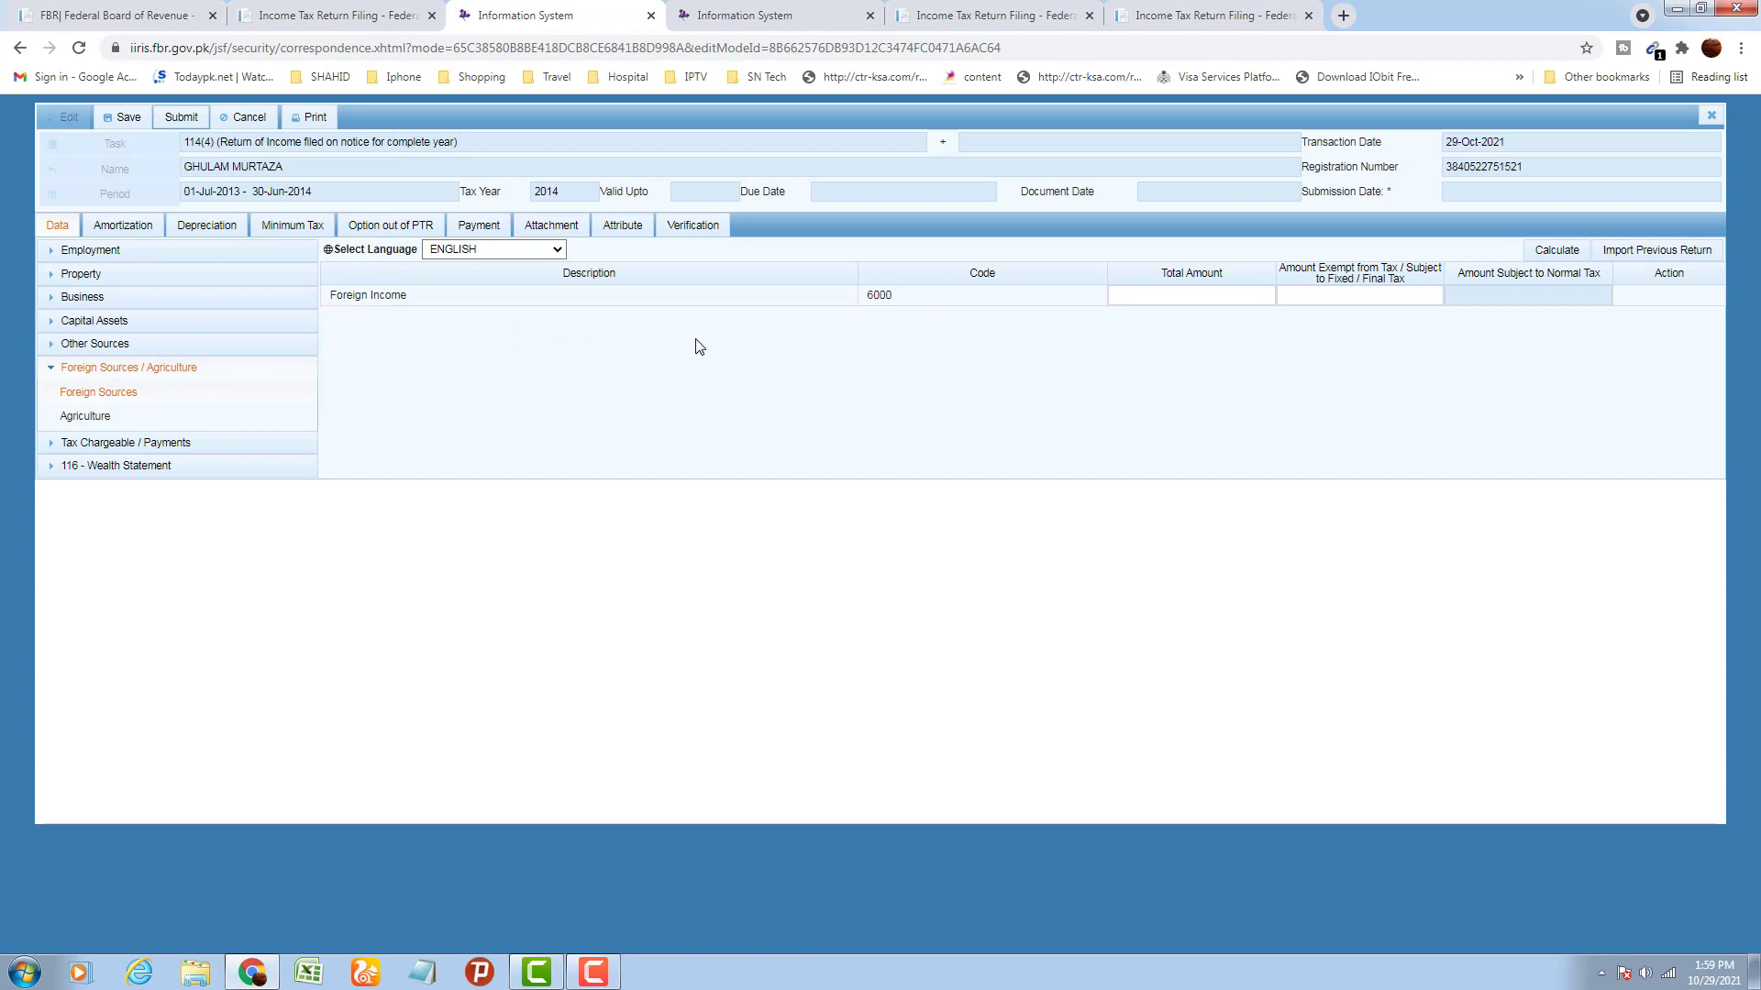
click(1163, 294)
text(400,000)
click(1324, 407)
click(1574, 253)
click(1575, 253)
Mark the full 400,000 as exempt, recalculate to 0 taxable, and open Agriculture
double_click(1221, 299)
key(ctrl+c)
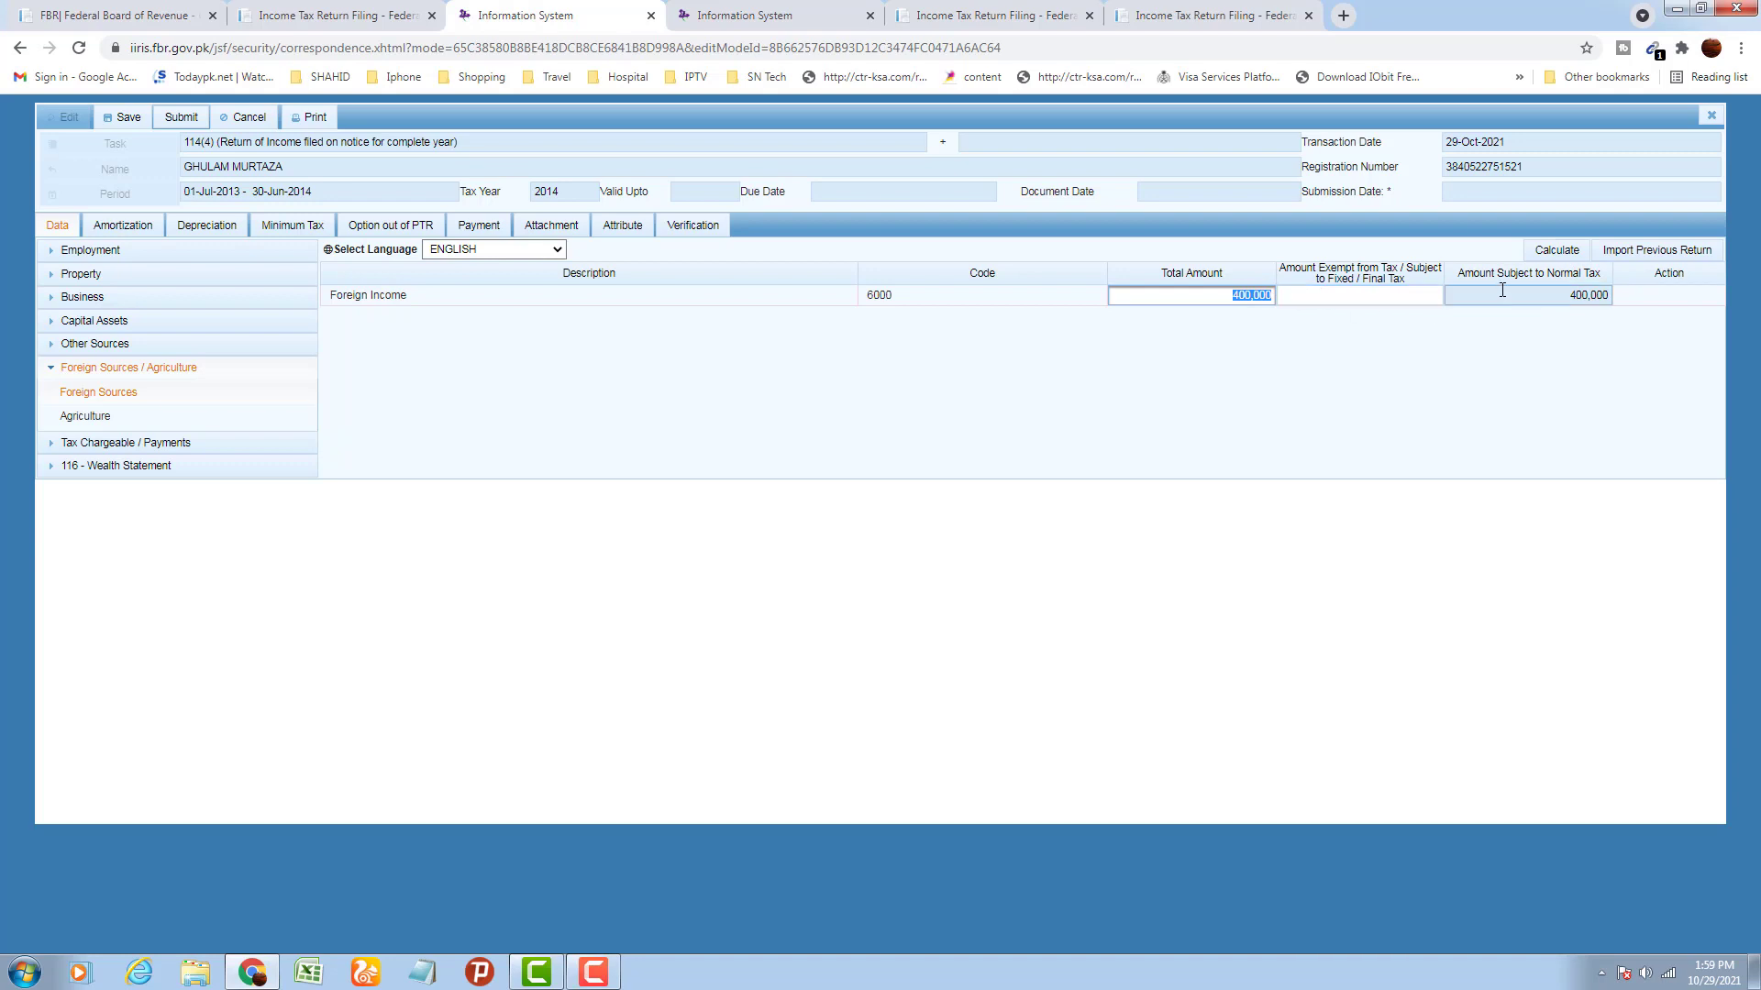
click(1410, 296)
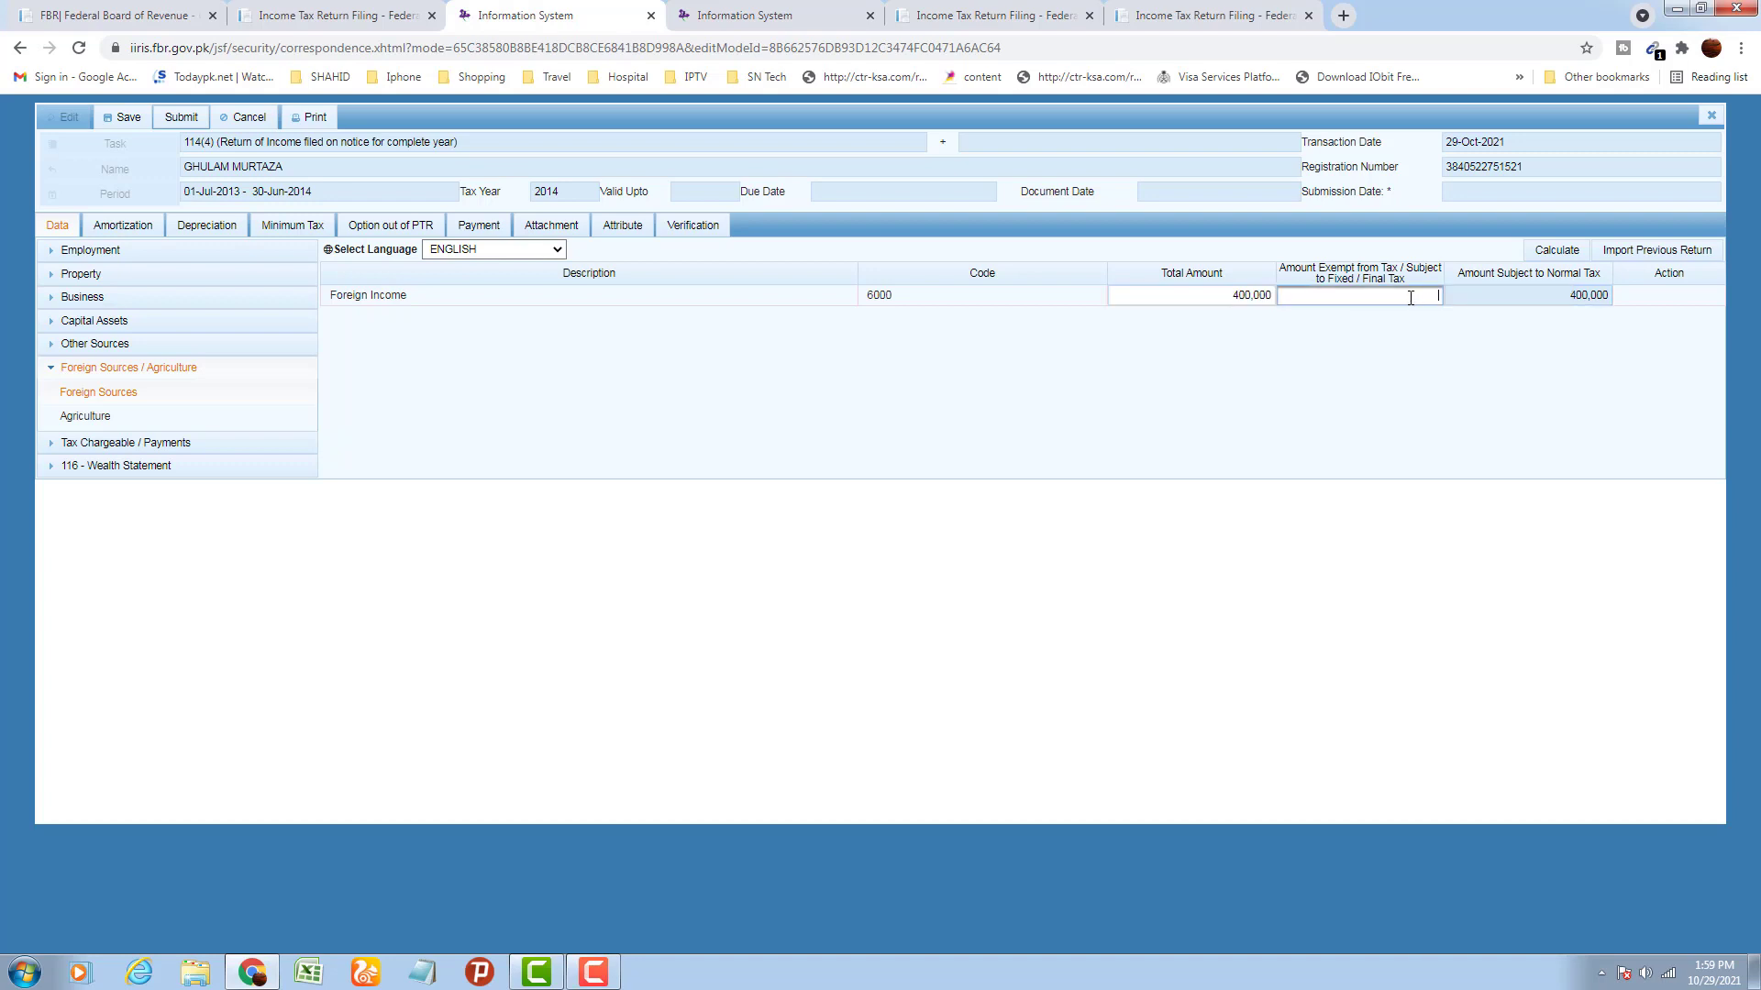
key(ctrl+v)
click(1547, 251)
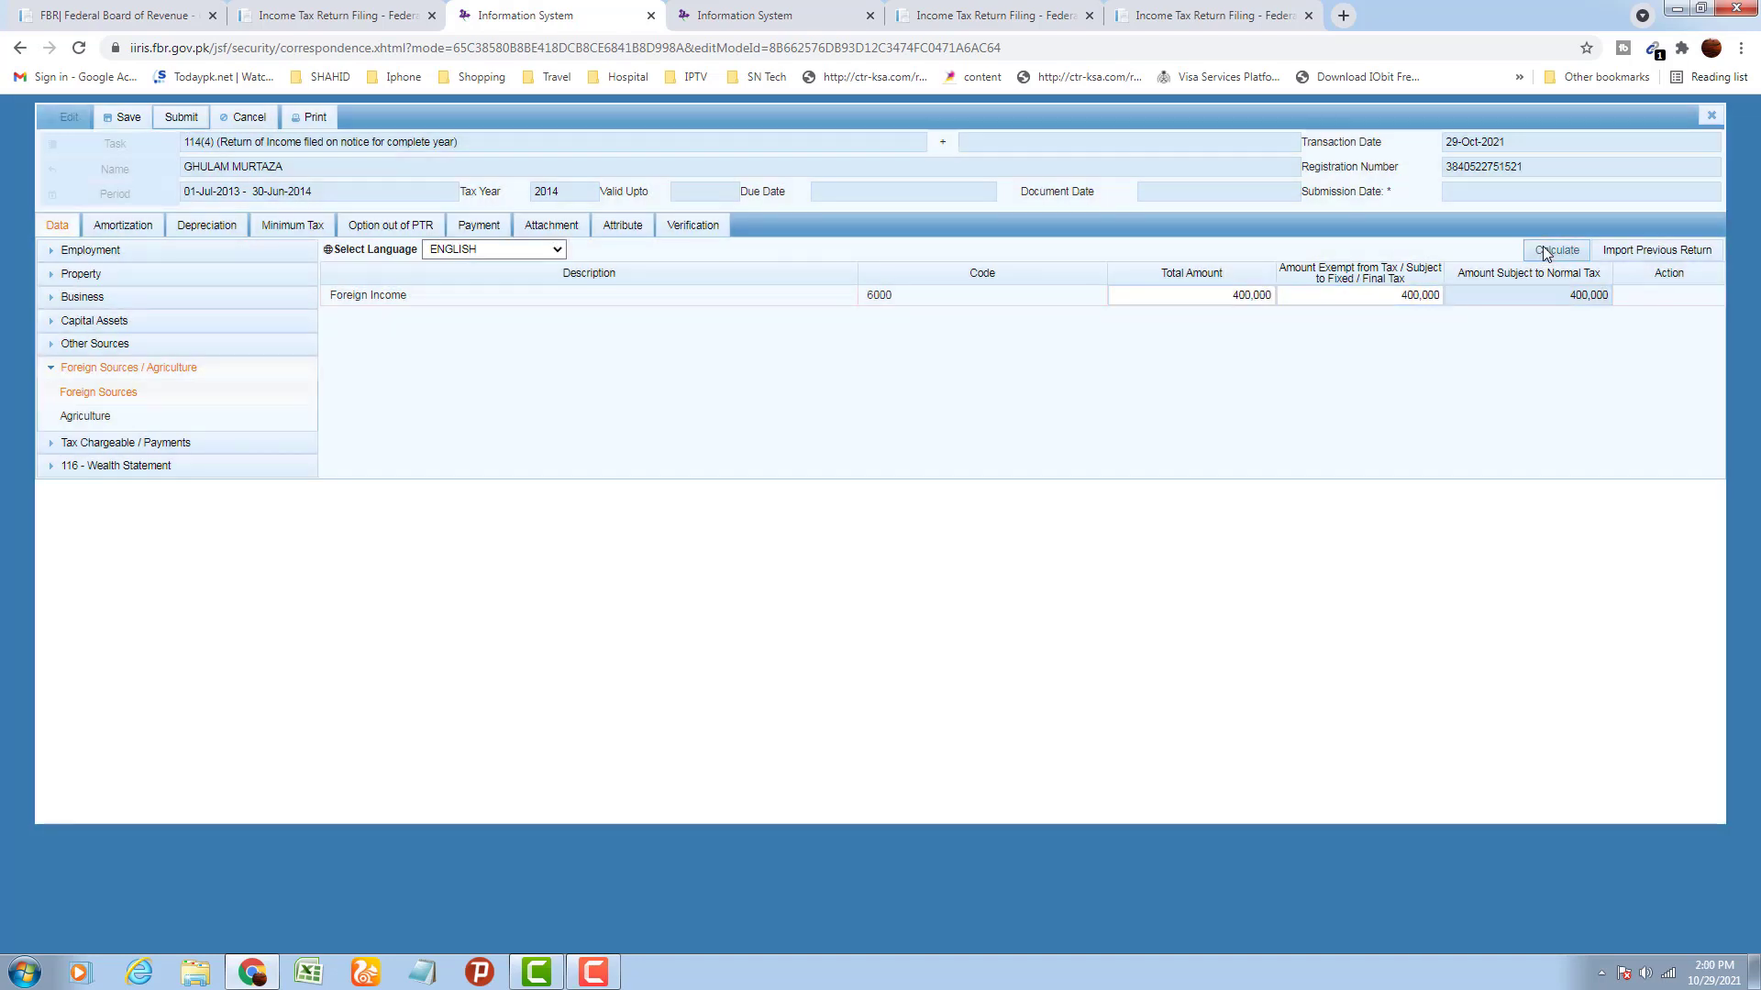
click(1547, 251)
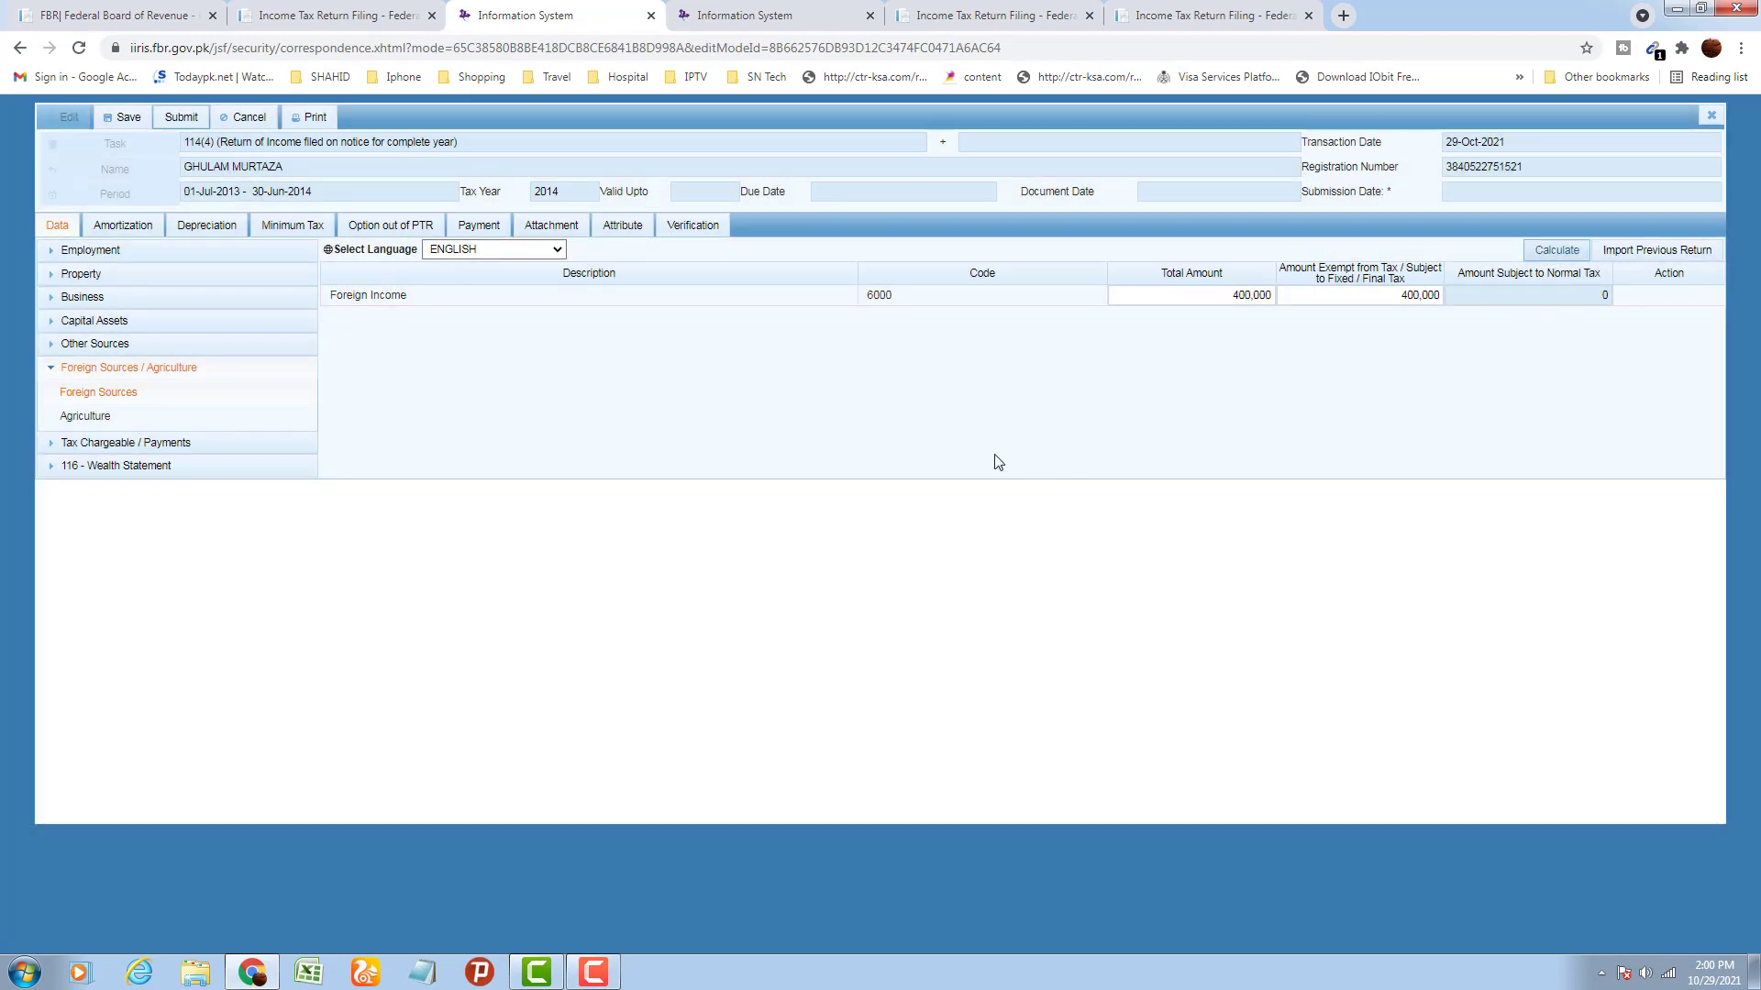
click(92, 417)
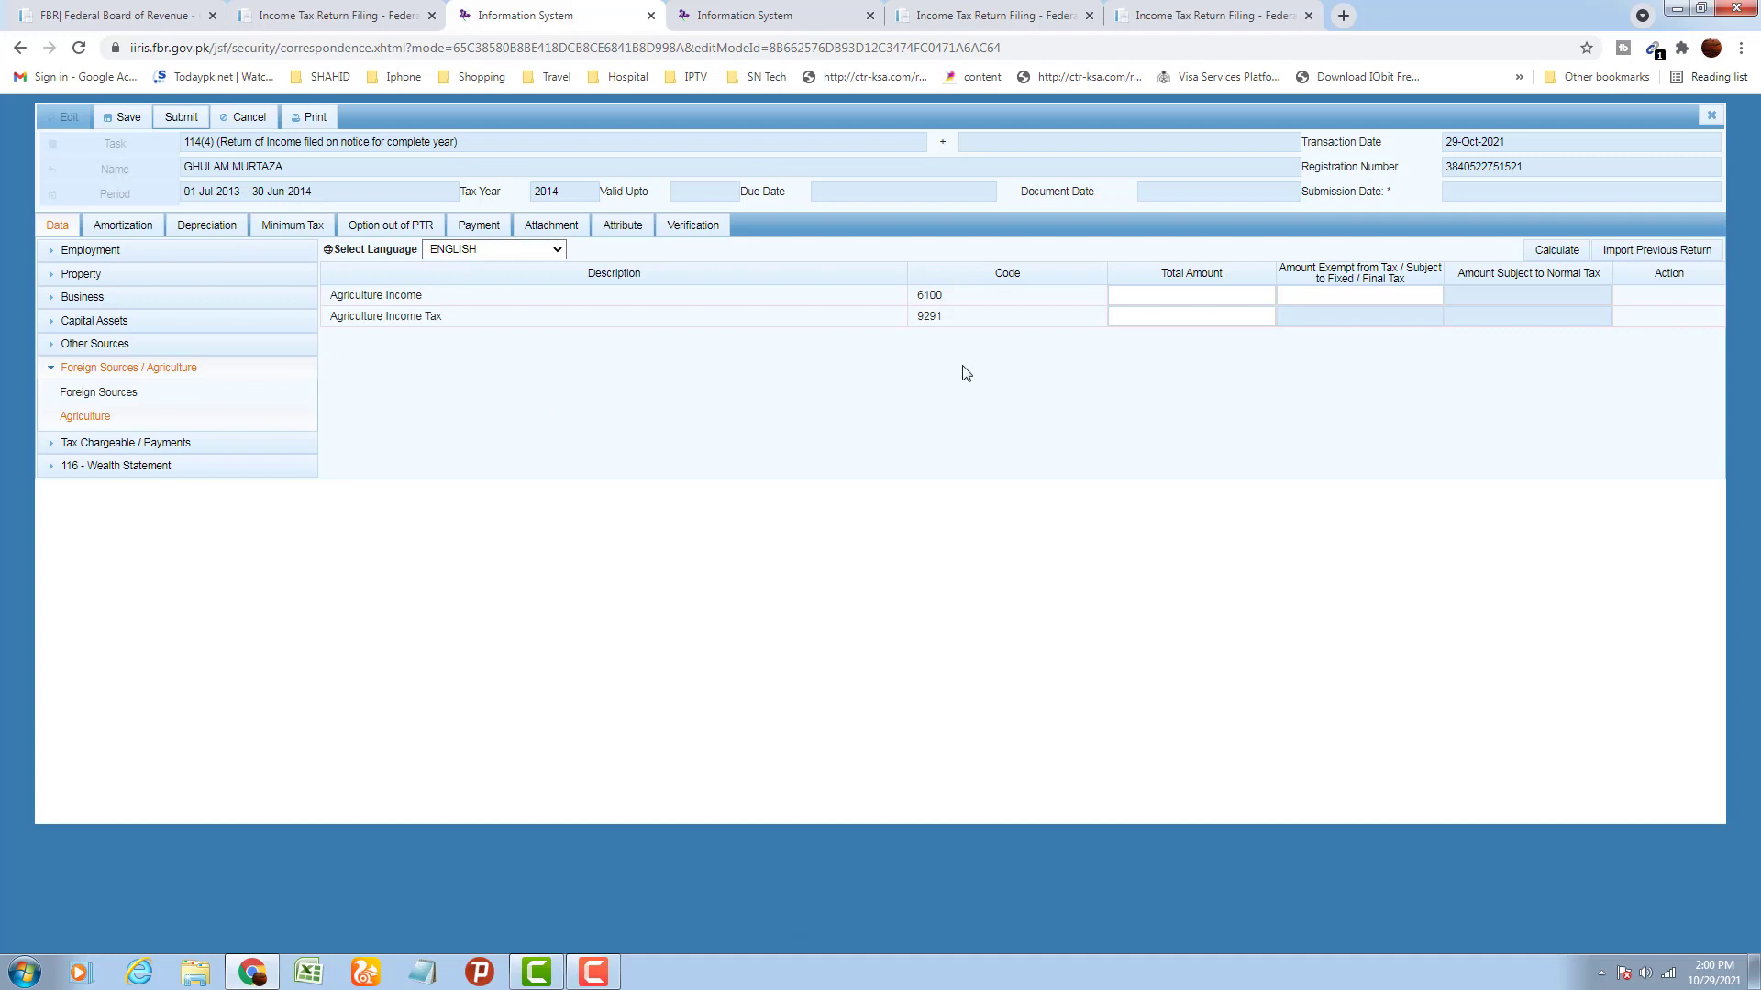
Leave Agriculture blank, then view Deductible Allowances and the Adjustable Tax schedule under Tax Chargeable / Payments
click(1163, 293)
click(1329, 293)
click(1276, 293)
click(51, 375)
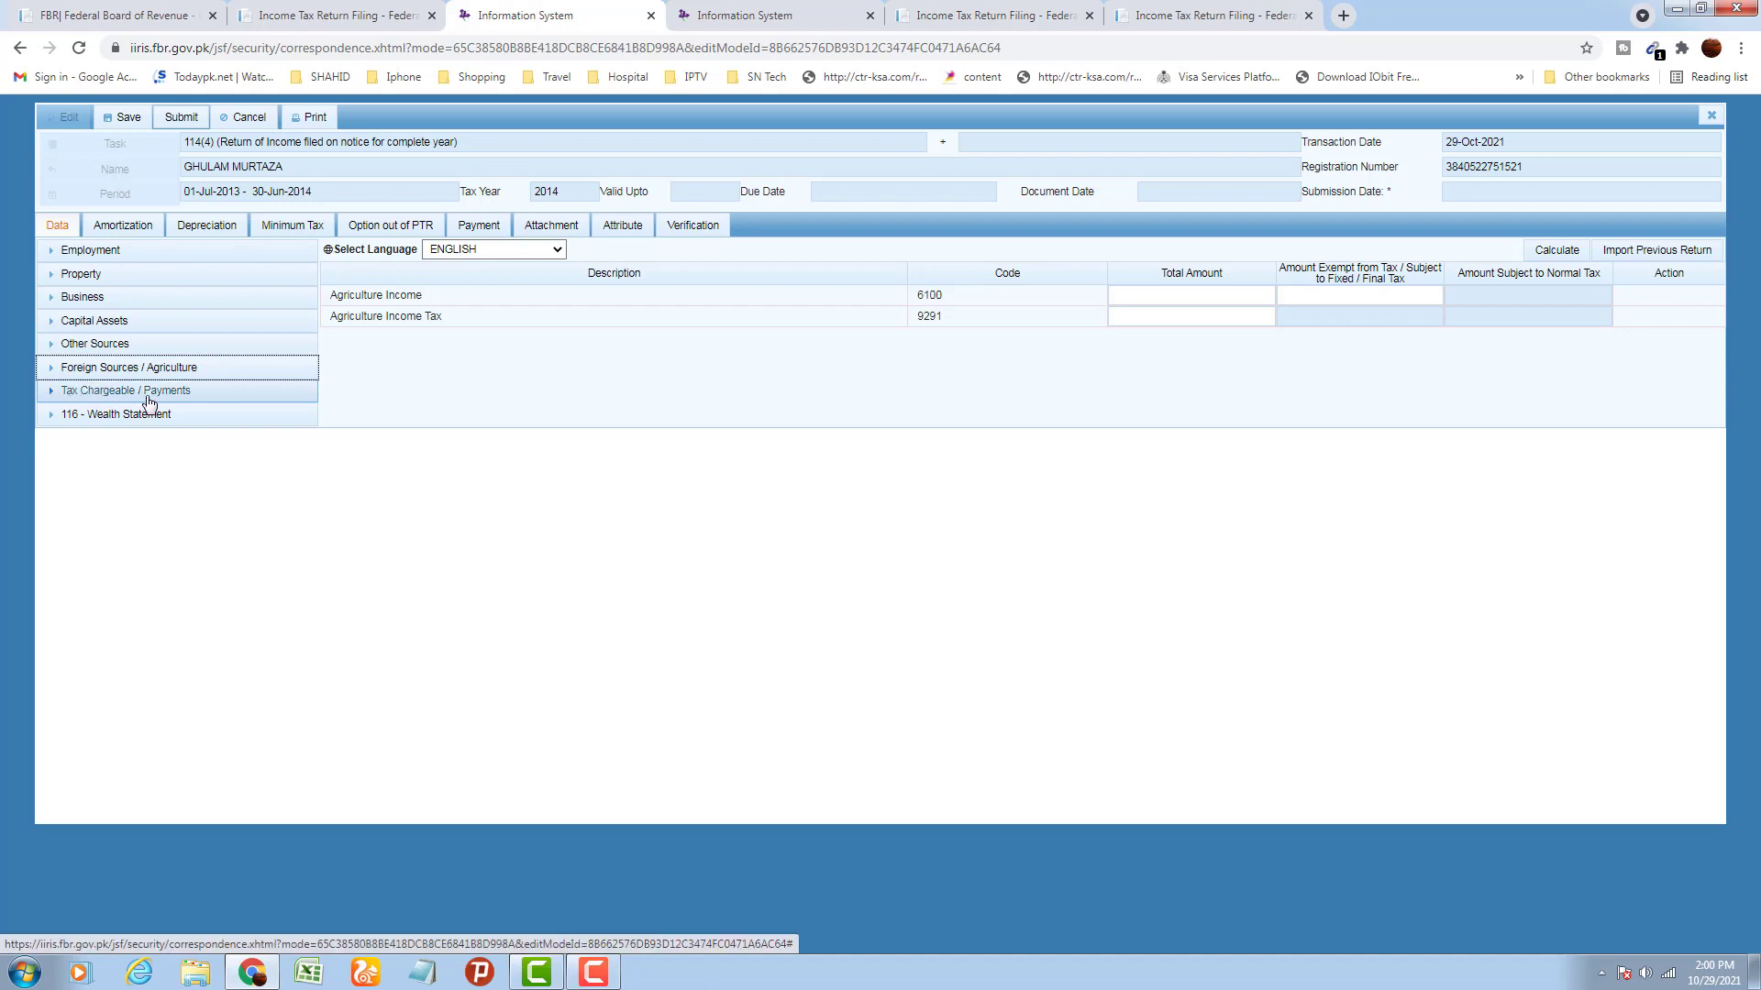
click(53, 400)
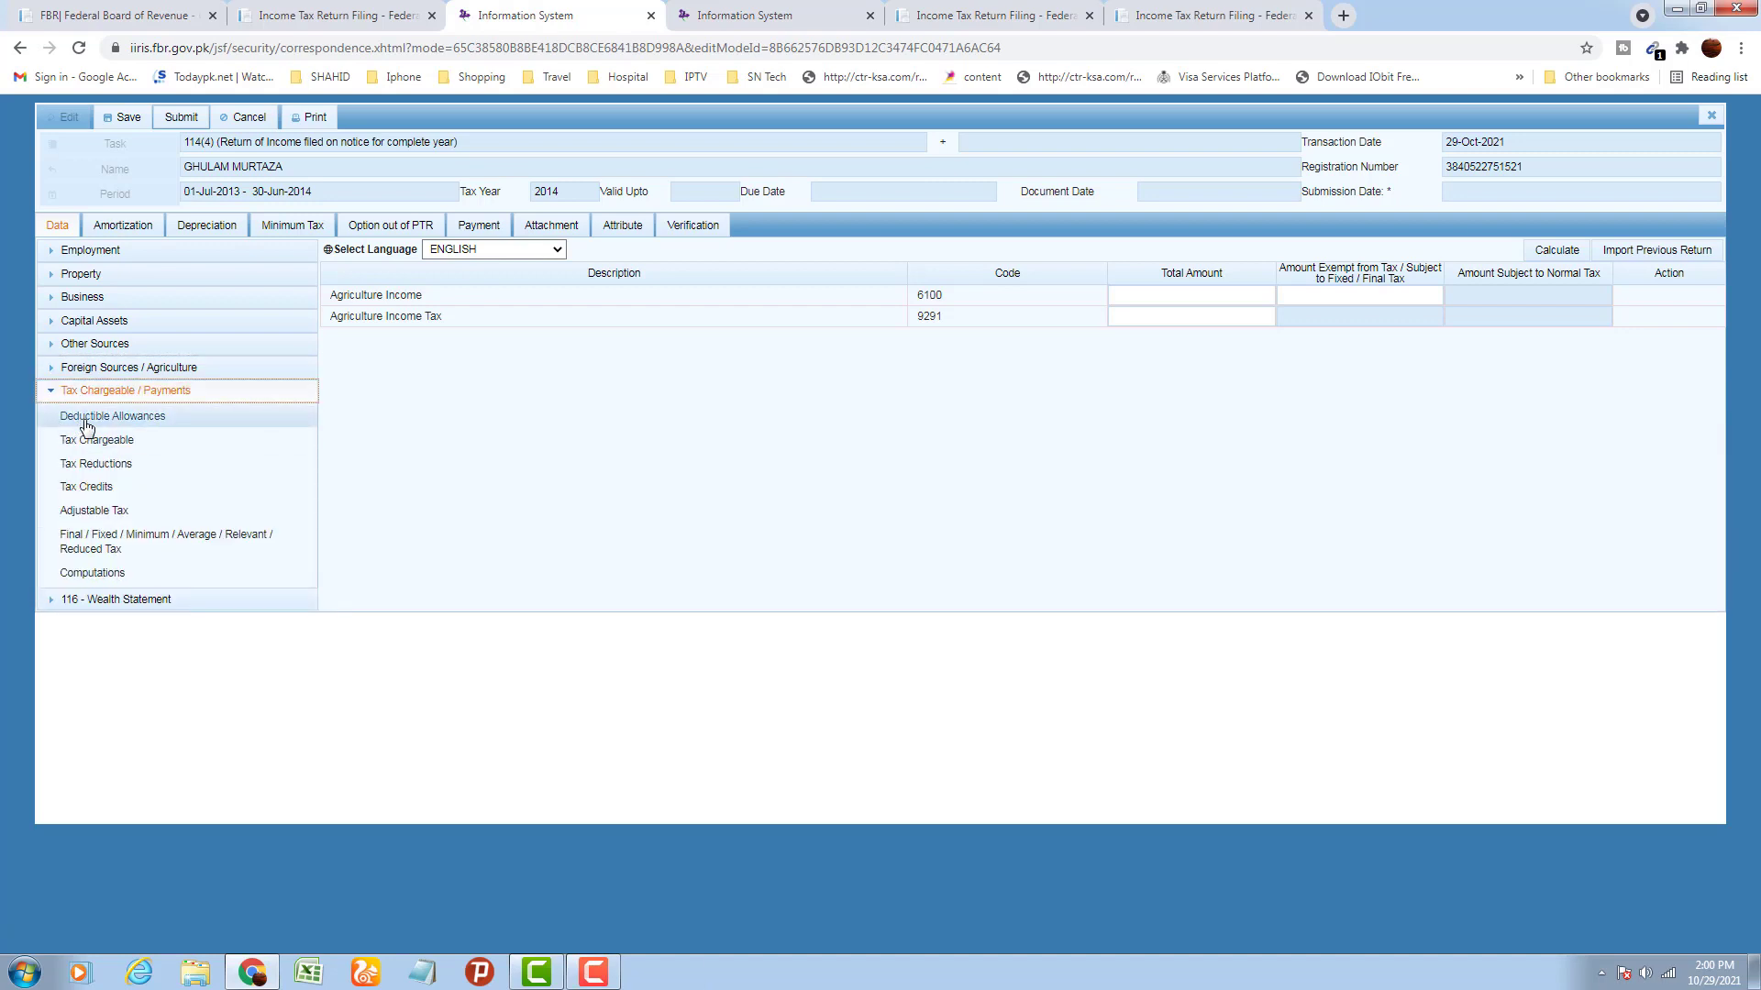
click(131, 420)
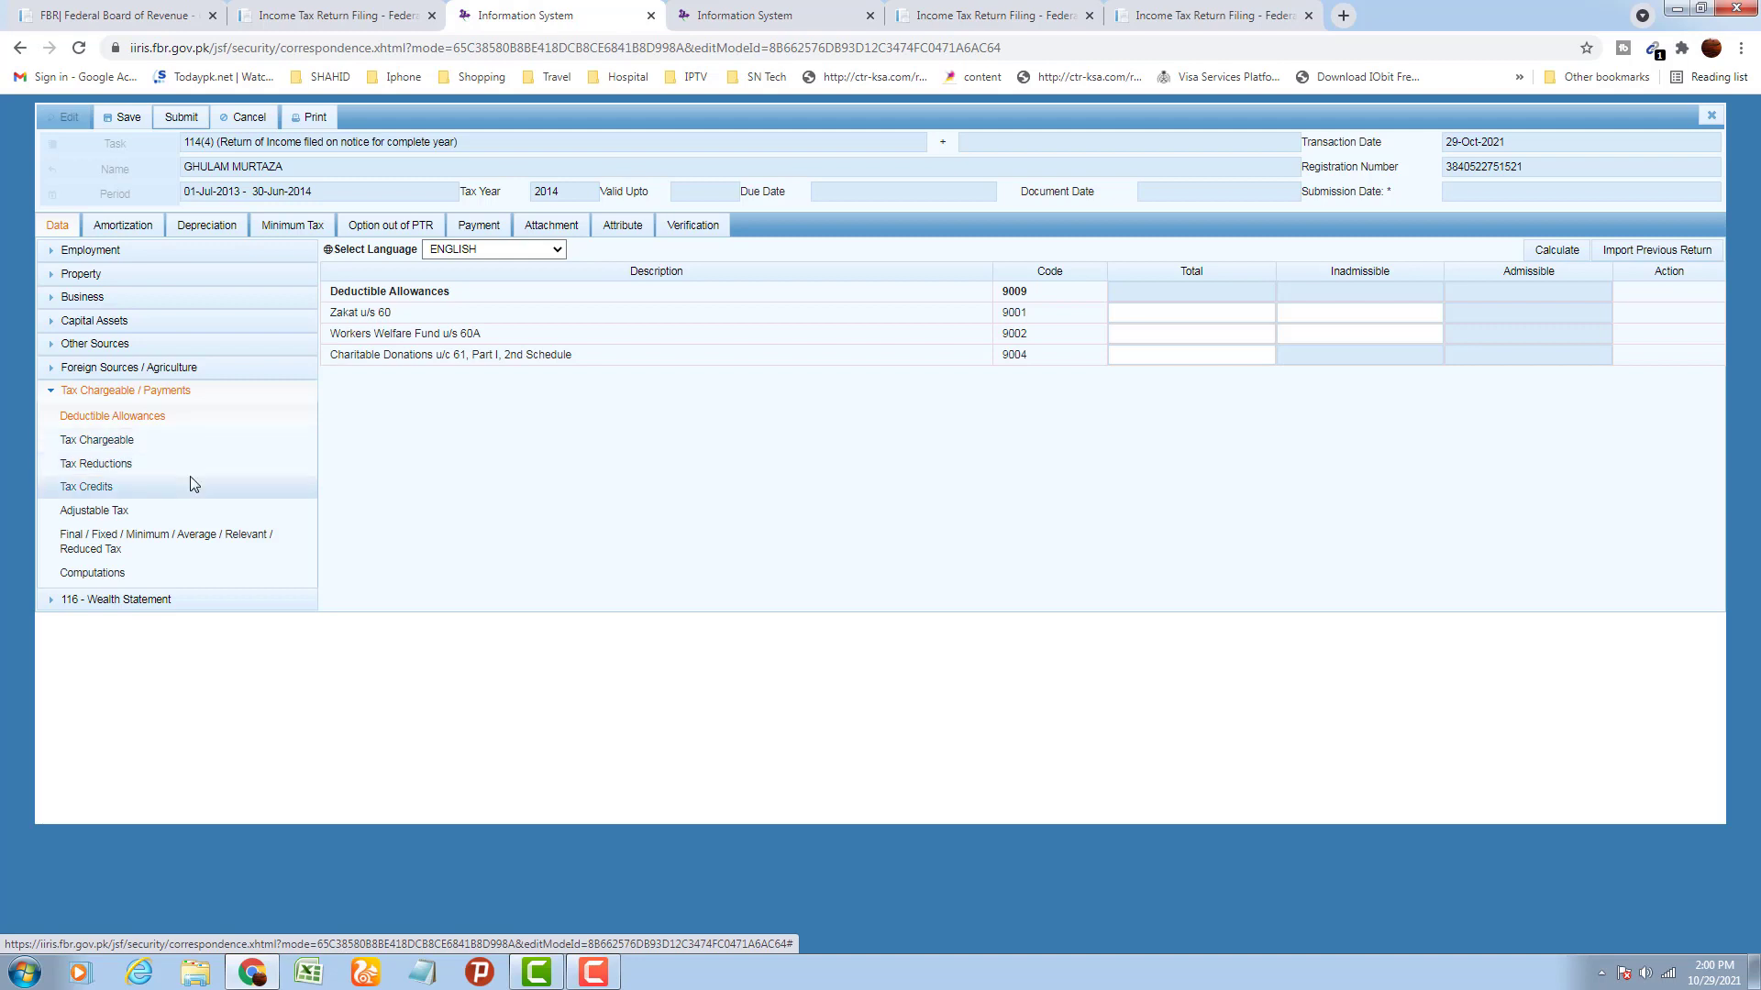
click(95, 515)
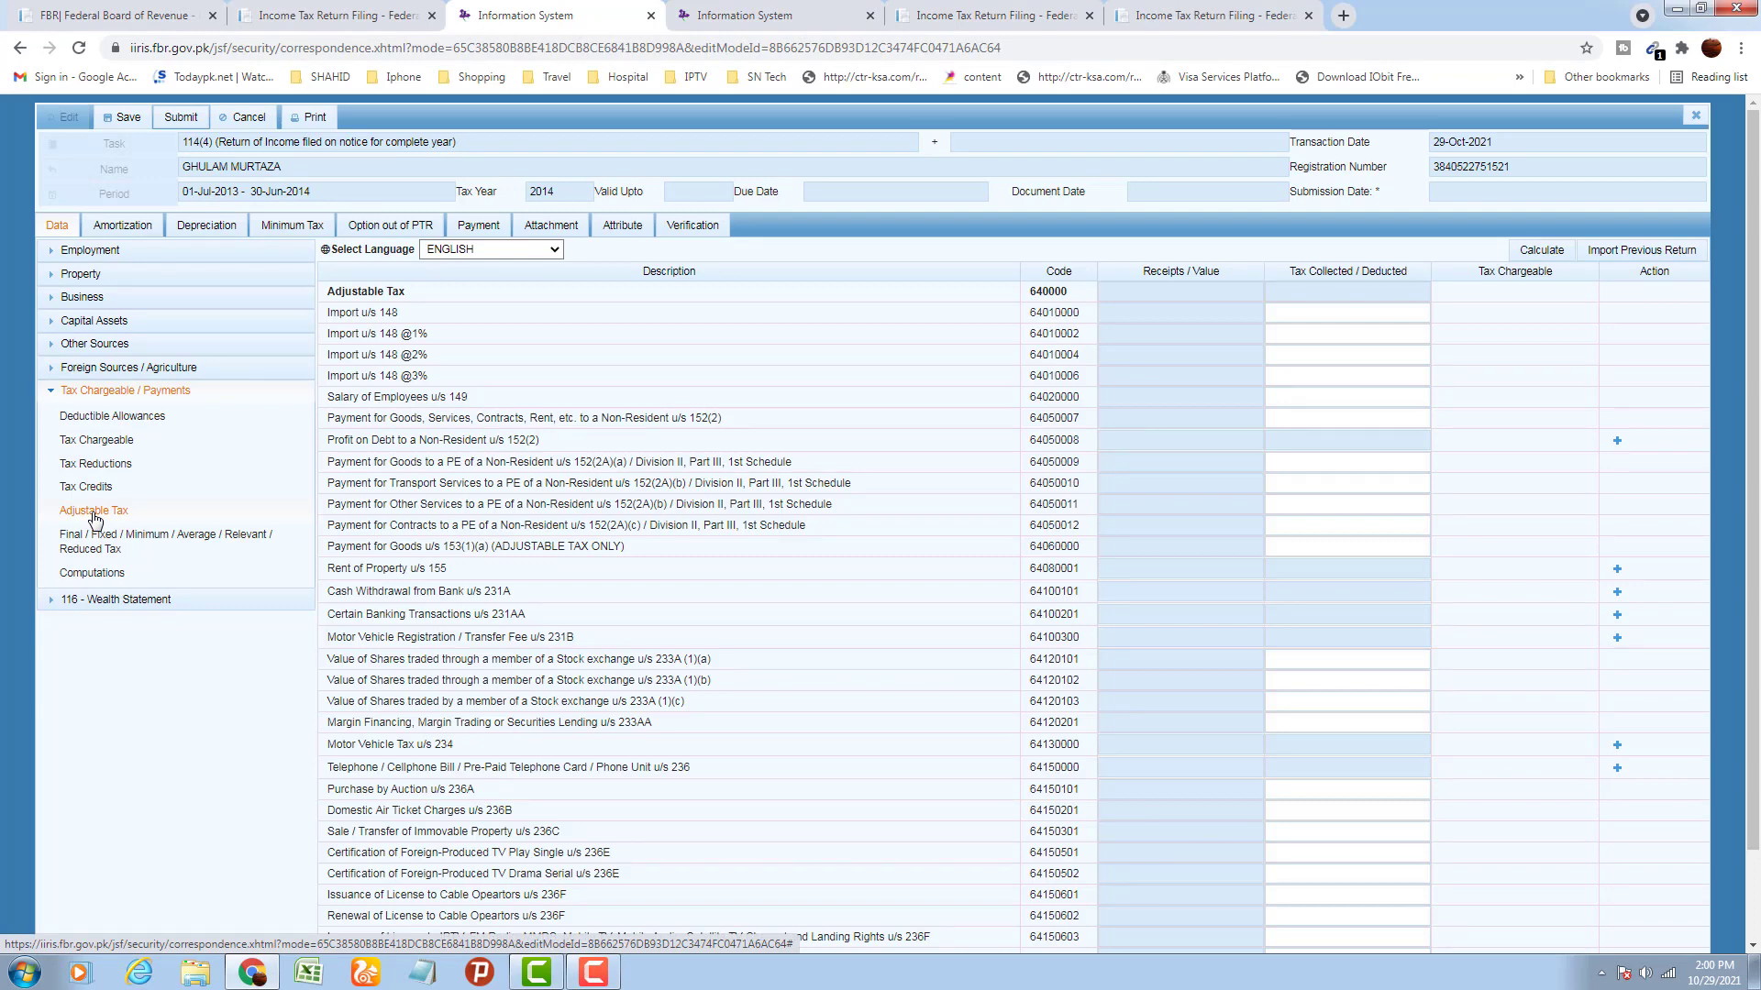
Review the Computations totals: total income 523,640 and tax chargeable 6,182
click(95, 578)
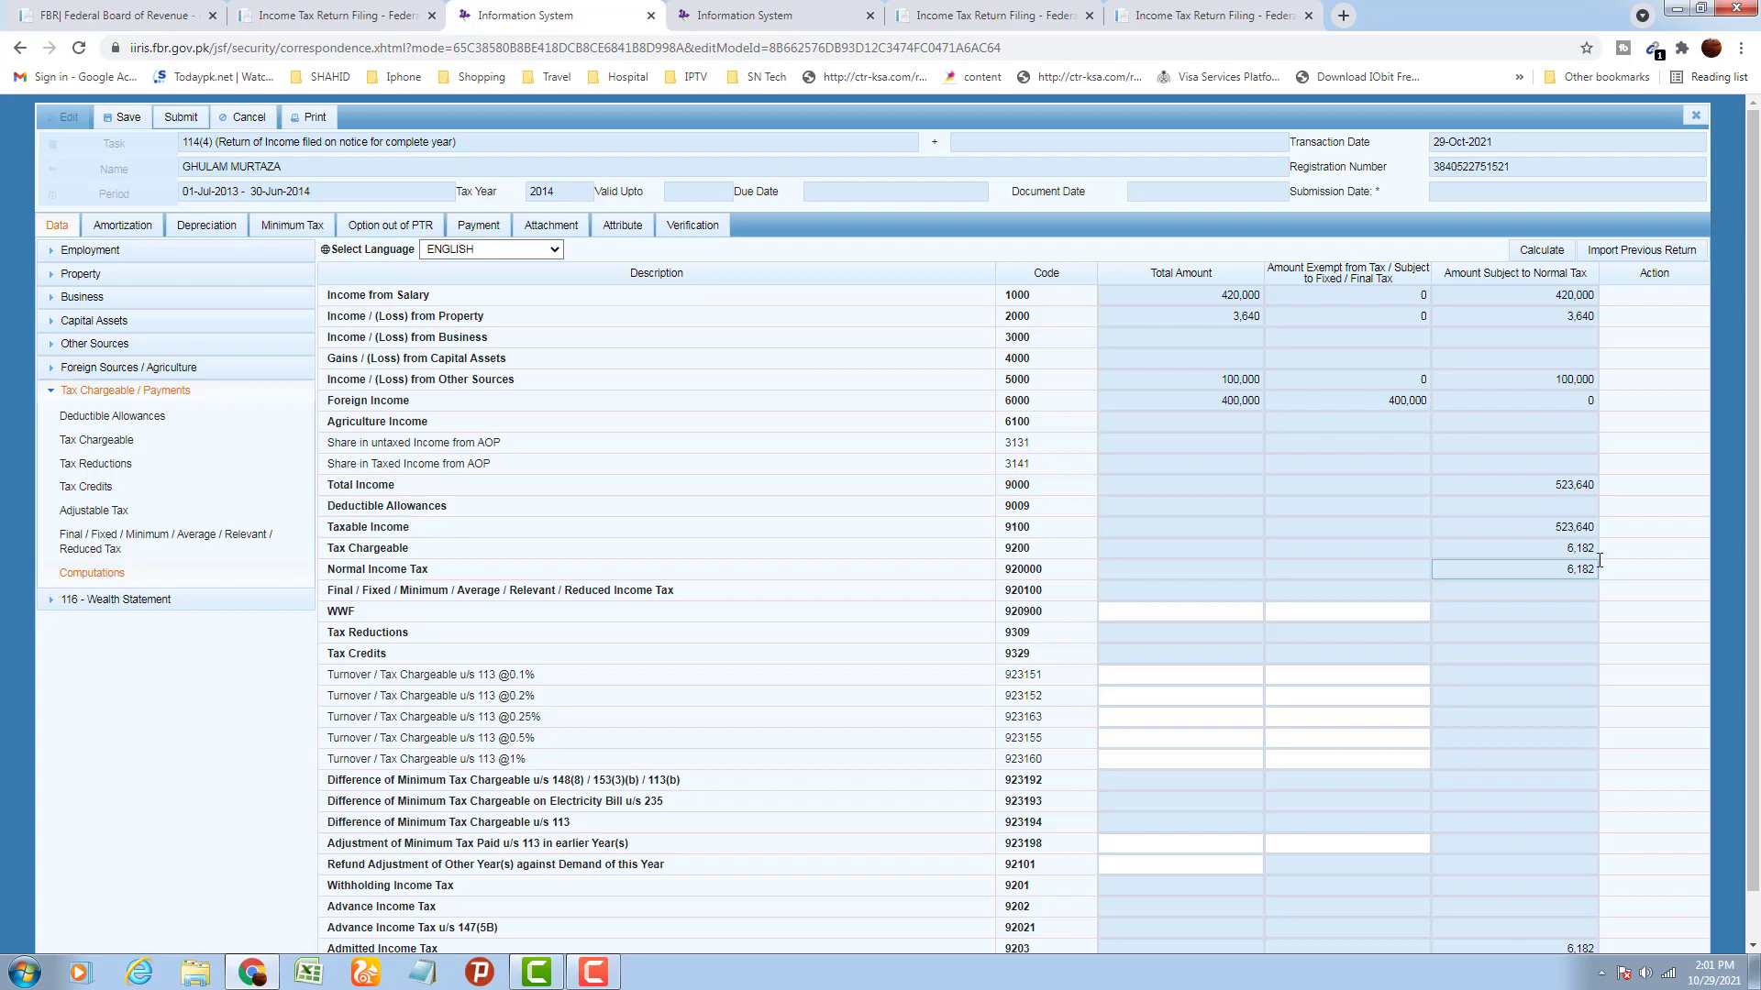
scroll(1599, 560, down, 1)
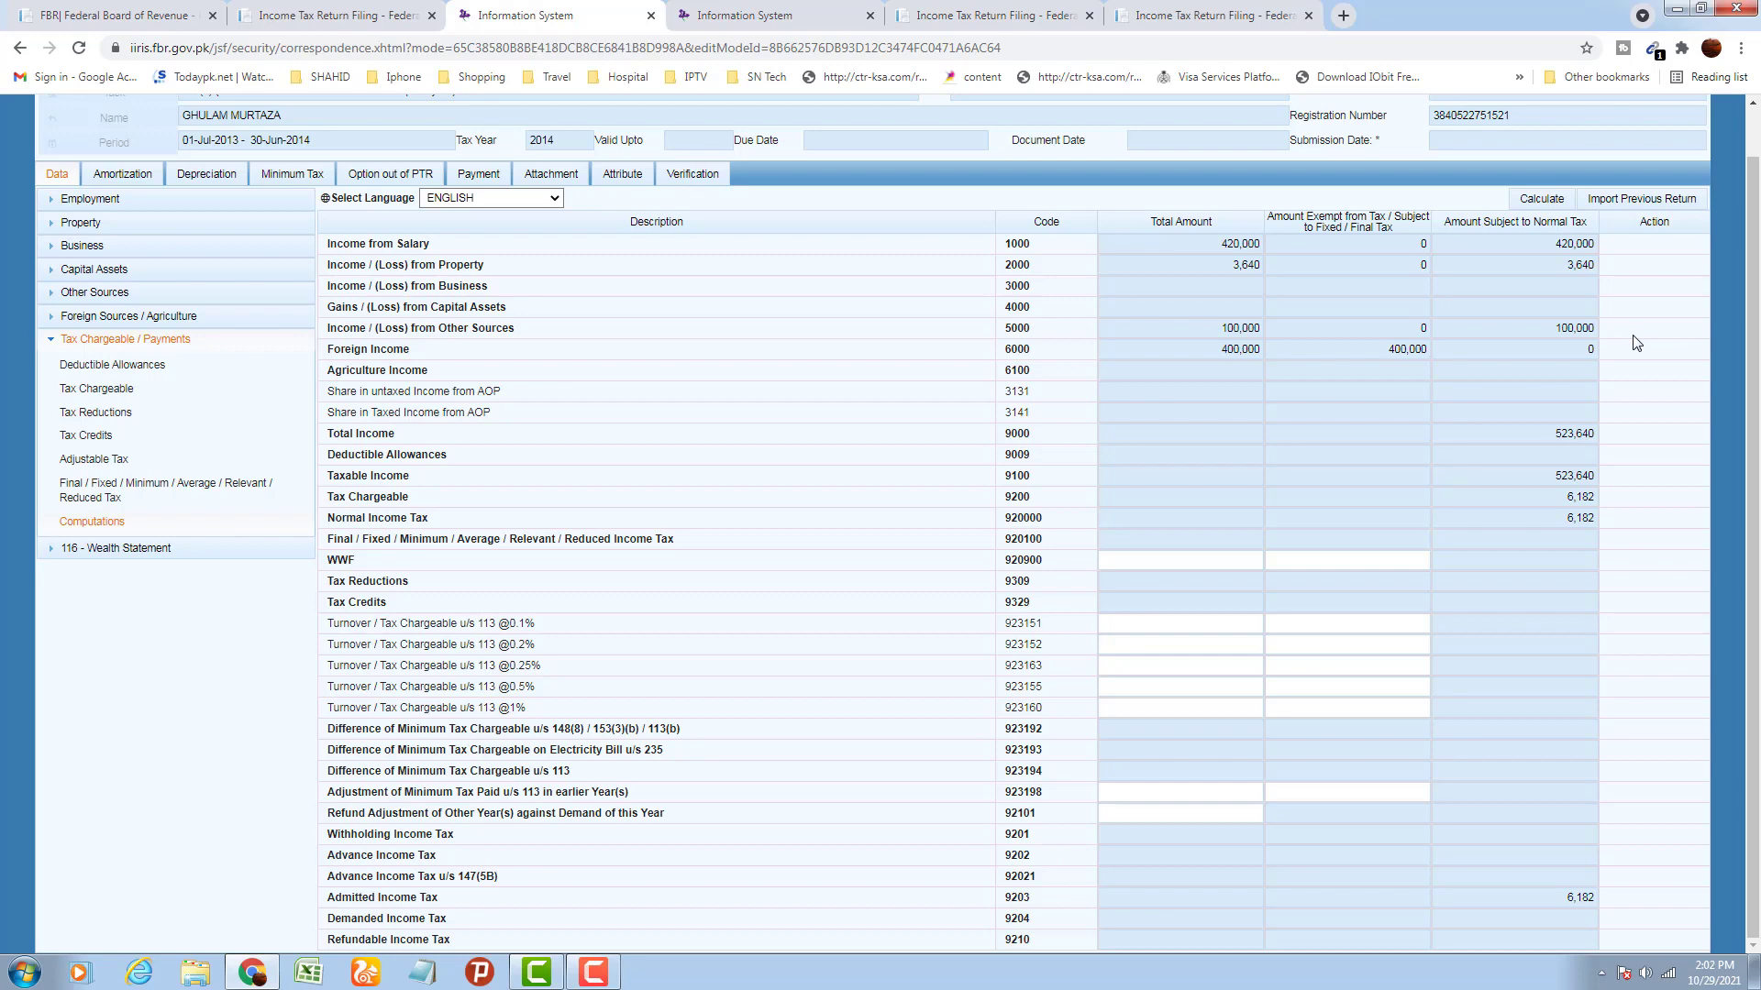
Record 1,000 tax deducted on salary u/s 149 and recalculate the Adjustable Tax total to 1,000
click(85, 467)
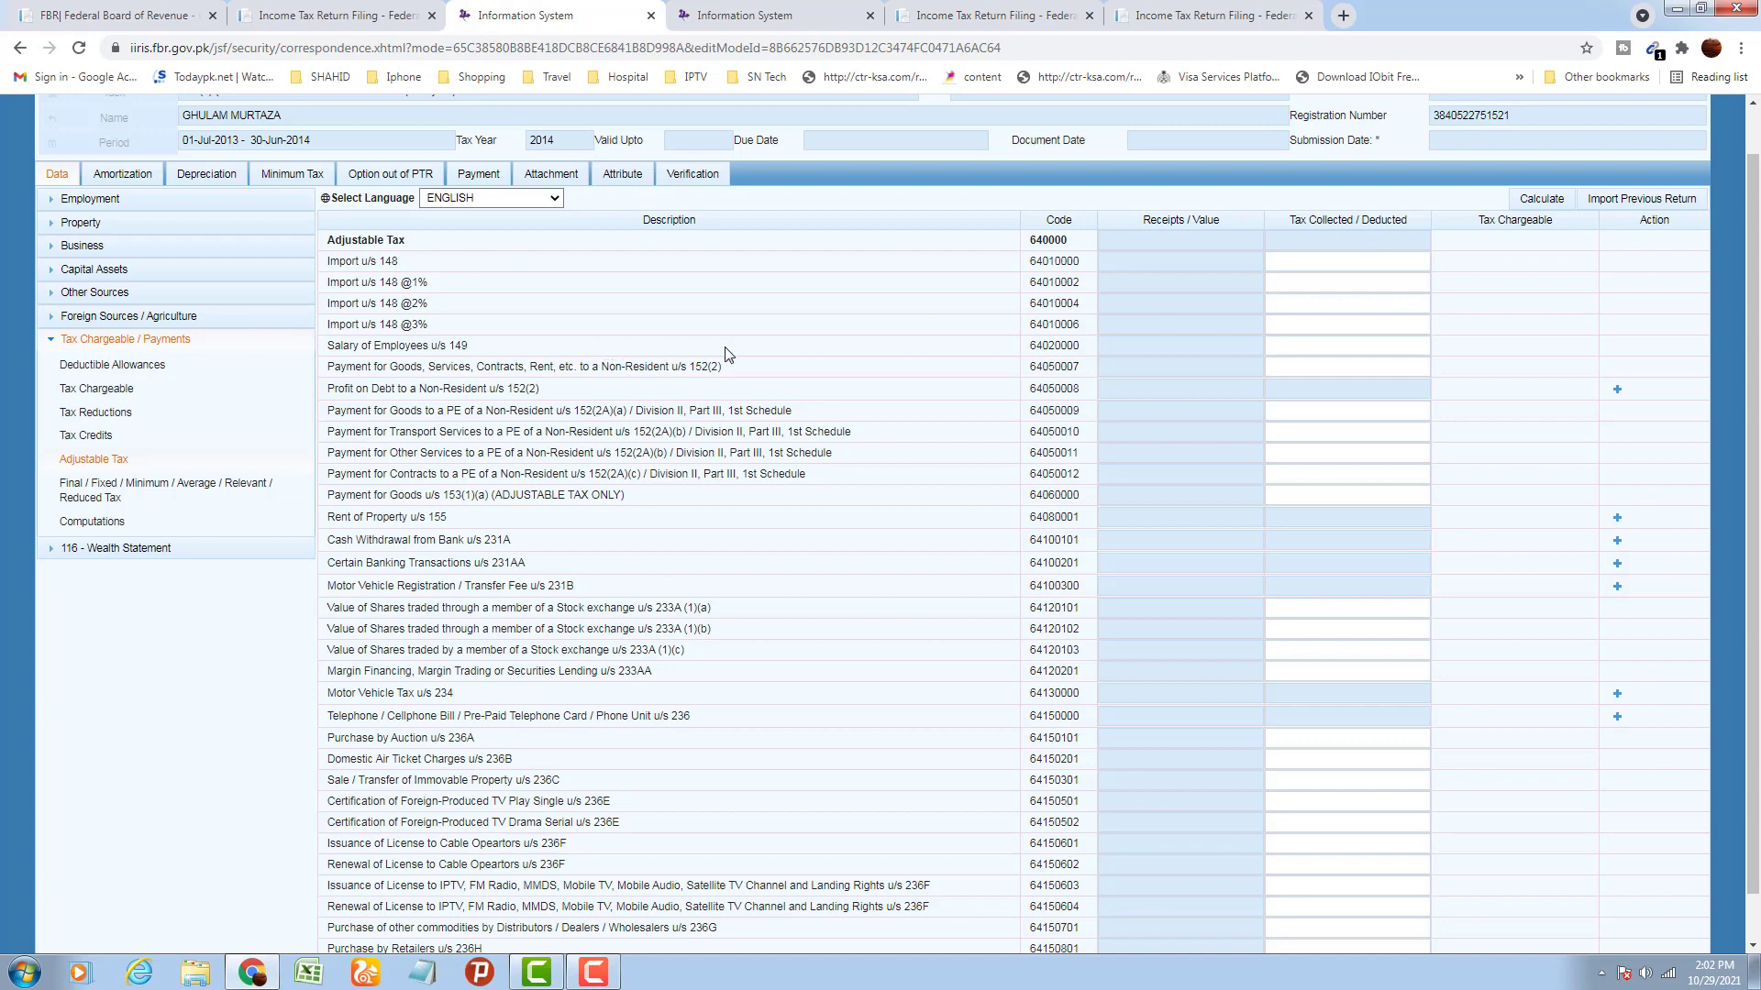
click(1354, 347)
click(1519, 332)
click(1527, 199)
click(1306, 548)
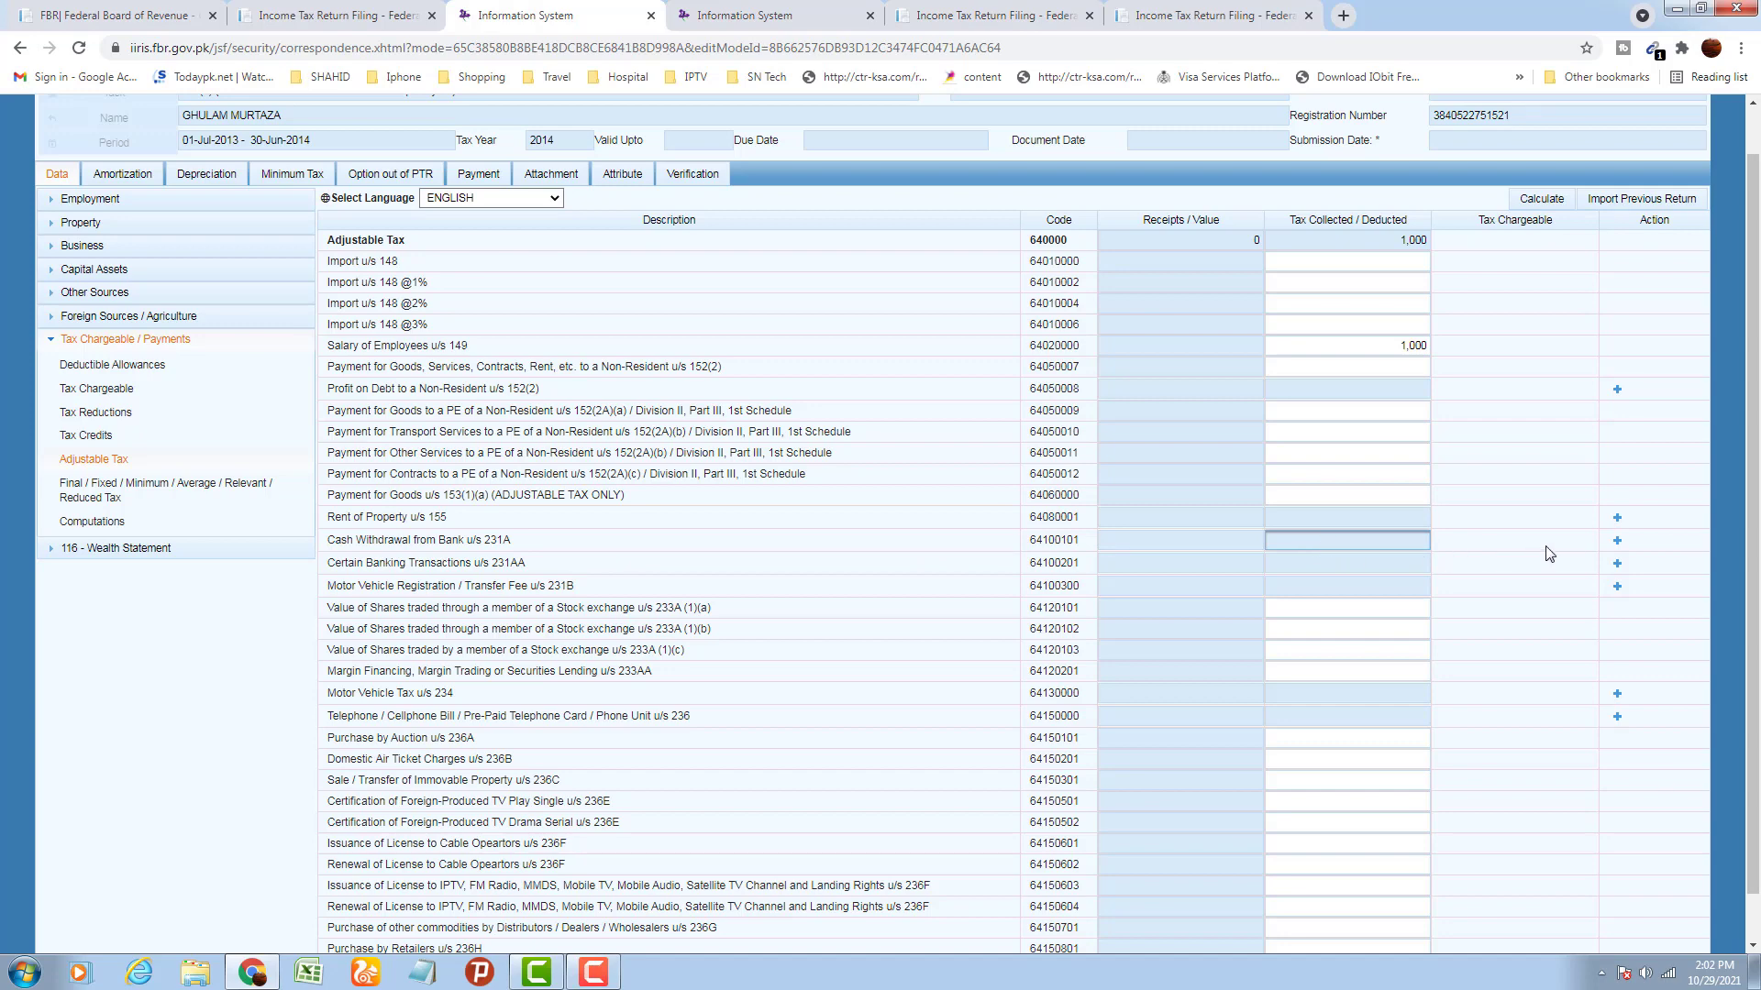
Add a 231A cash withdrawal detail row with reference 123 and description 'deta'
click(1617, 542)
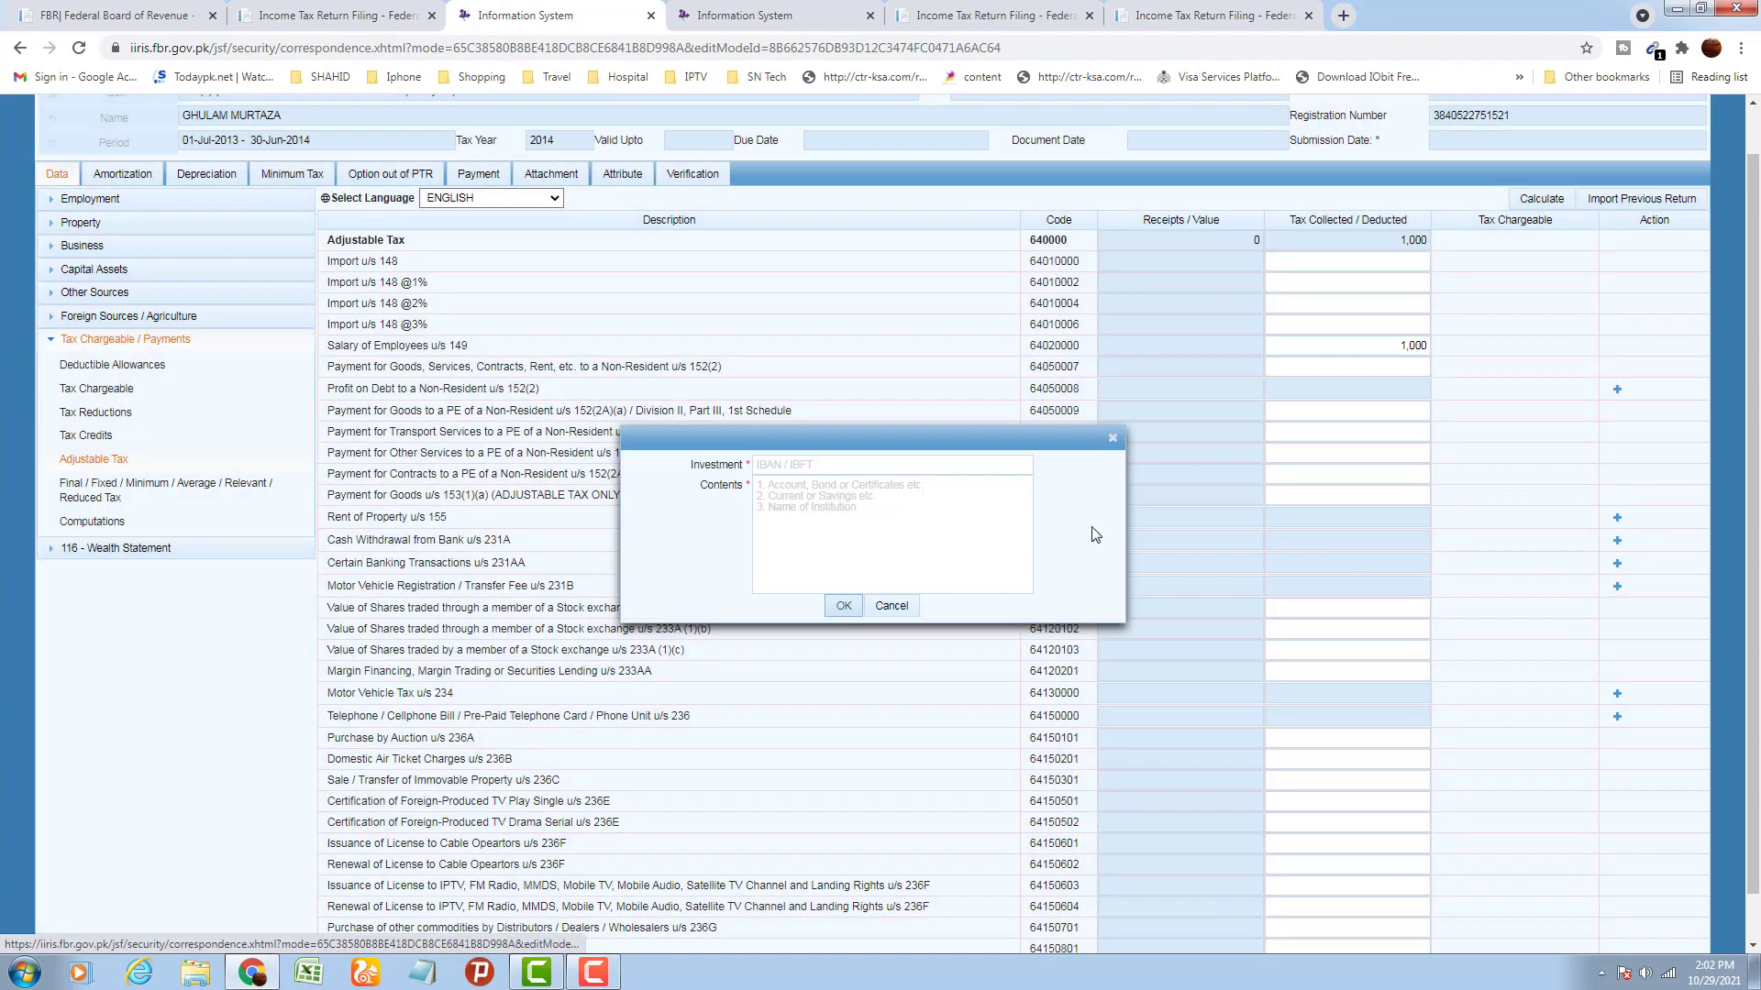
click(830, 464)
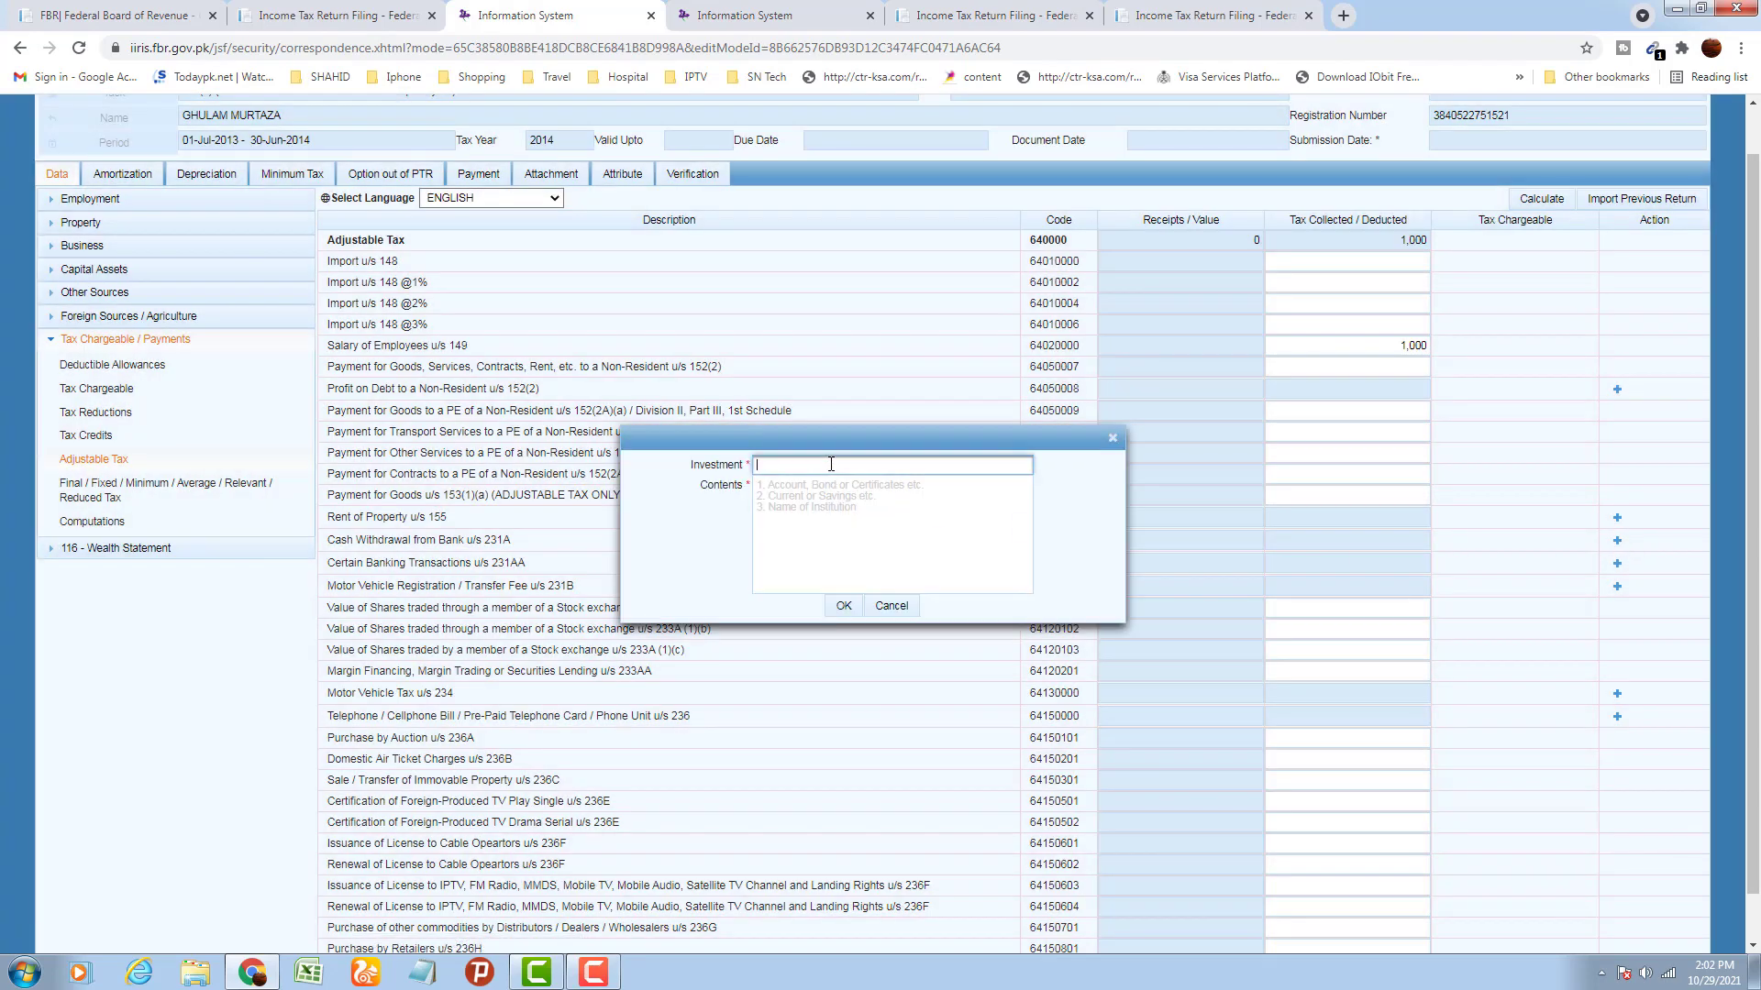
text(123)
click(831, 517)
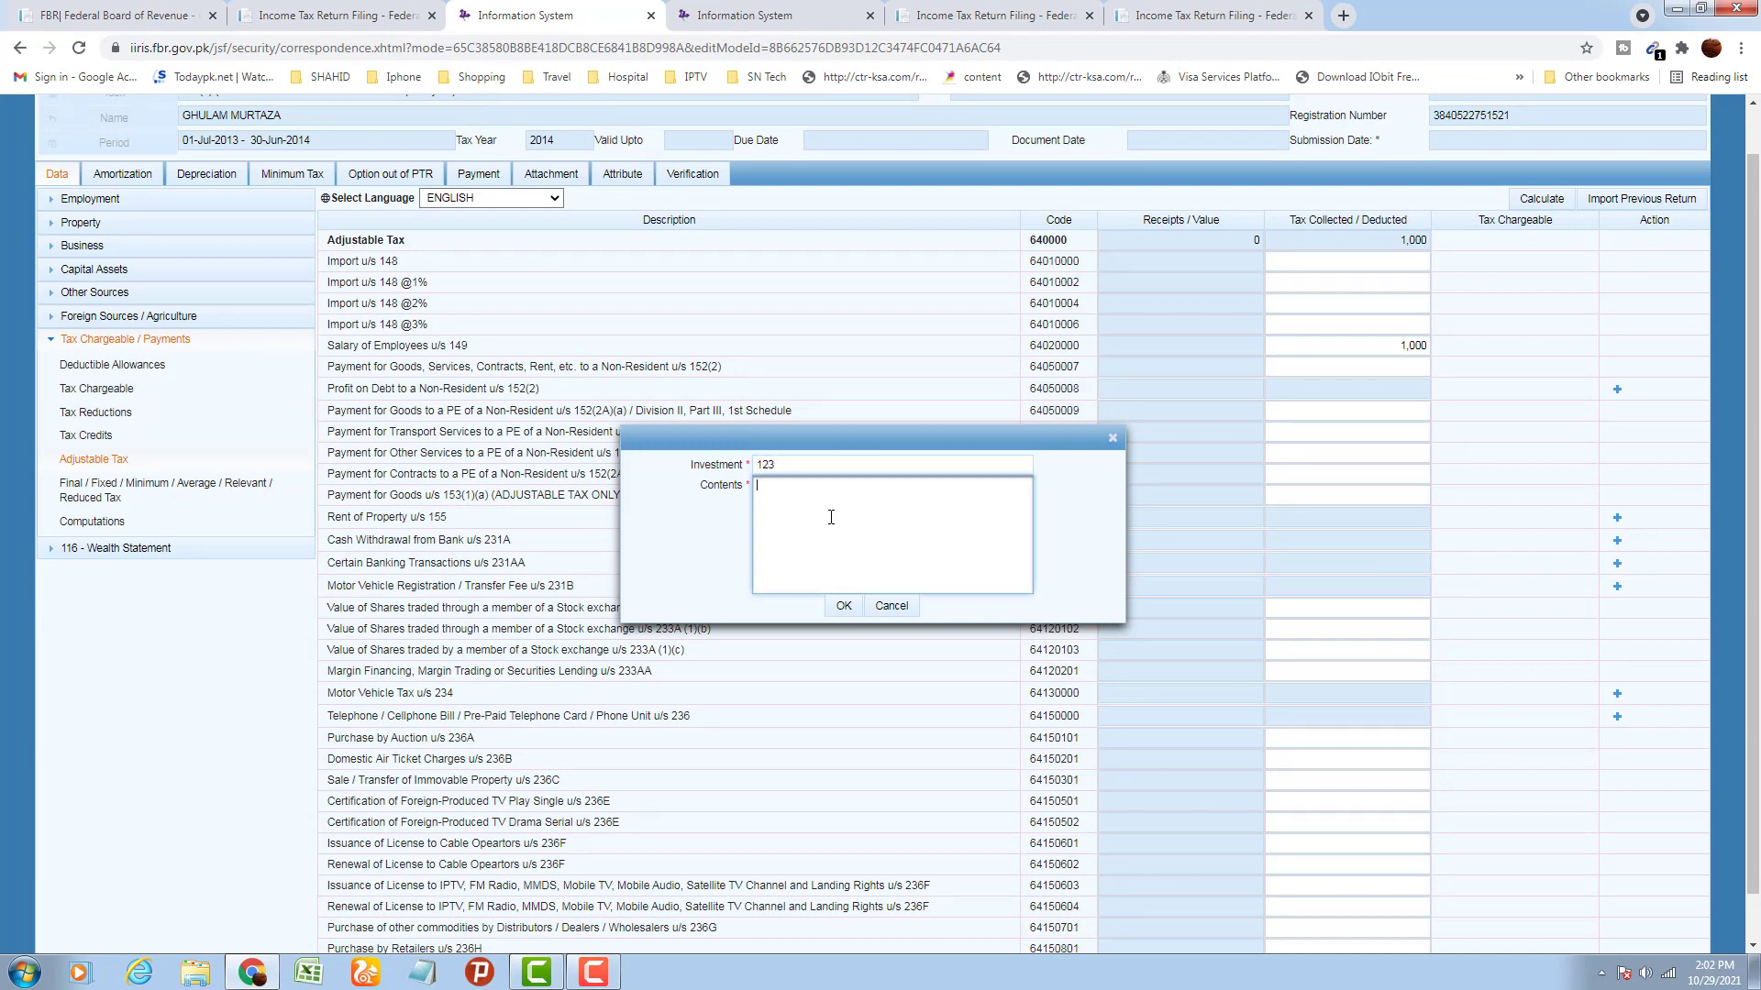
text(detail)
click(851, 606)
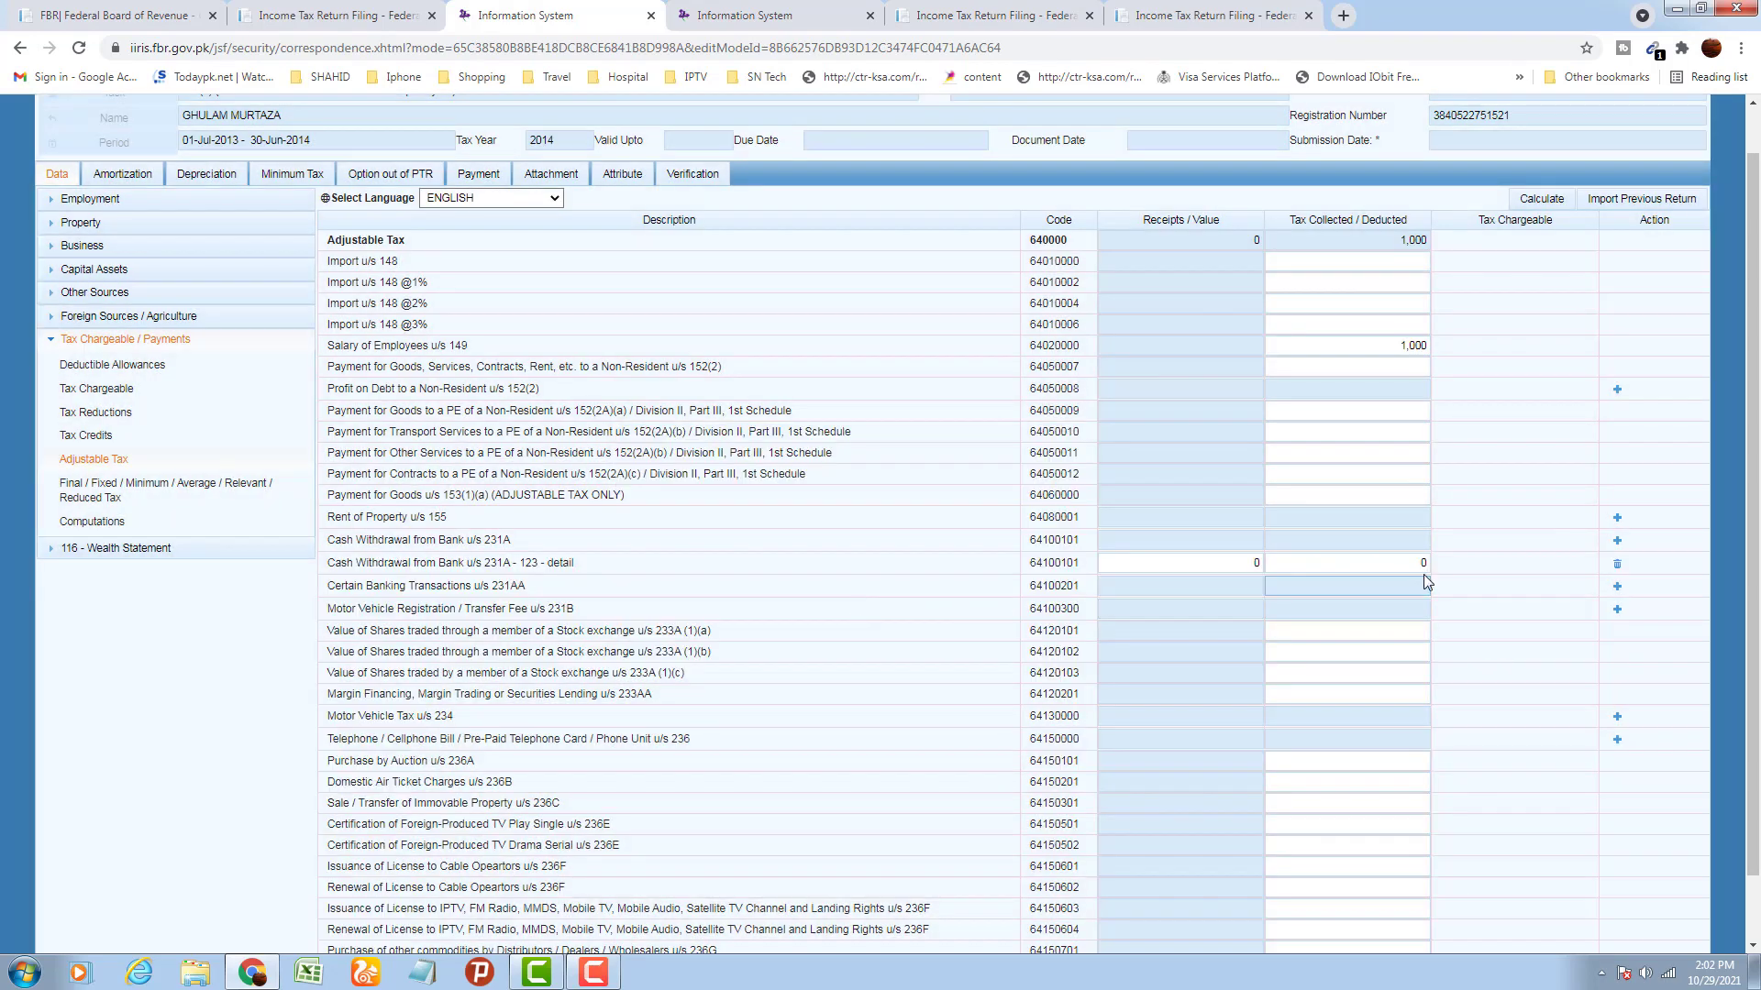
Enter 5,000 tax deducted on the 231A row and recalculate the adjustable tax to 6,000
click(1421, 563)
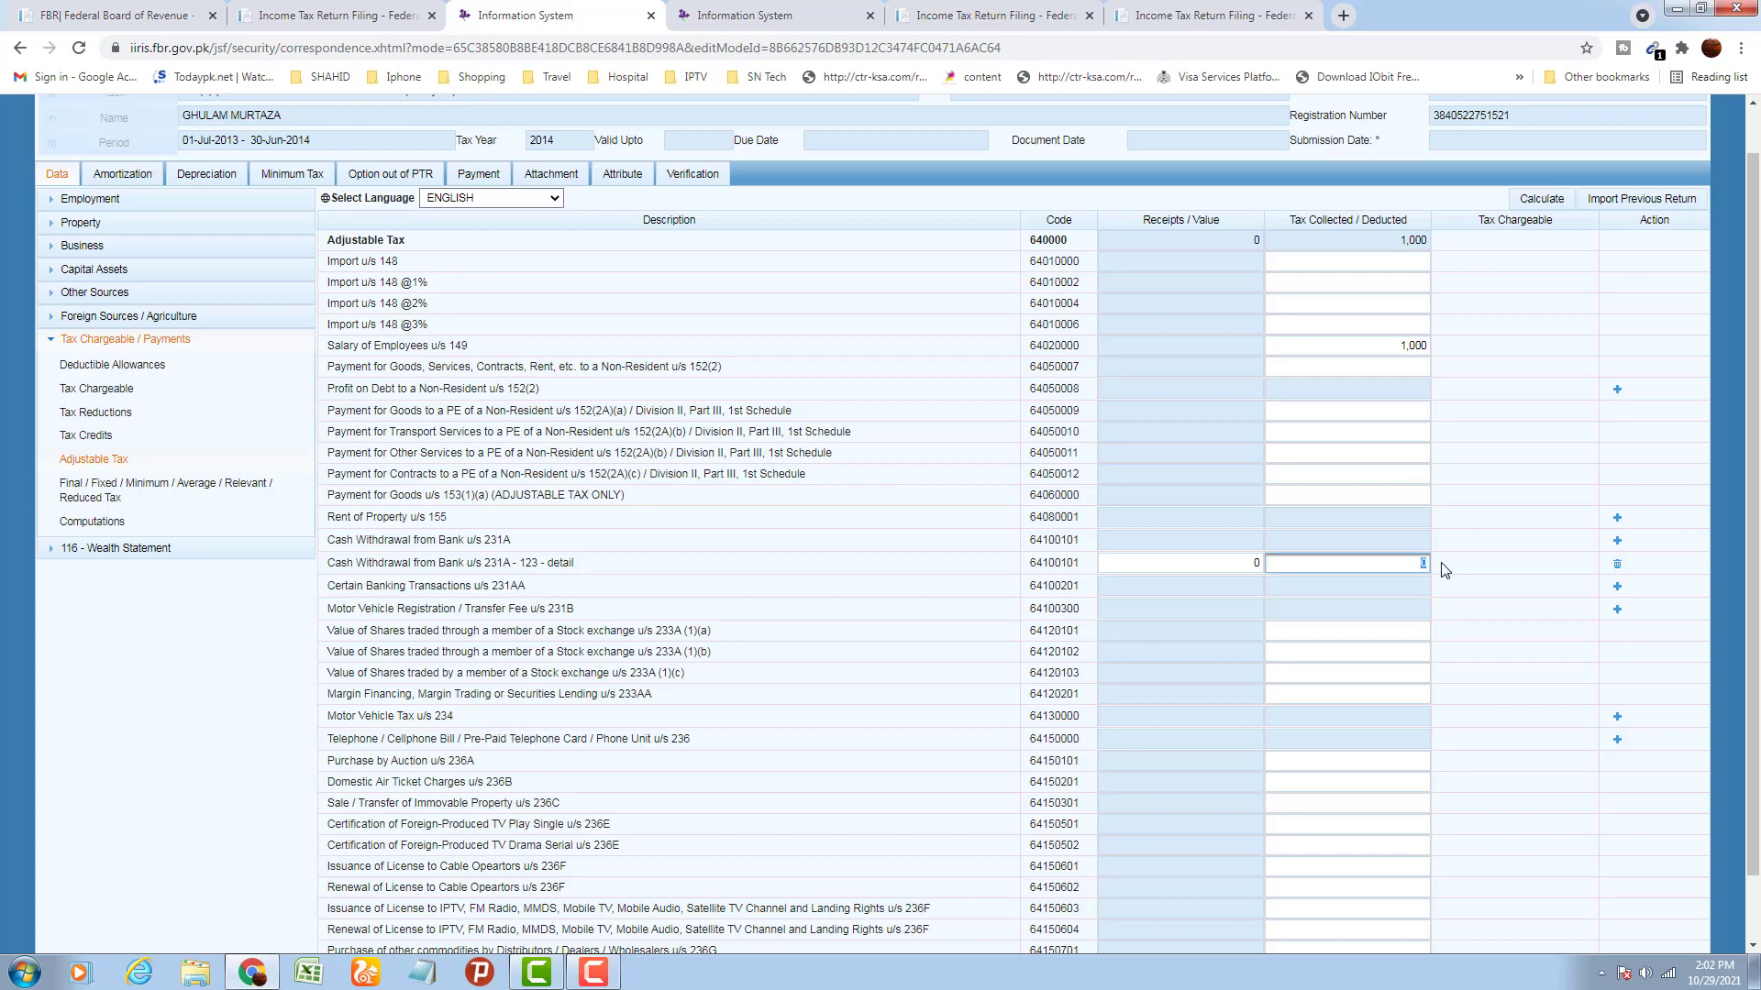
text(50000)
click(1472, 542)
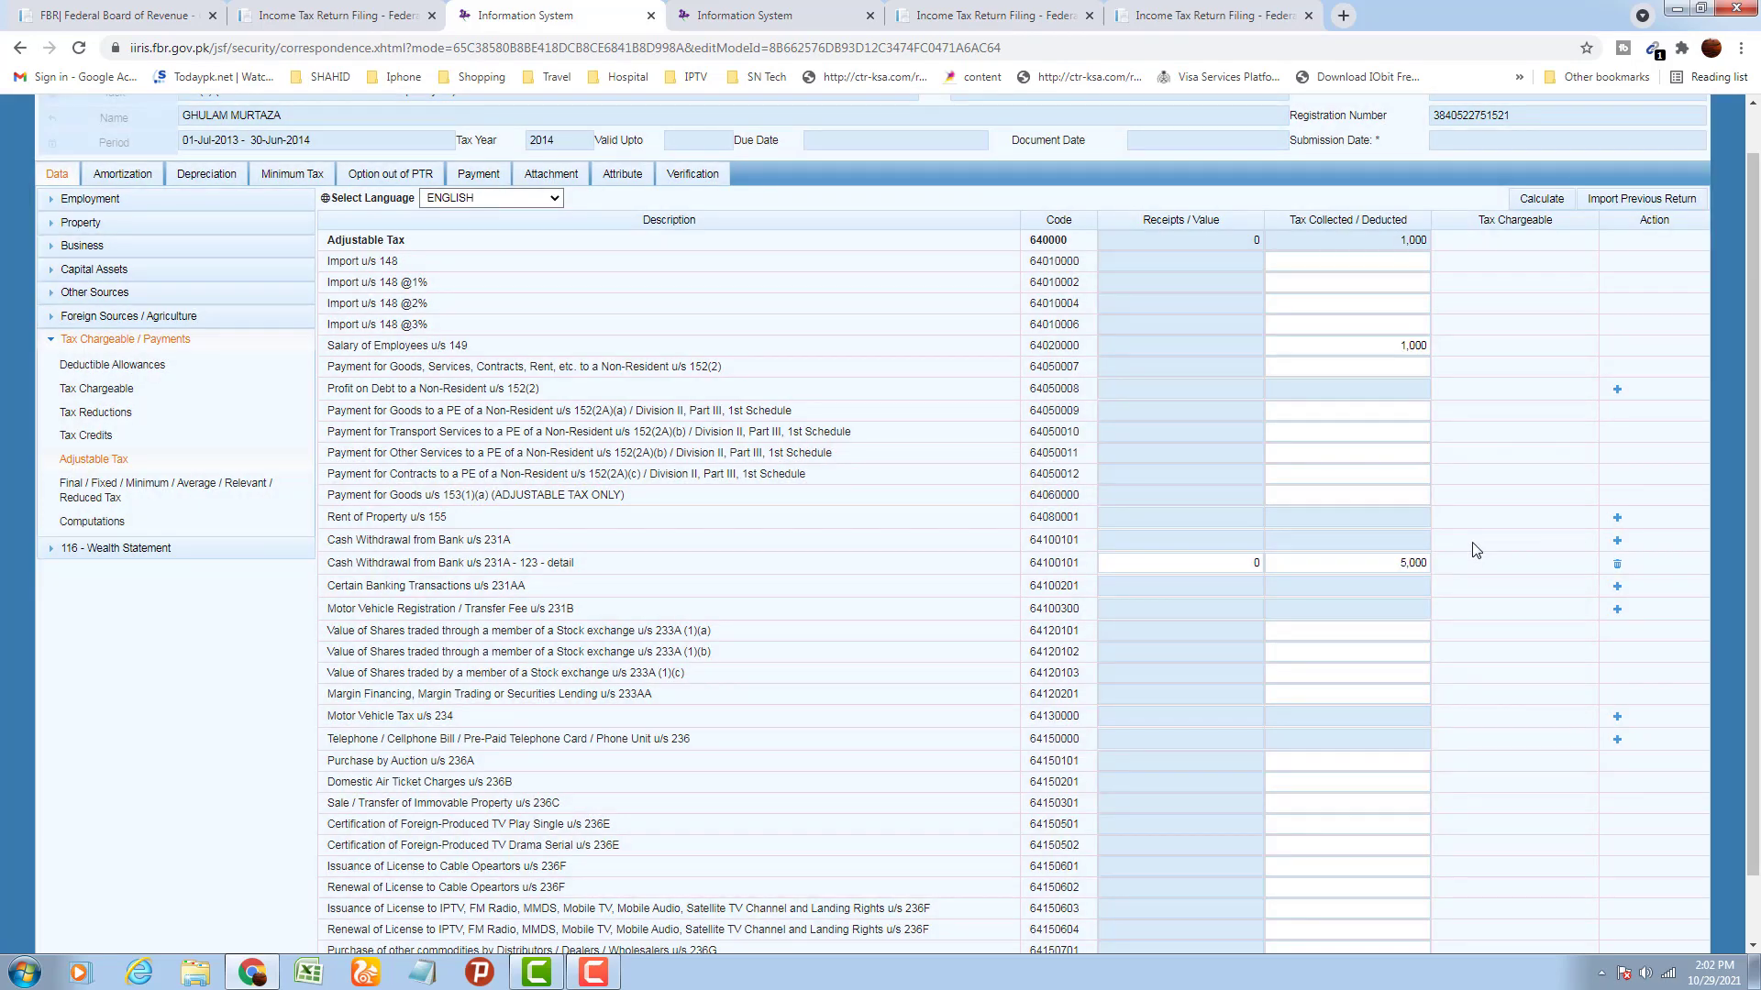
click(1536, 200)
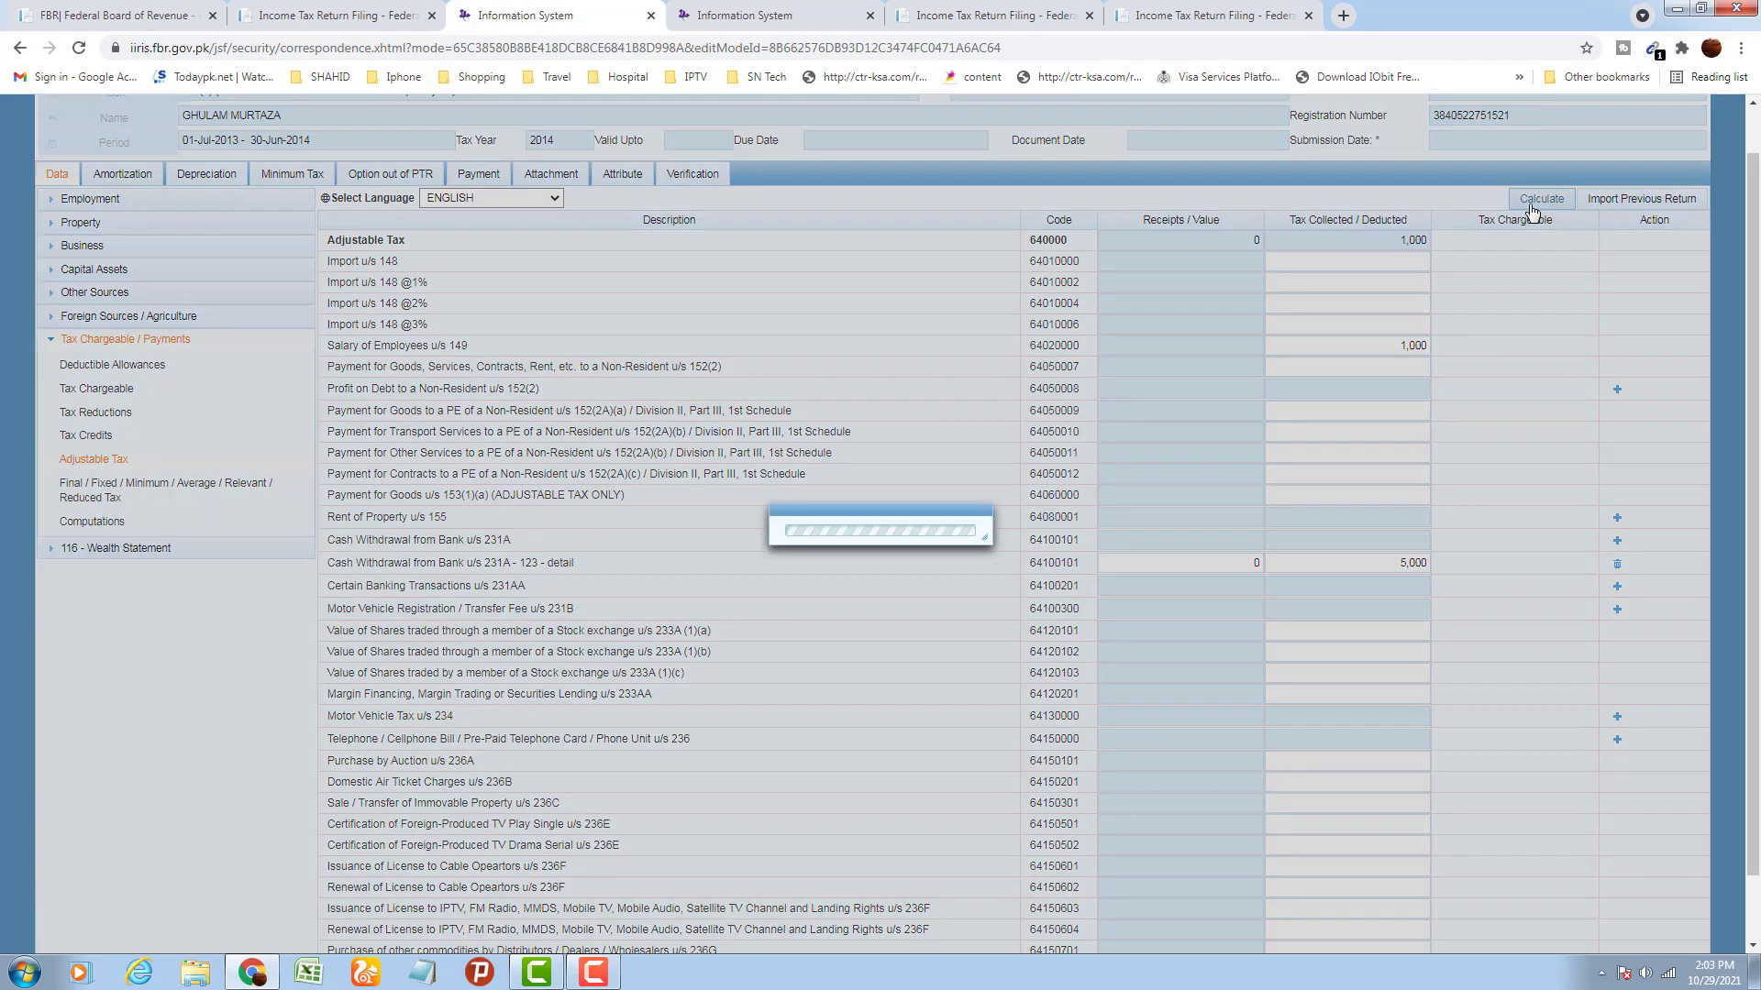
click(1531, 209)
scroll(1468, 454, down, 1)
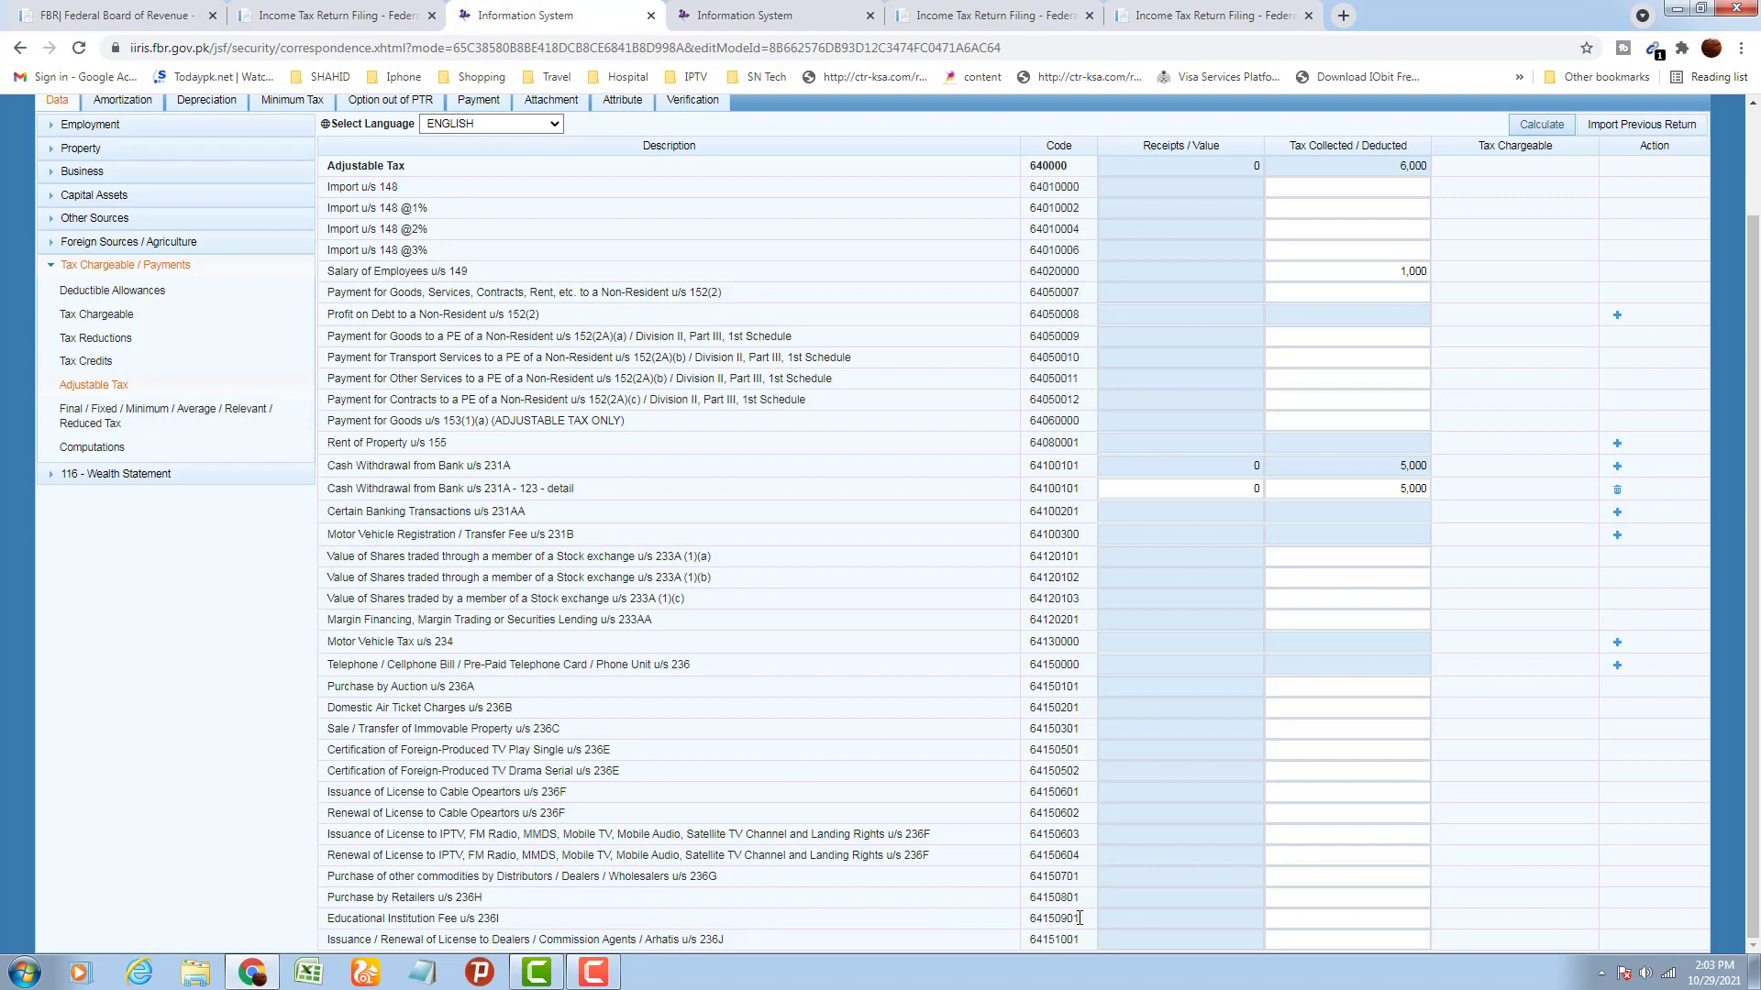
Enter 5,000 tax collected on Educational Institution Fee u/s 236I and recalculate the total to 11,000
click(1337, 920)
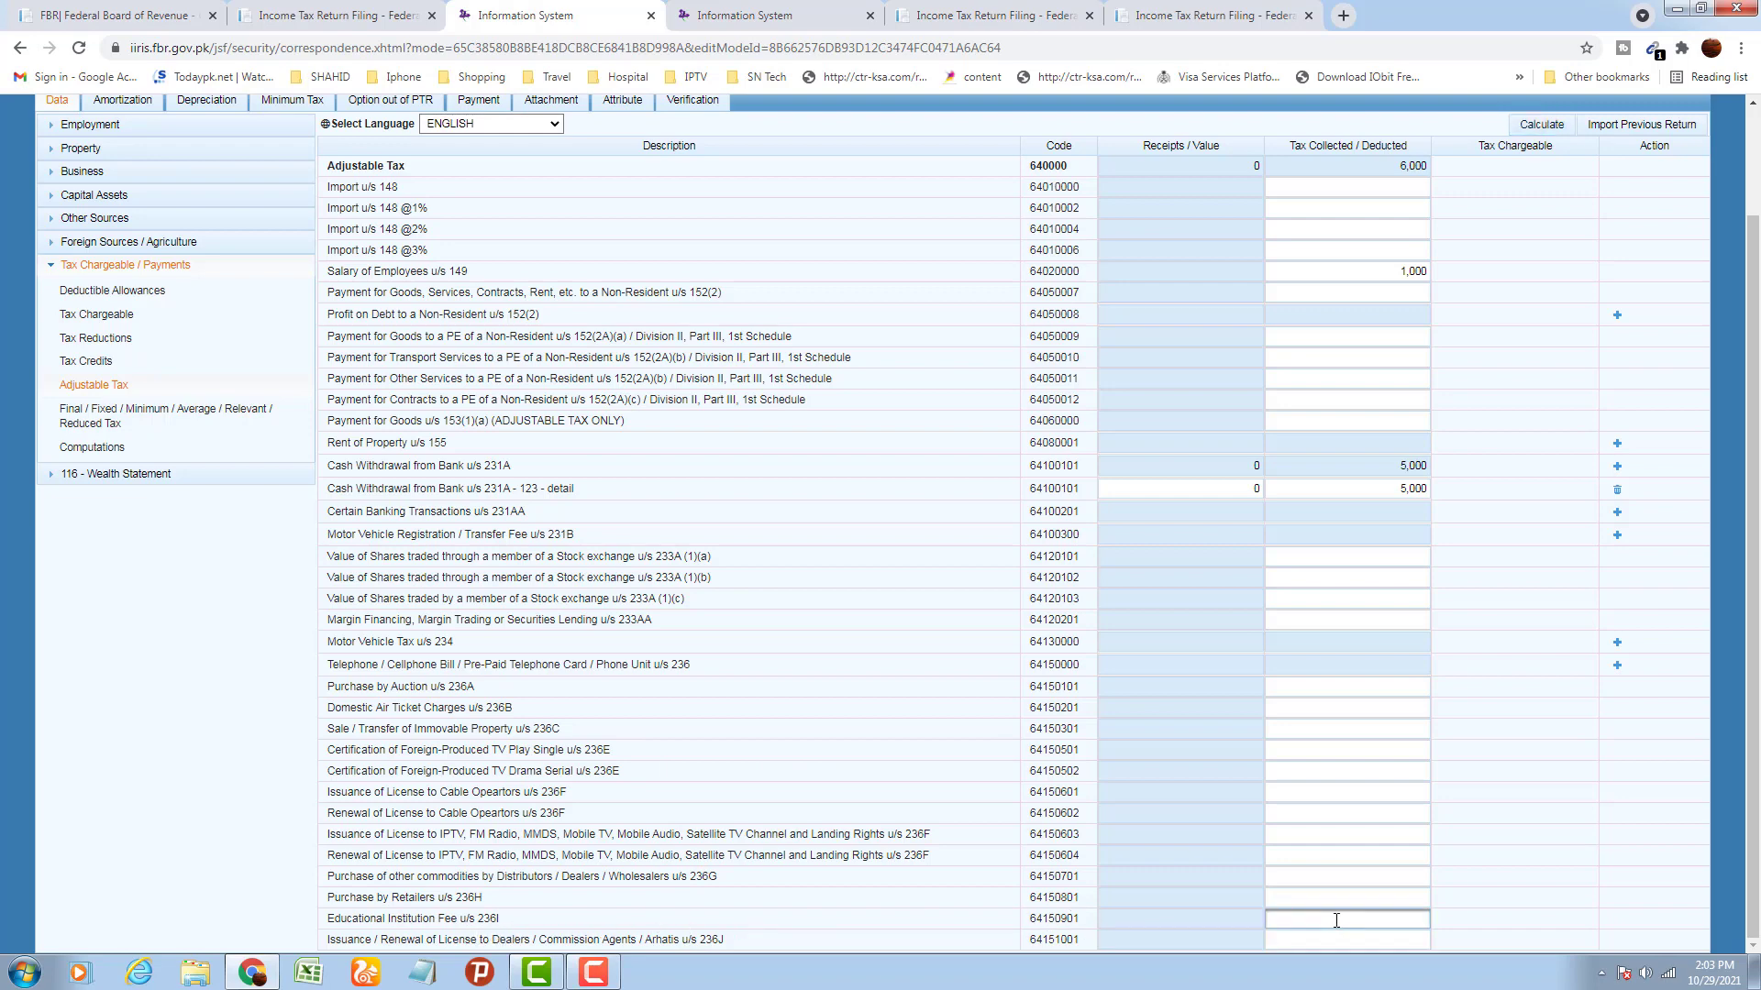
text(50000)
click(1520, 845)
click(1534, 134)
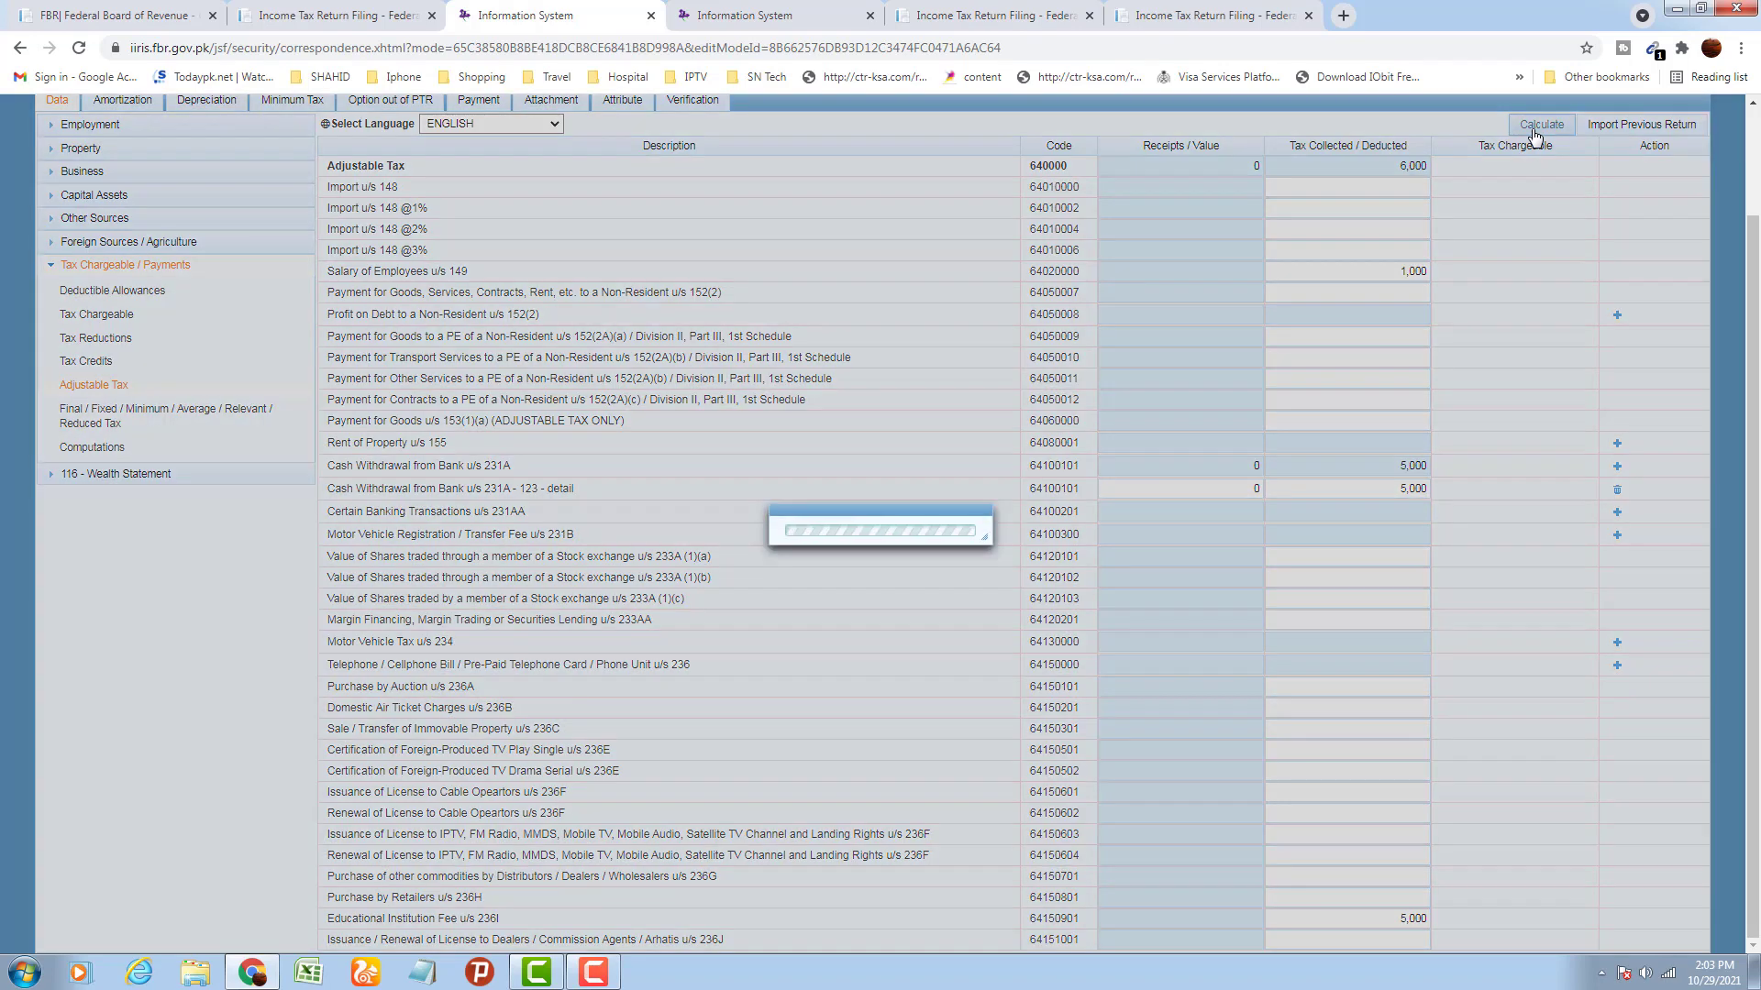
scroll(1513, 350, up, 1)
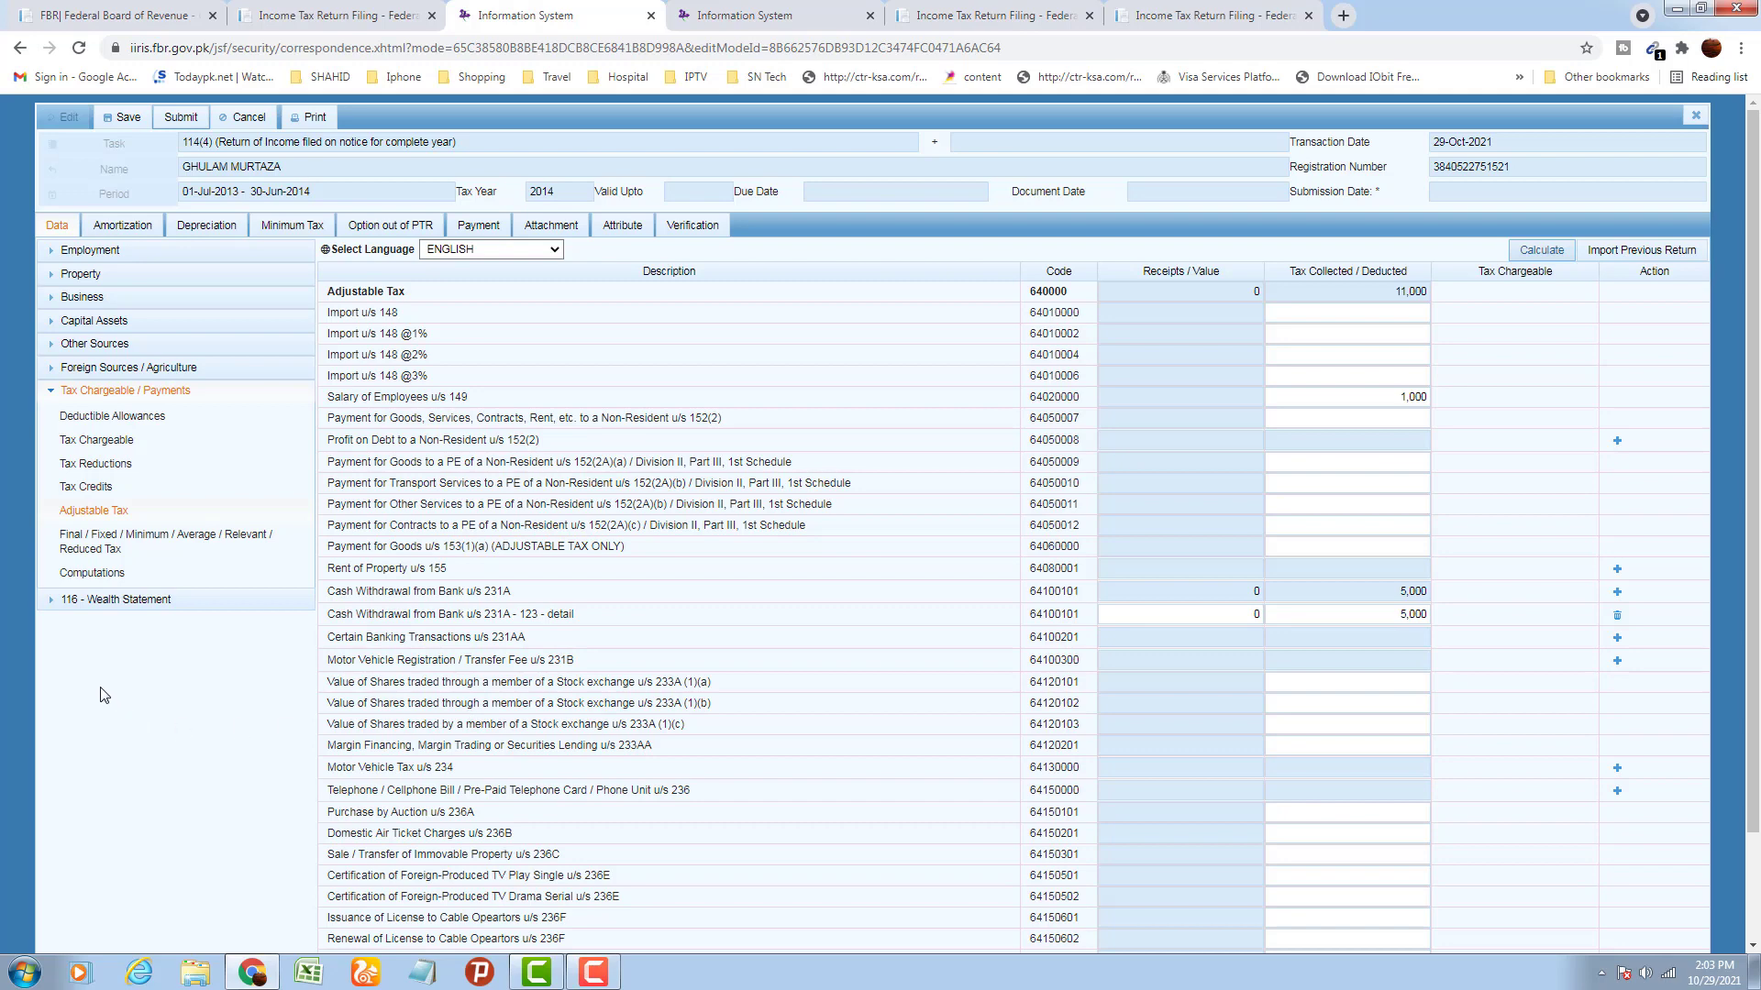
Review Computations: withholding tax 11,000 against tax chargeable 6,182 on income 523,640
click(102, 584)
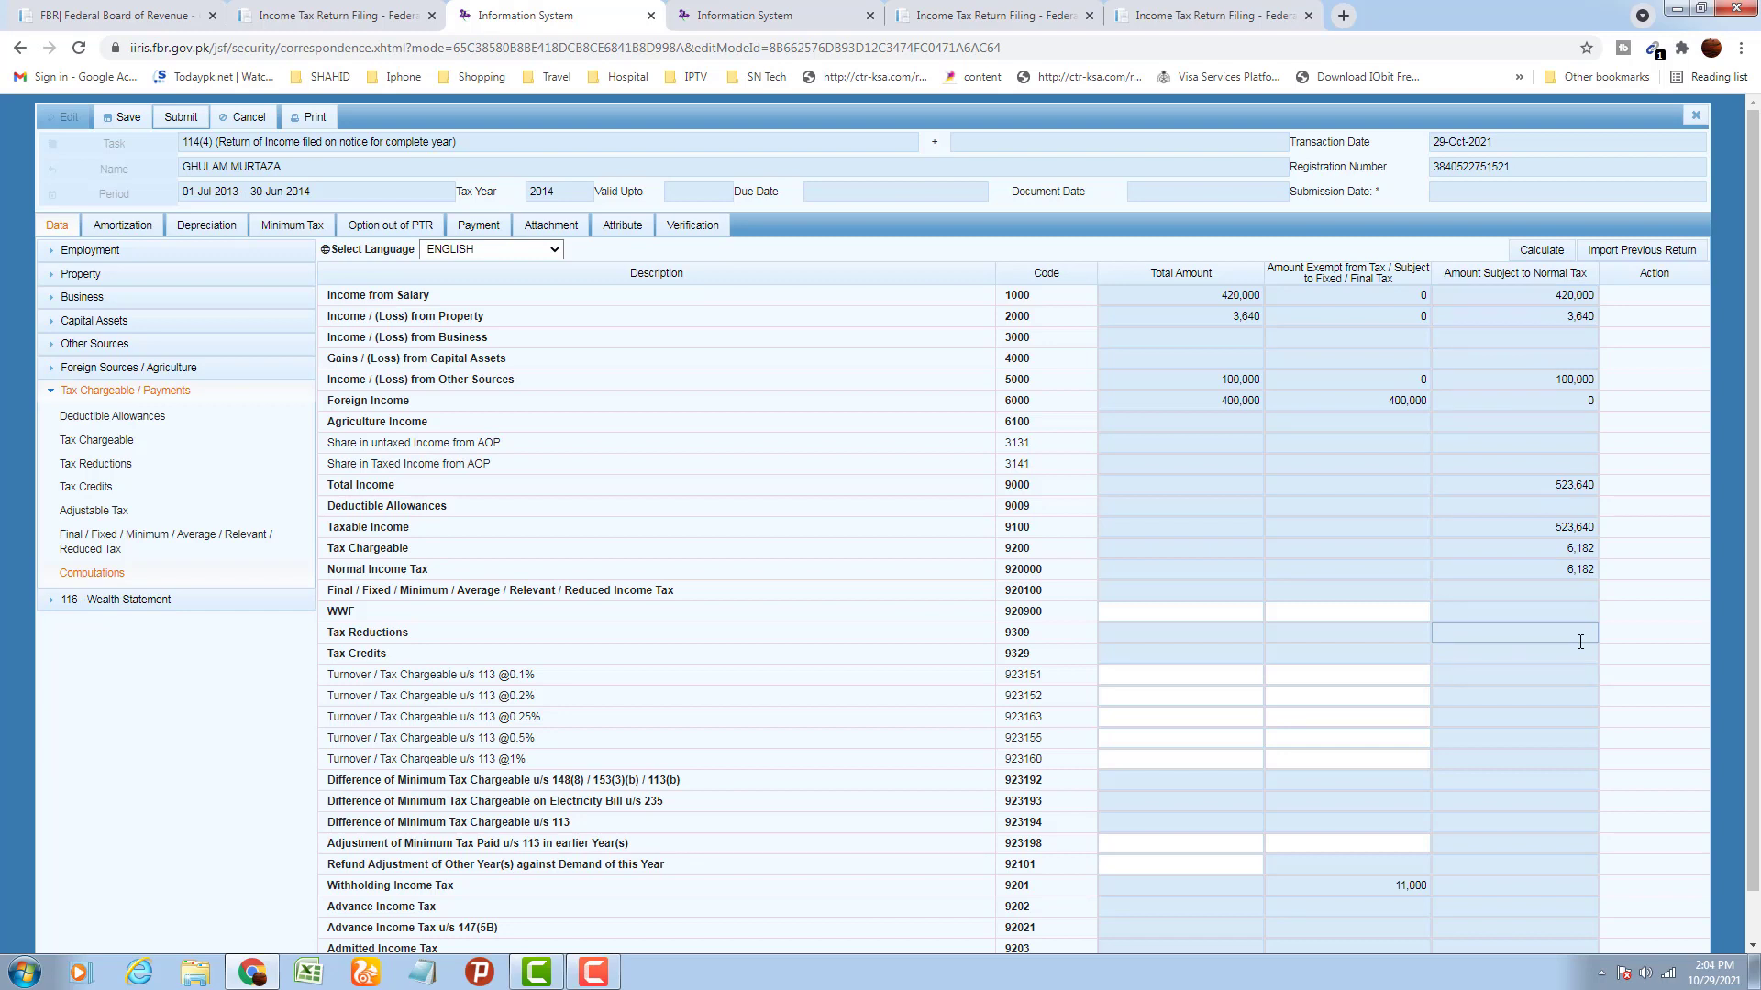
scroll(1581, 642, down, 1)
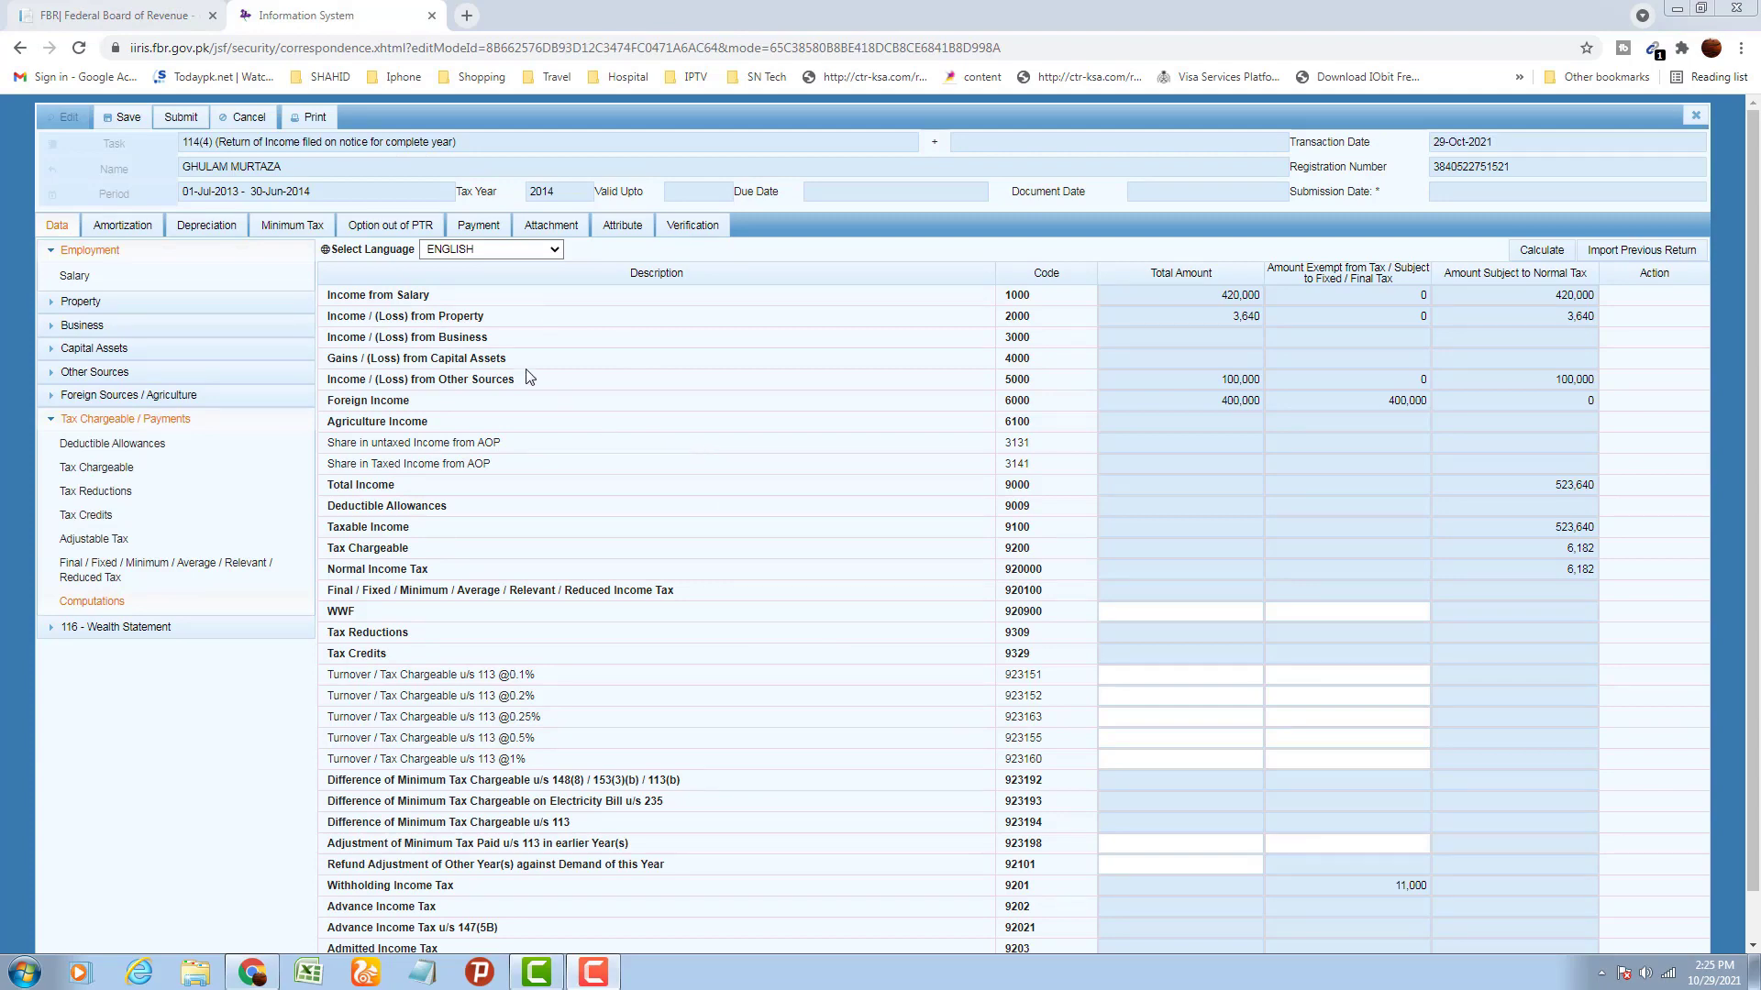
Print the return to a three-page declaration PDF, review it, and return to IRIS
click(317, 121)
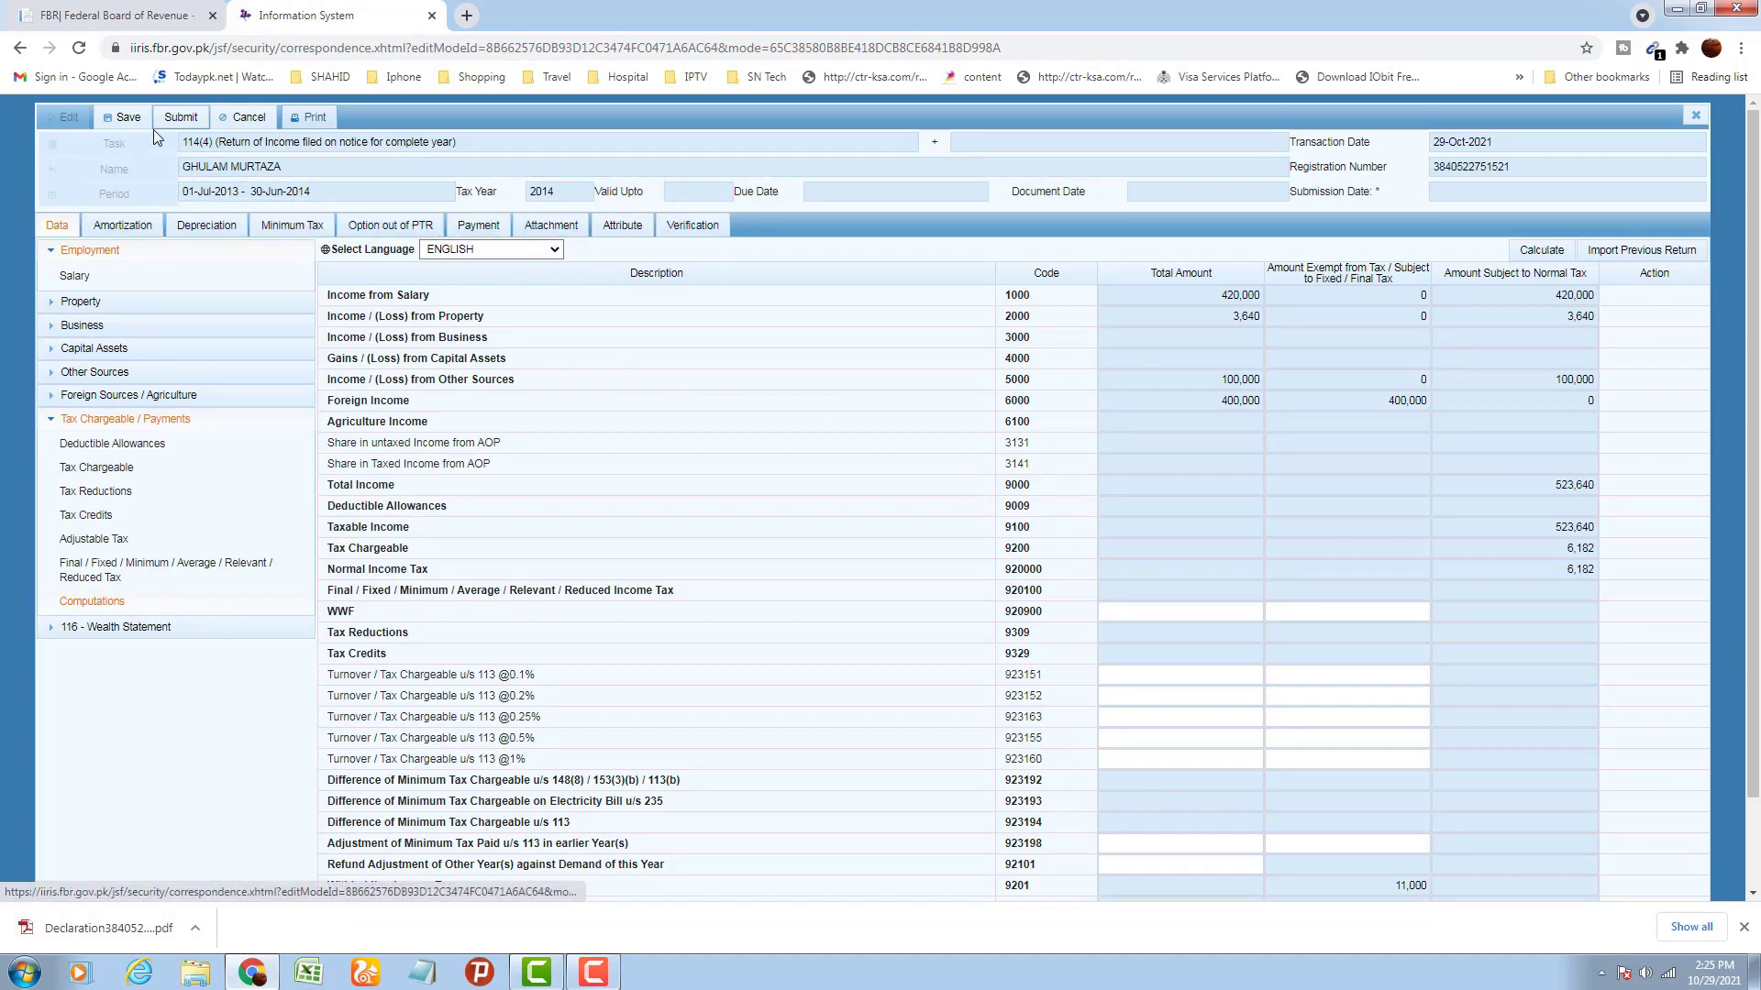
click(103, 926)
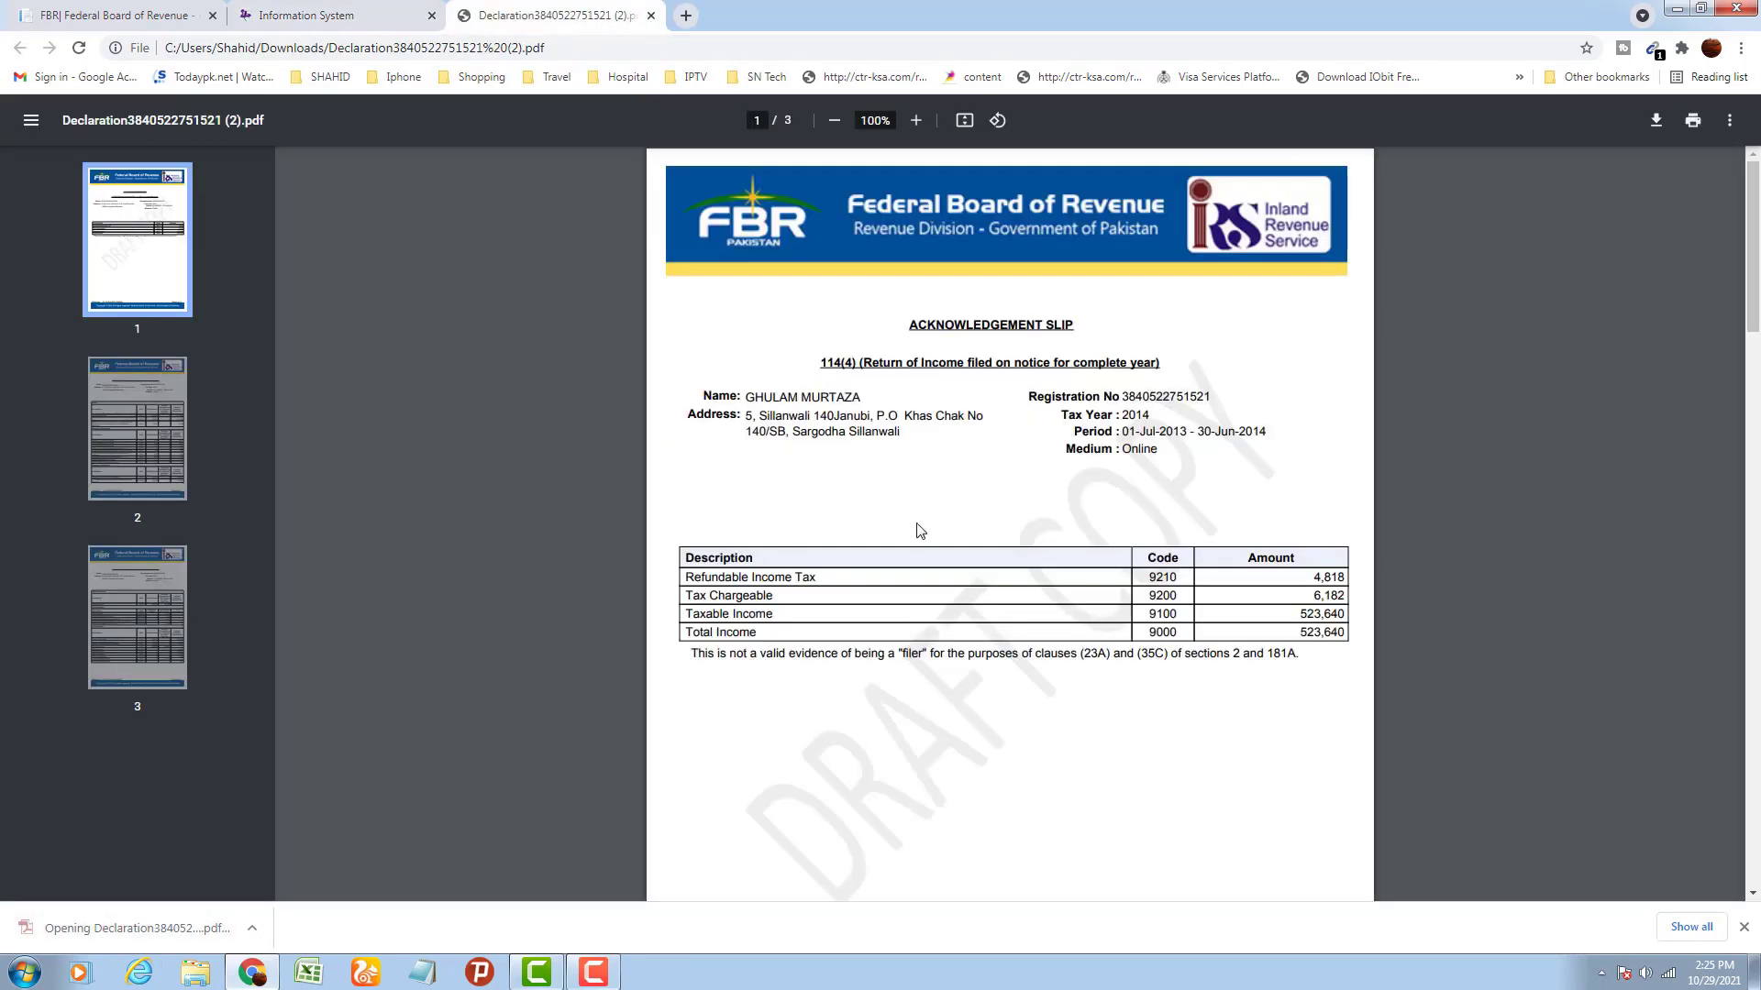
scroll(920, 530, down, 8)
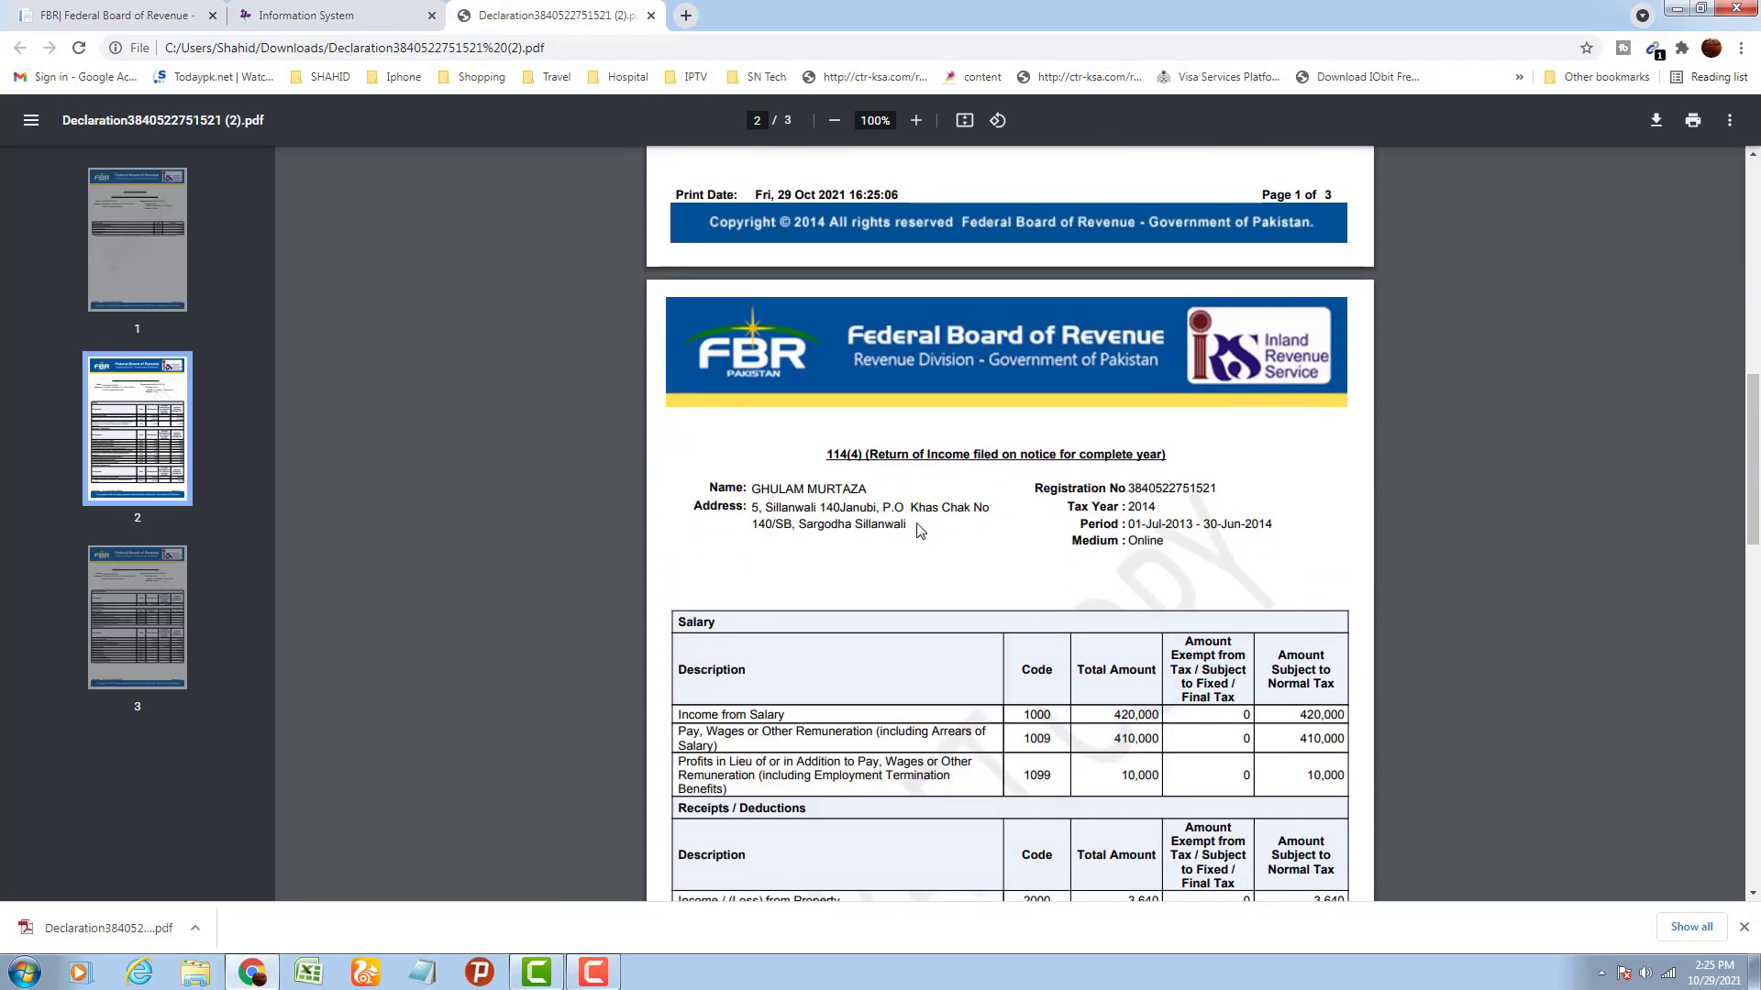
scroll(920, 530, down, 10)
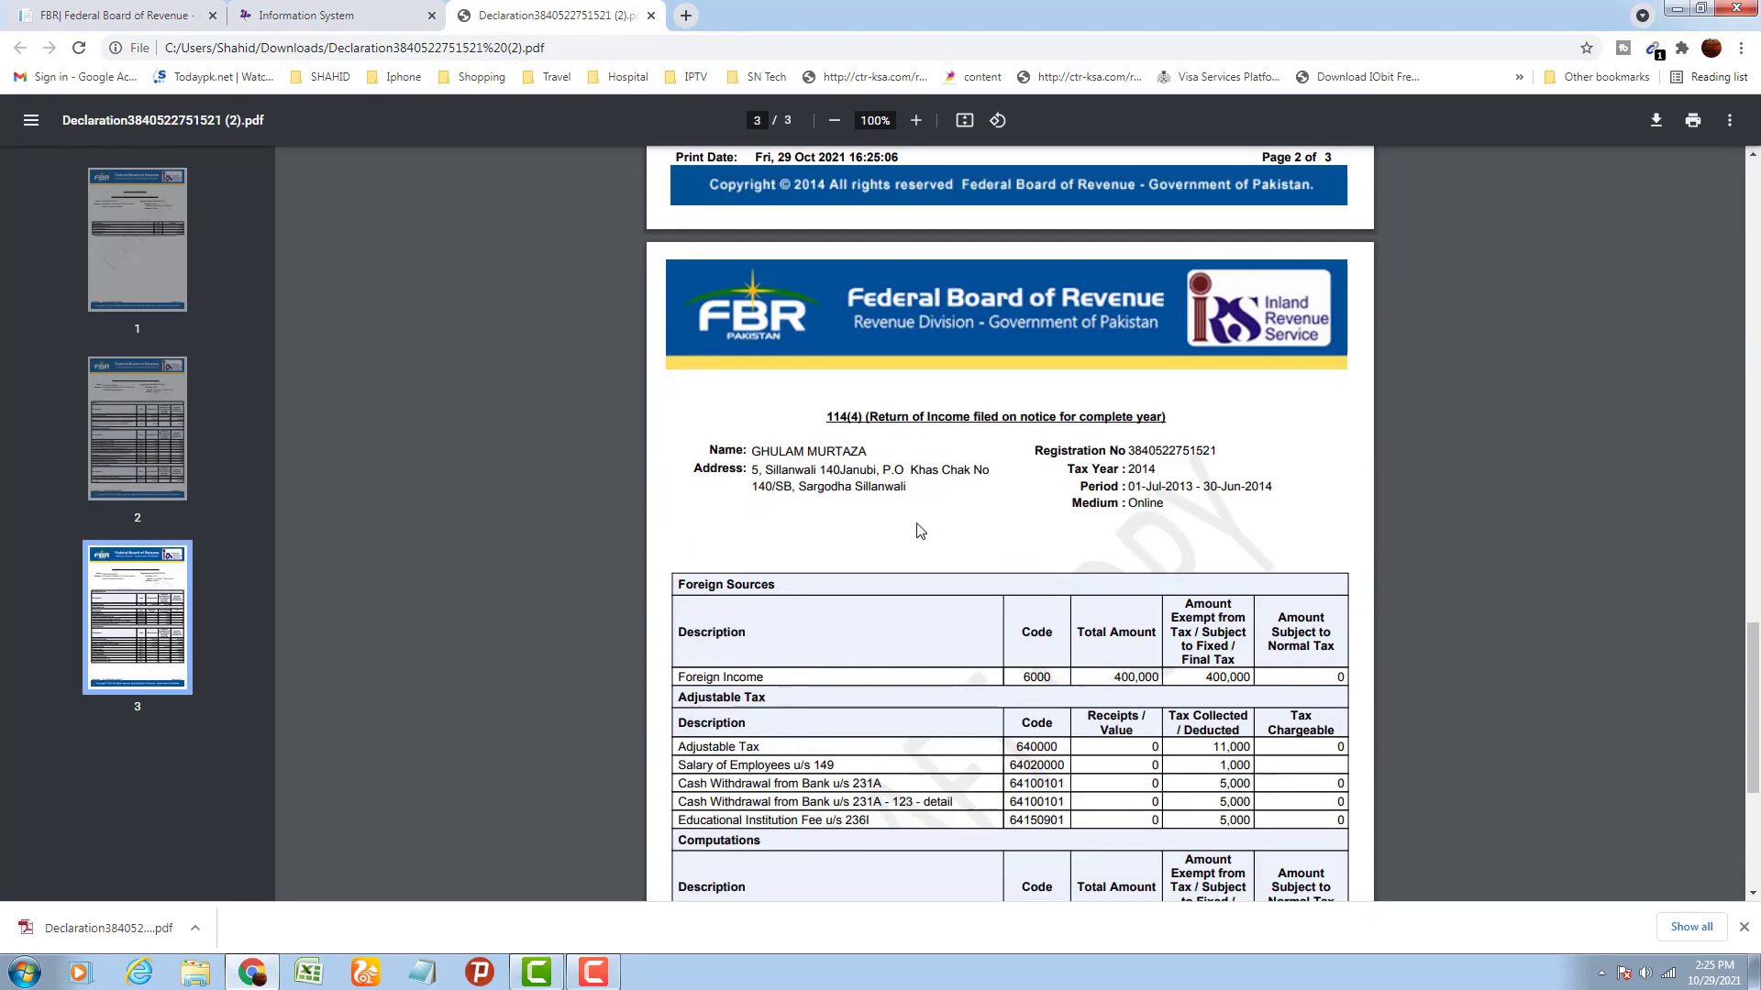
scroll(920, 530, down, 3)
scroll(919, 530, down, 2)
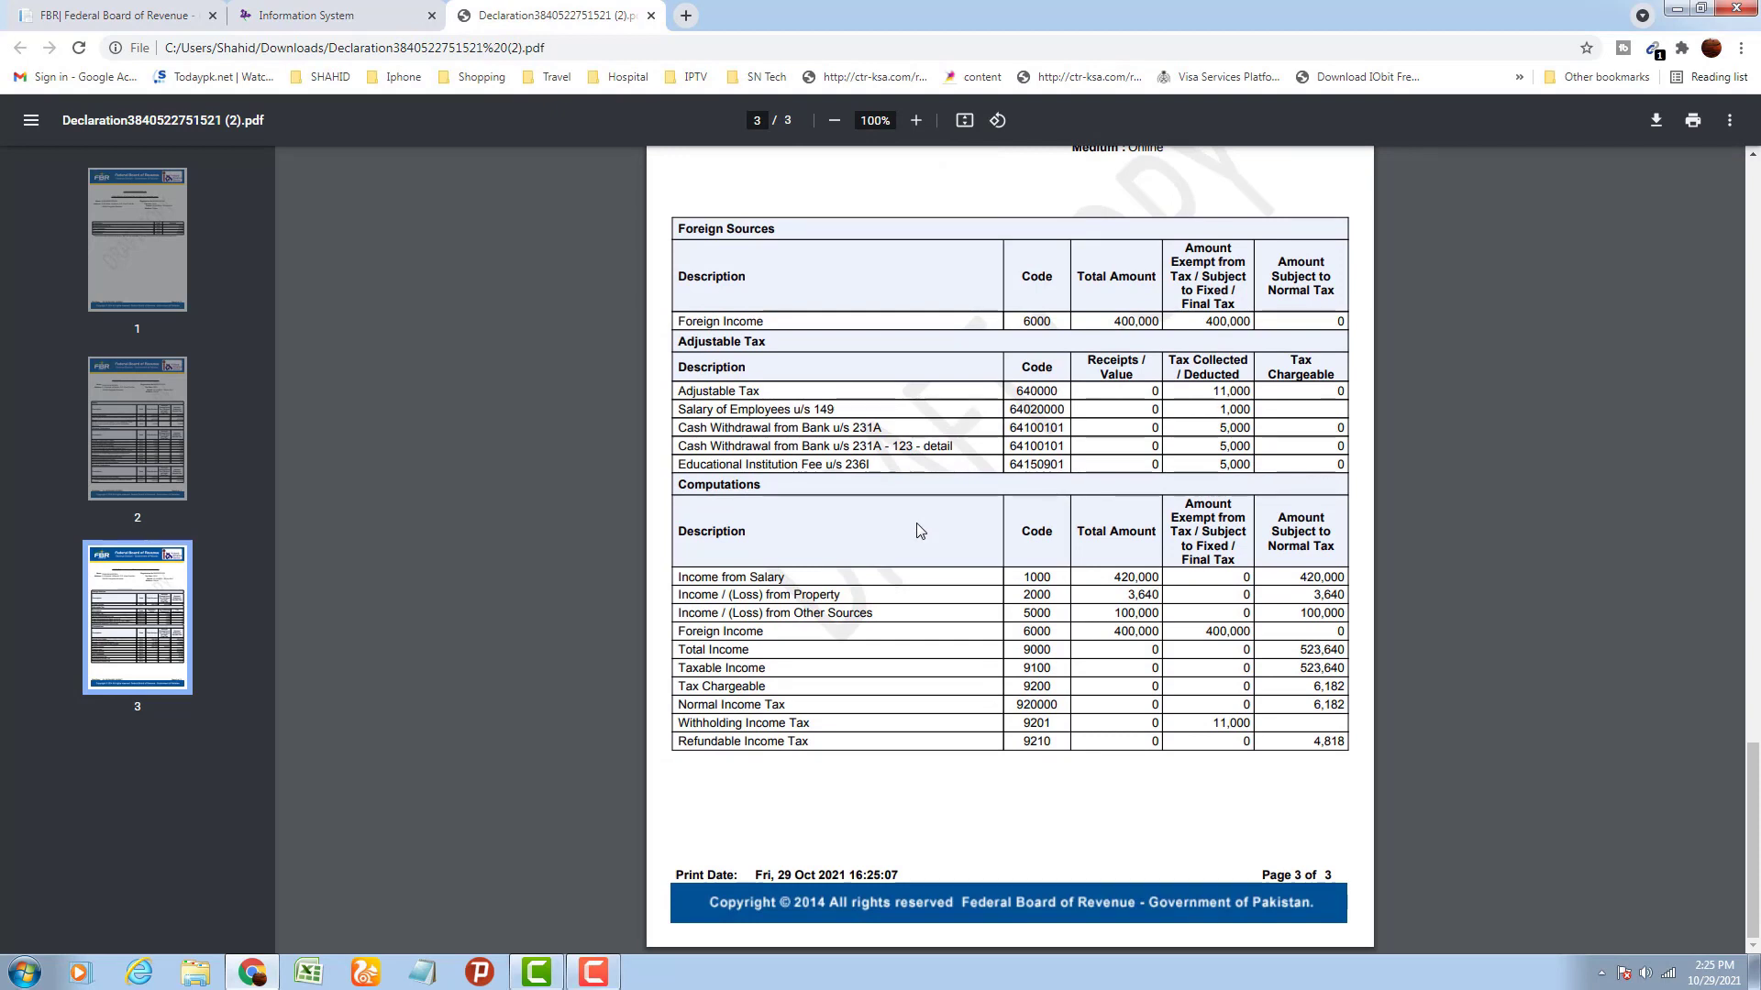
click(312, 25)
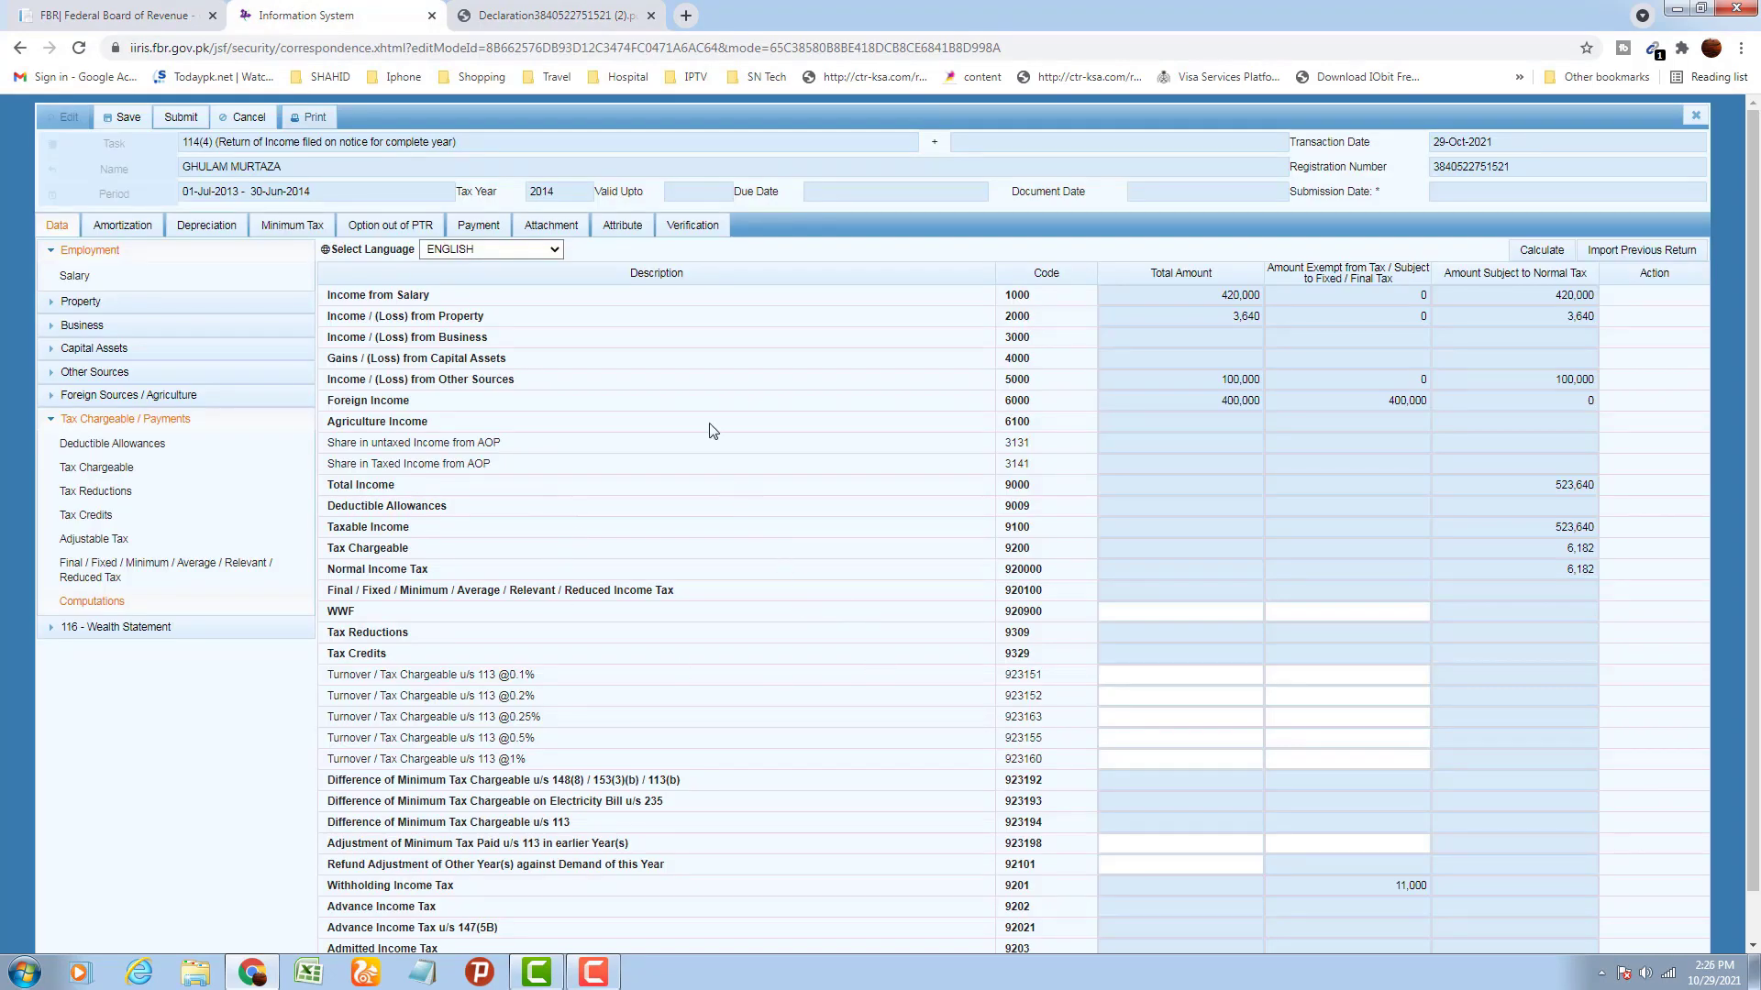
Save the 2014 return, verify its PIN, and close the return form
click(136, 121)
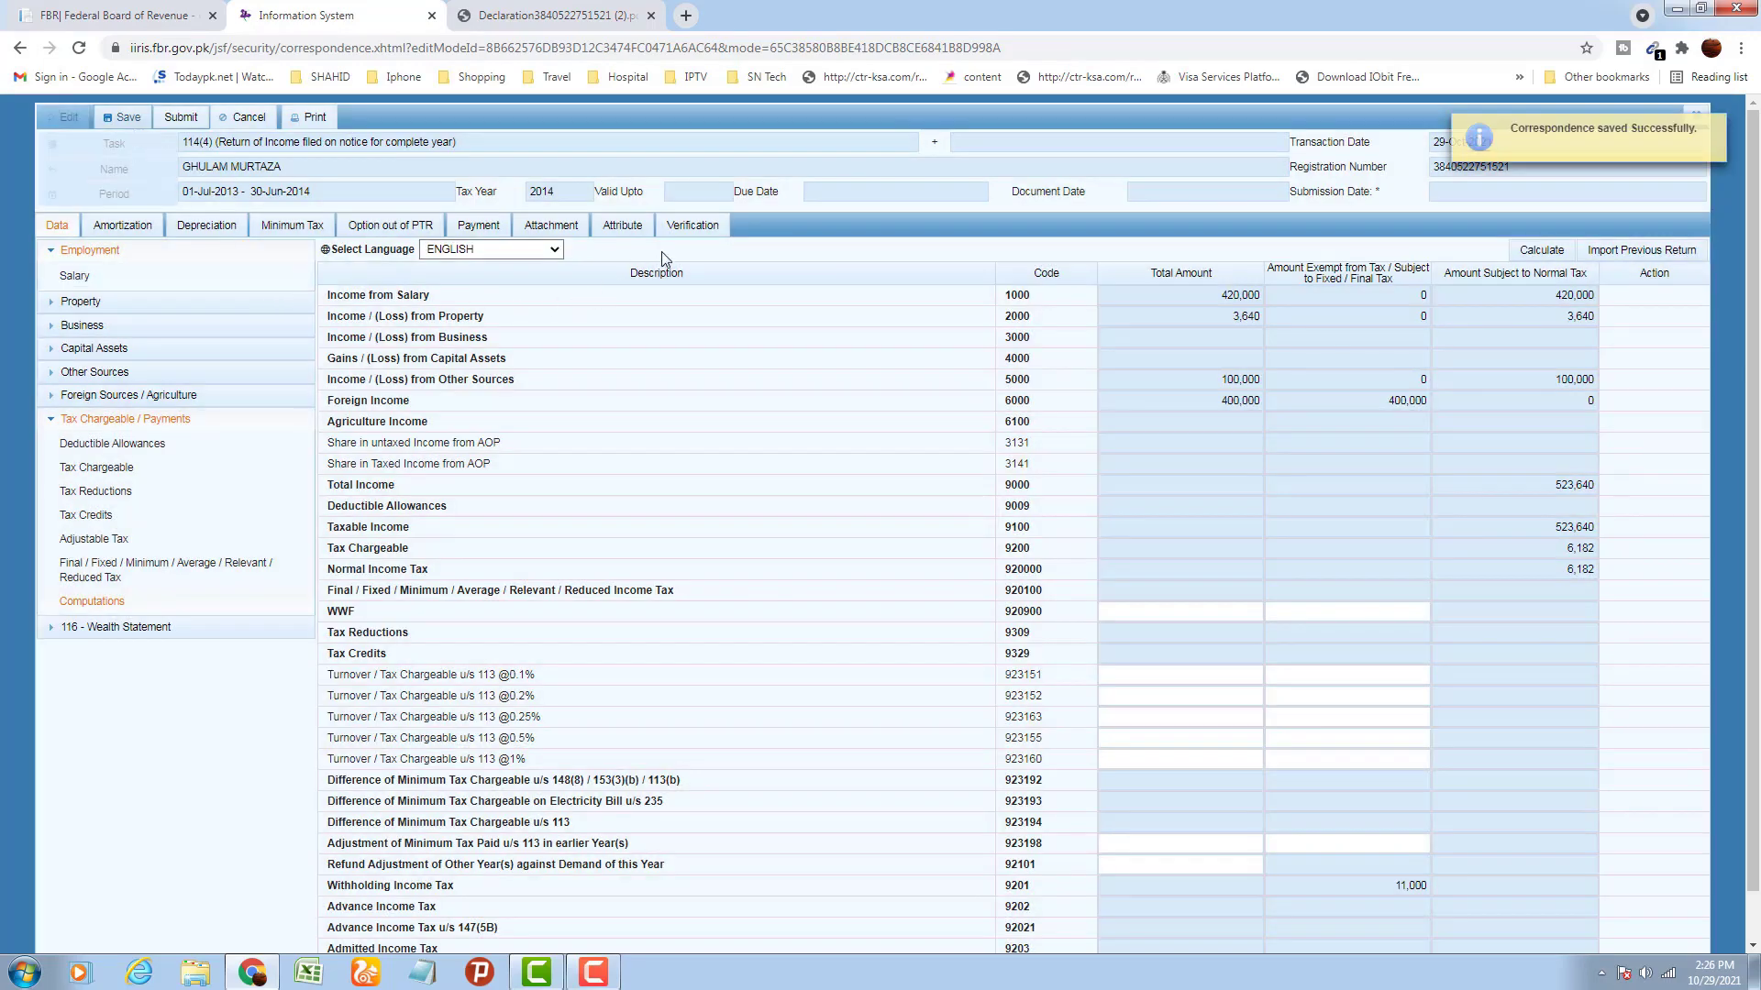
click(691, 234)
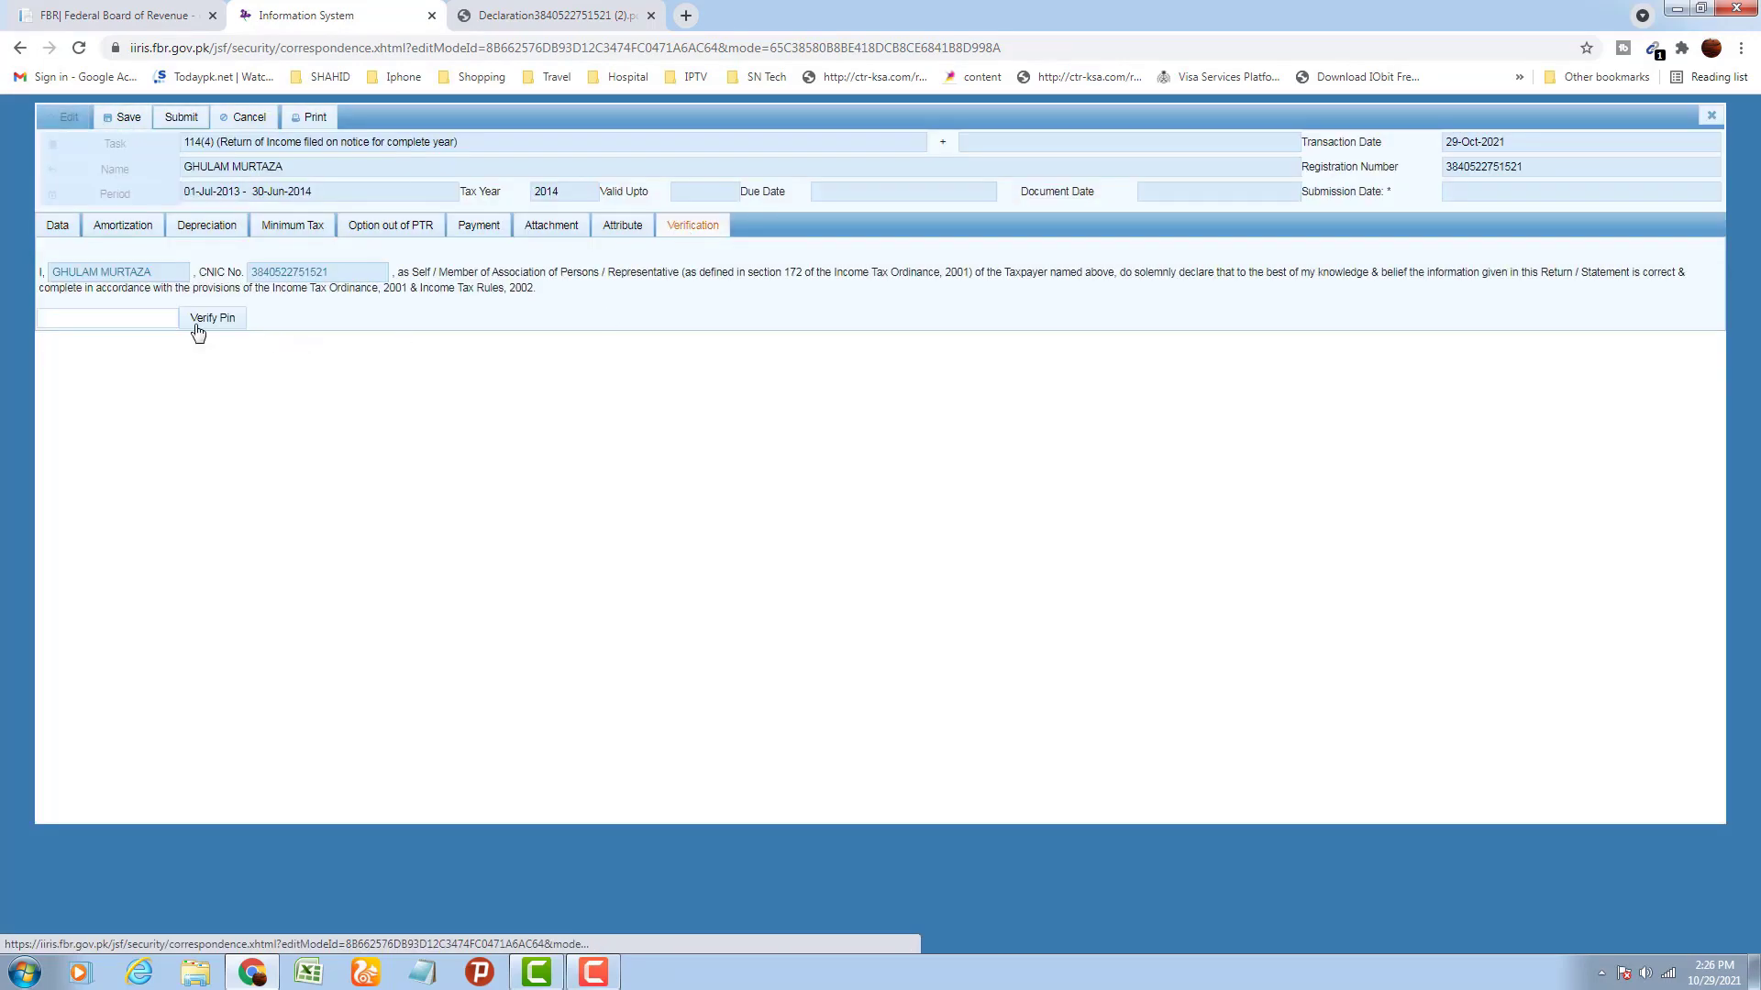
click(131, 318)
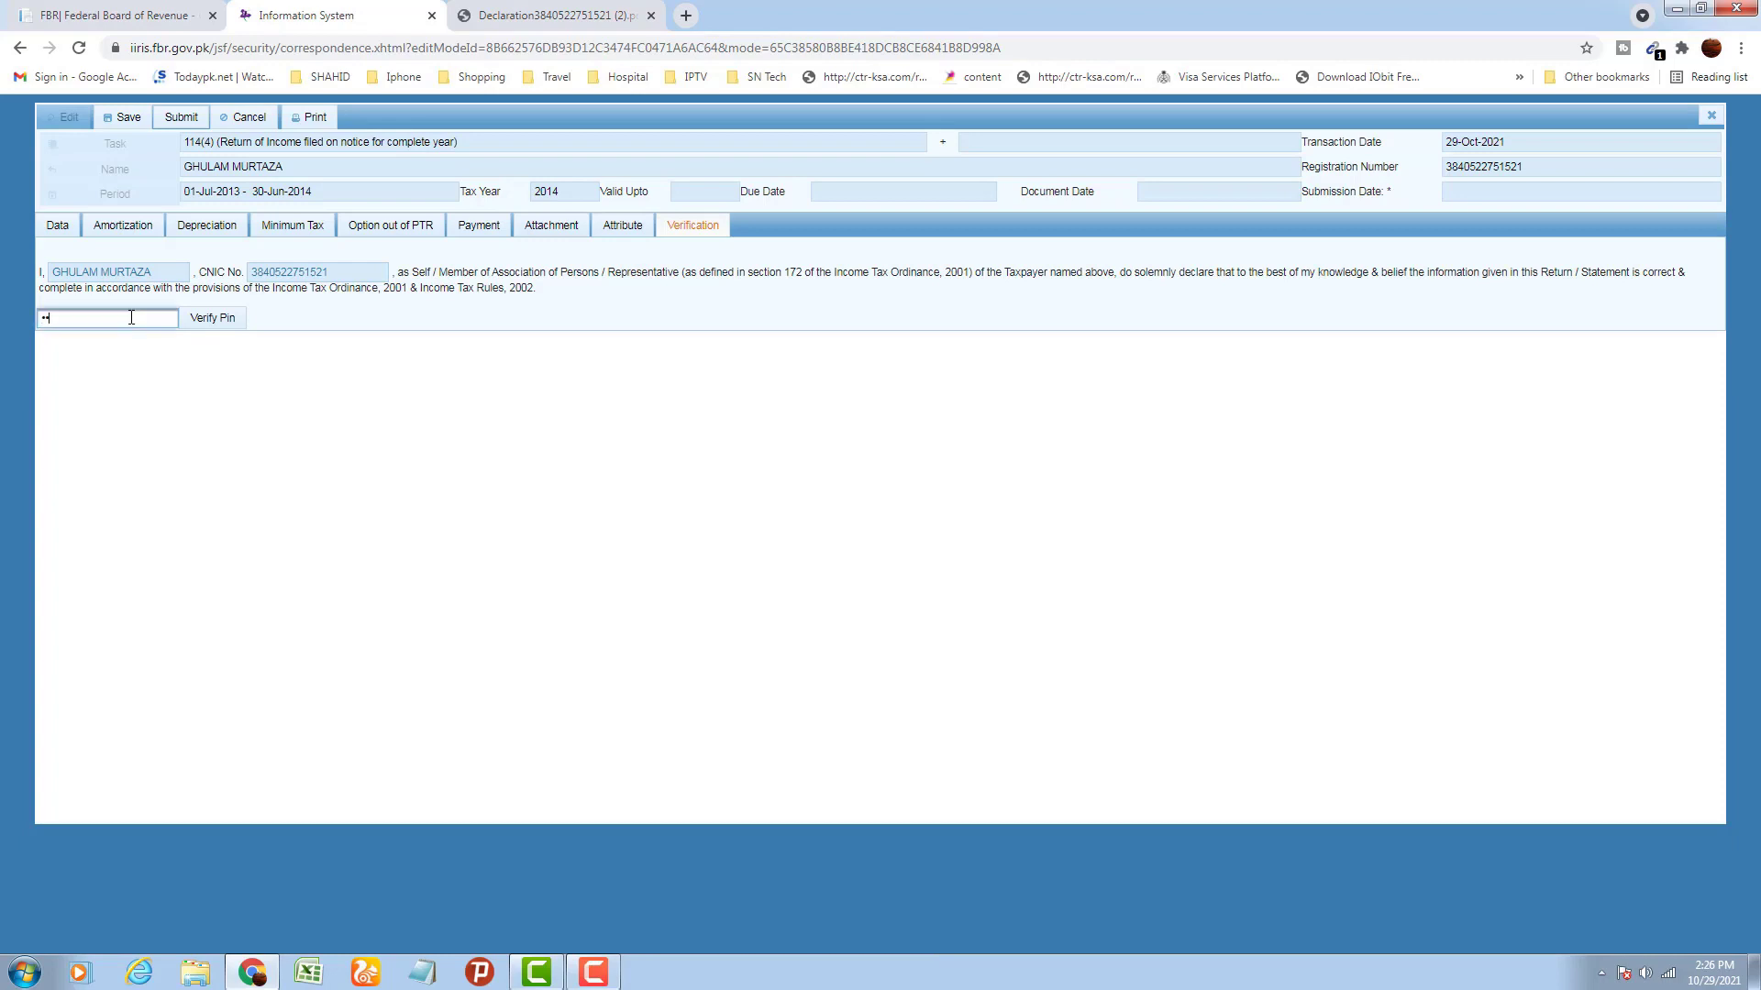
click(220, 320)
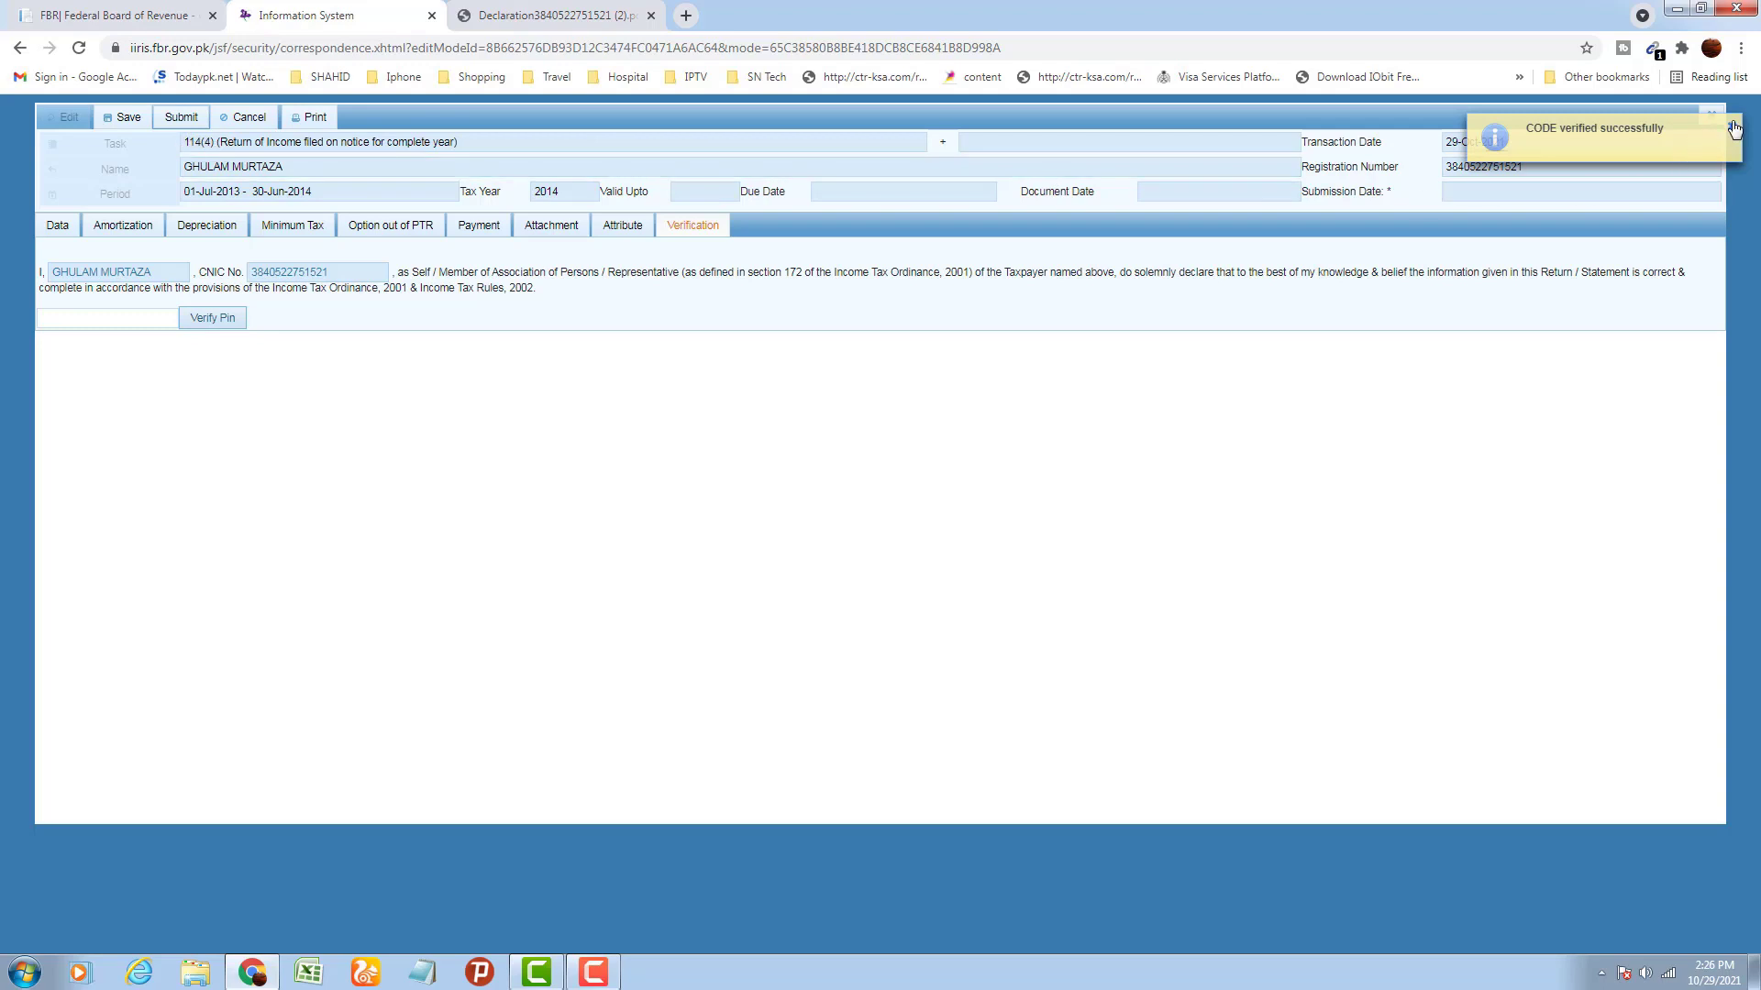
click(1712, 116)
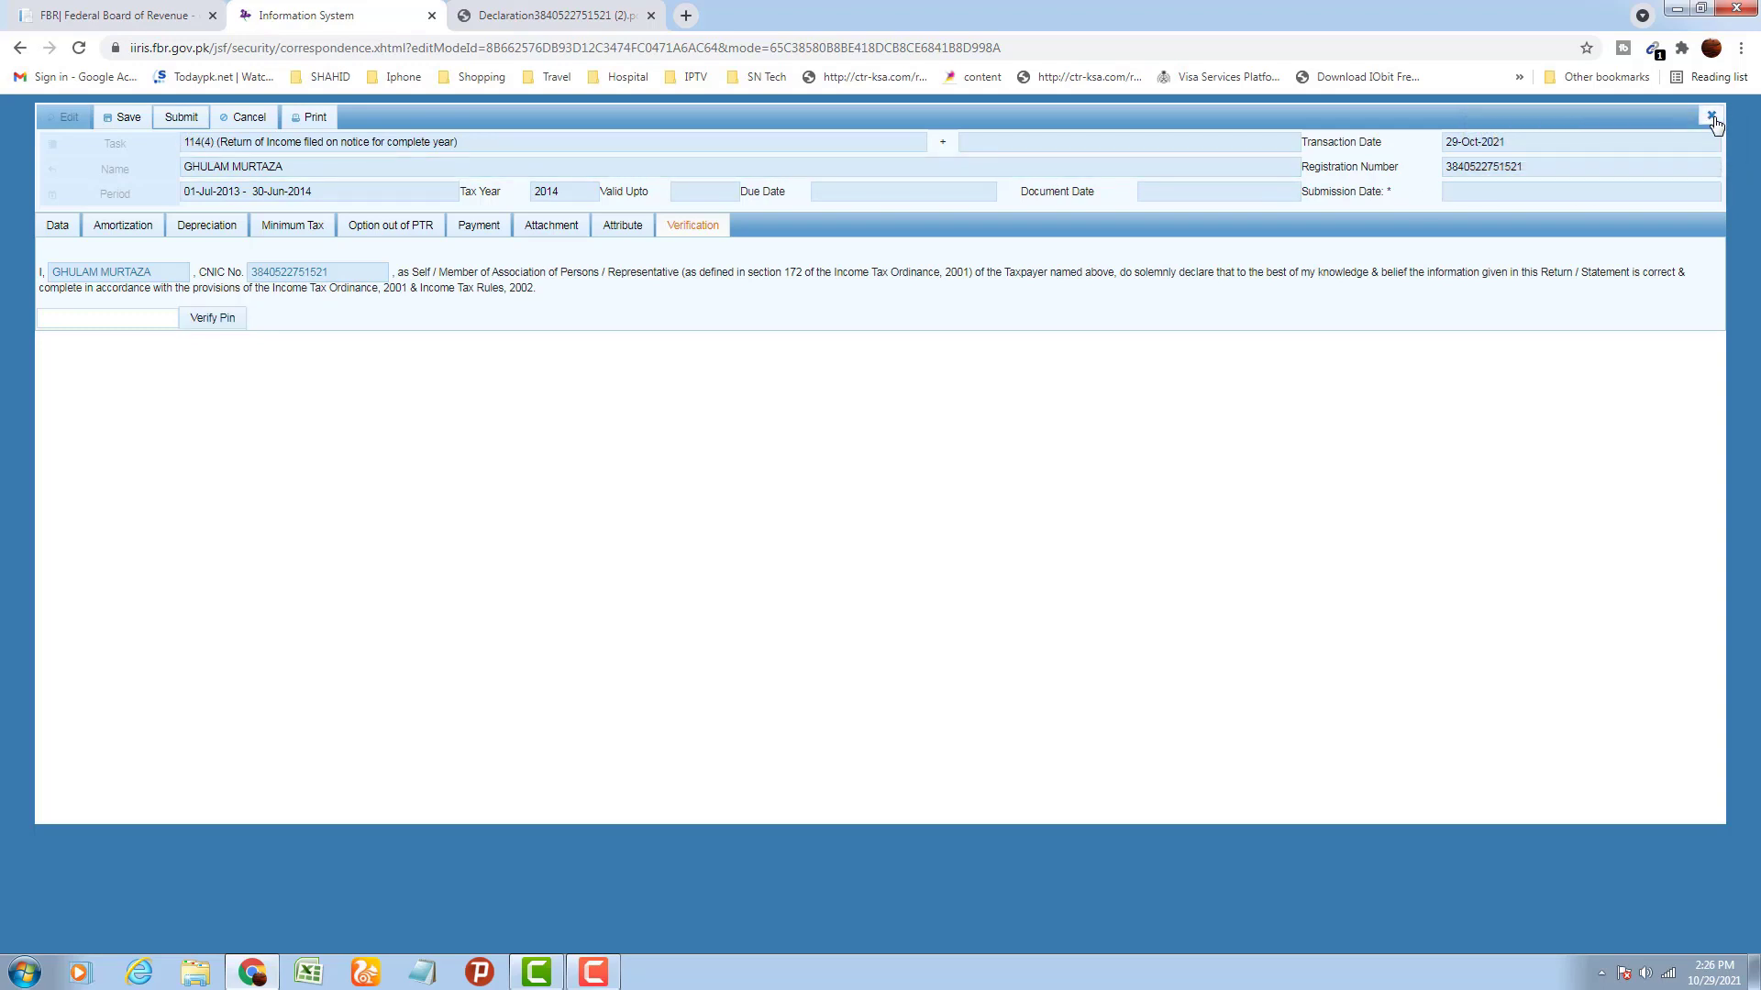
click(1712, 117)
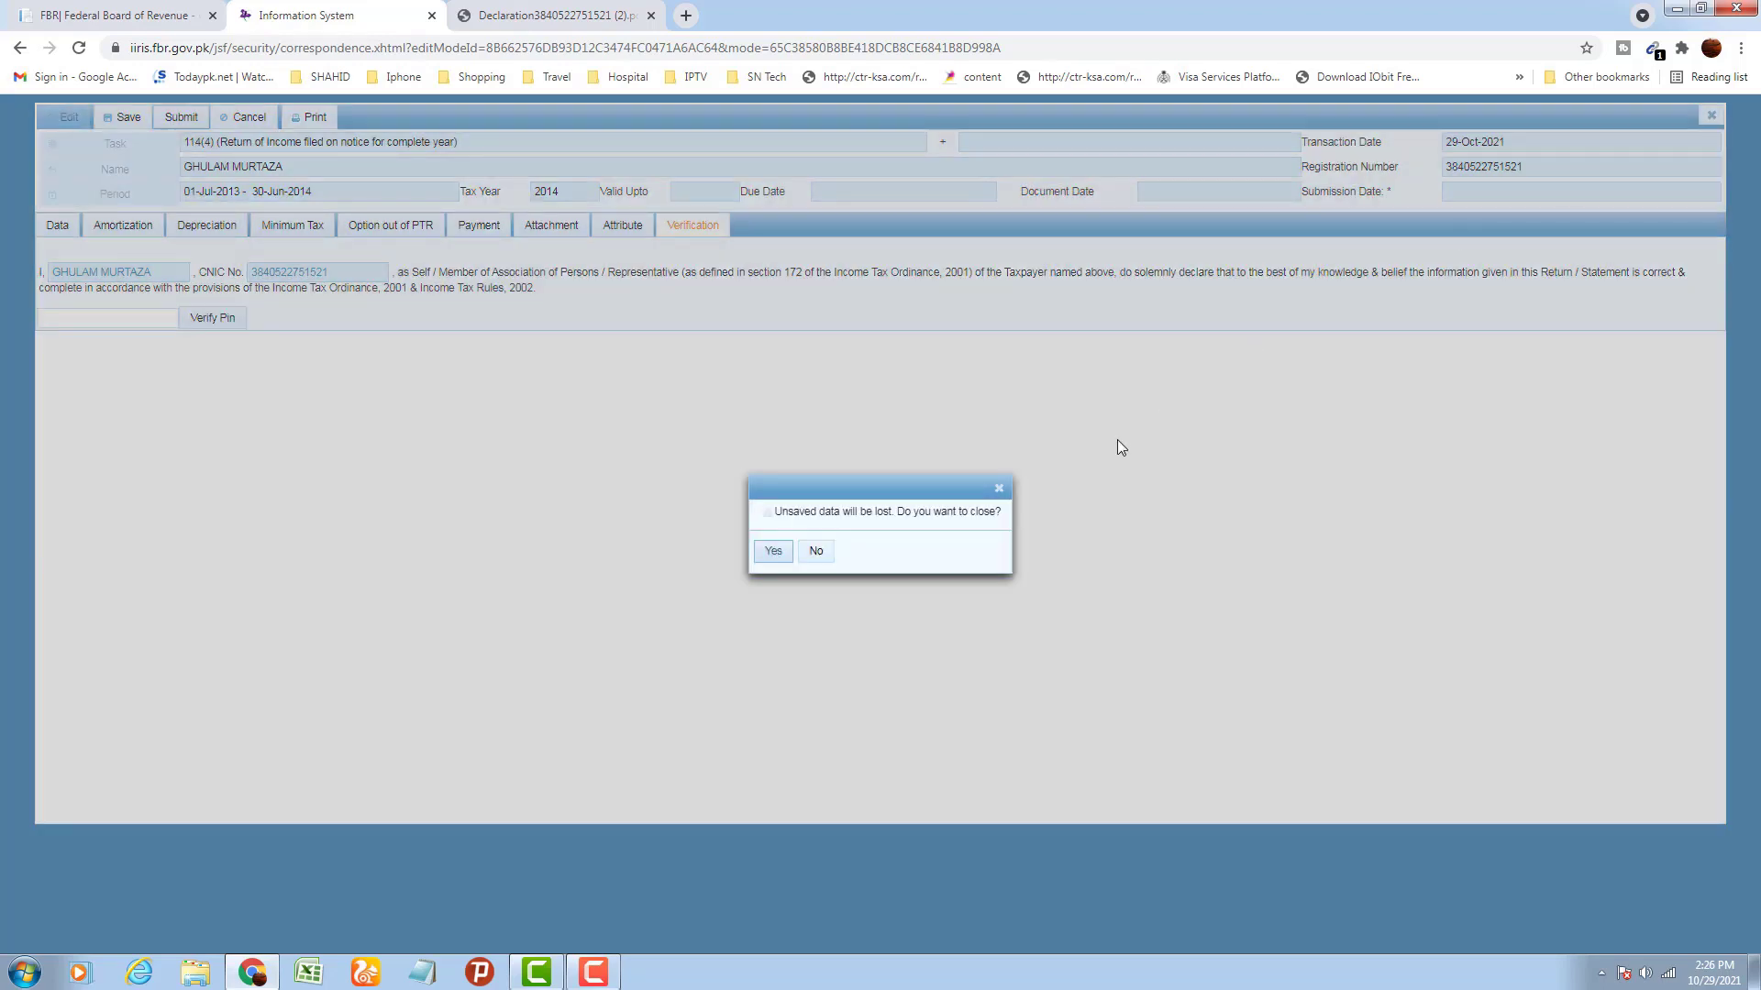
Confirm closing the return and start a new 116(2) Wealth Statement
click(775, 554)
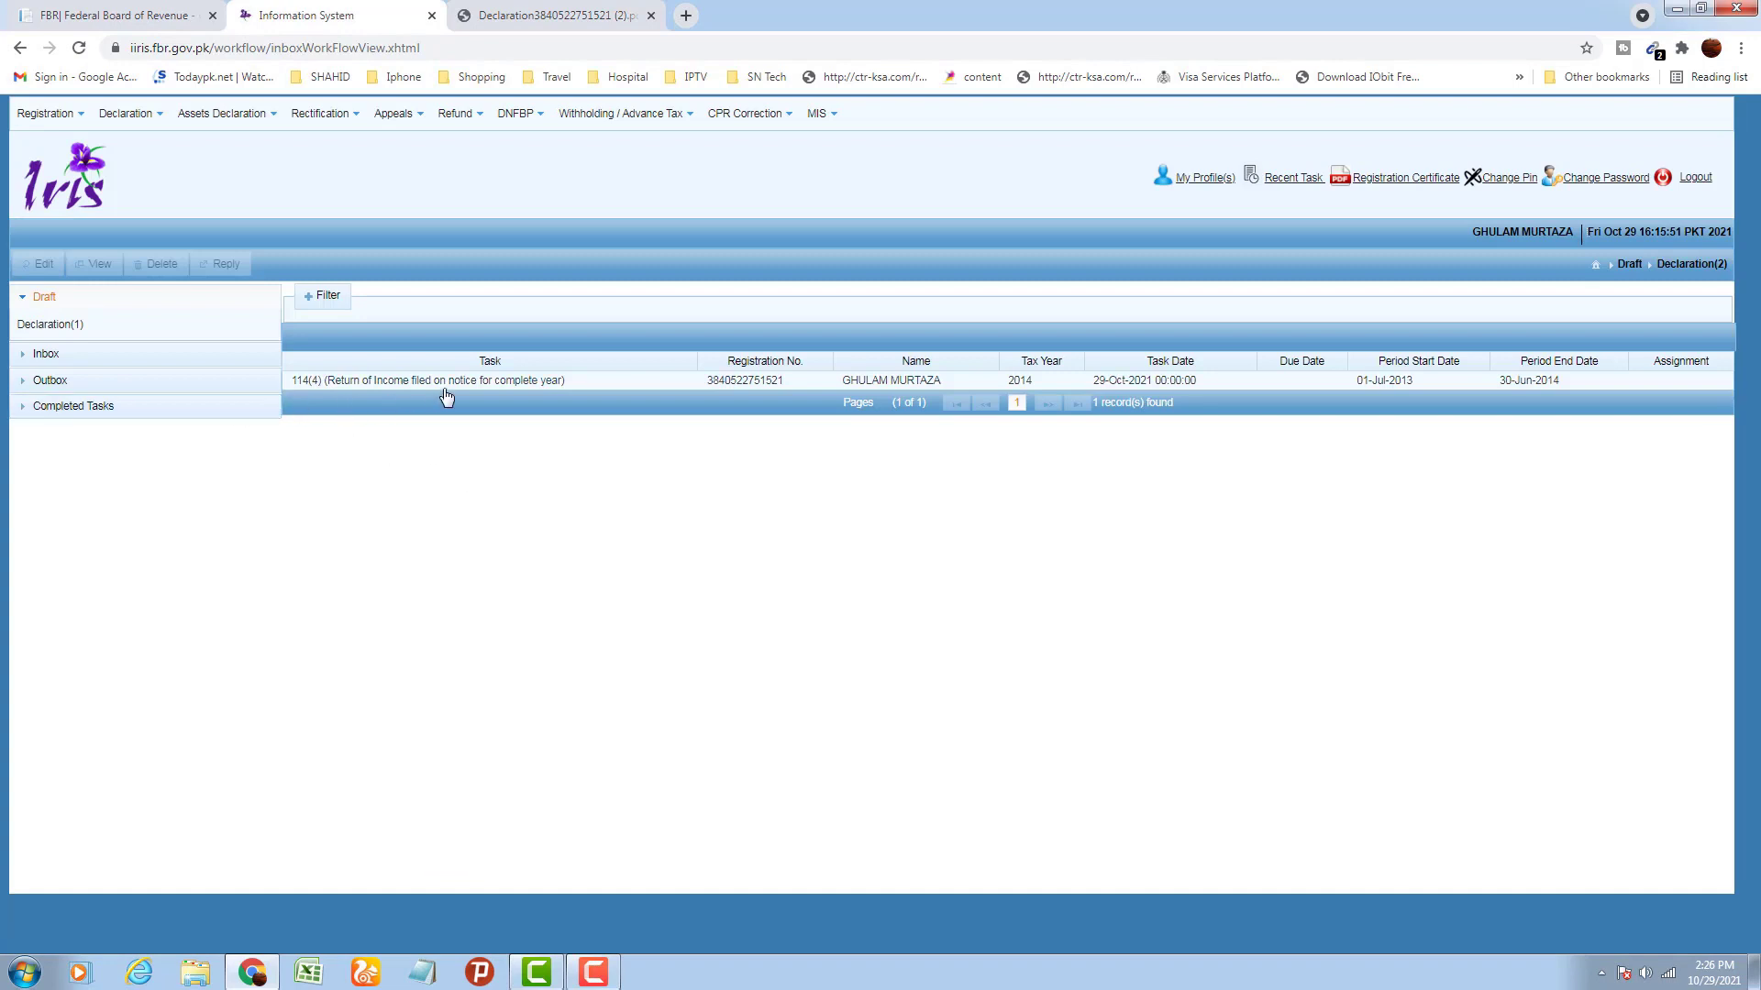
click(150, 122)
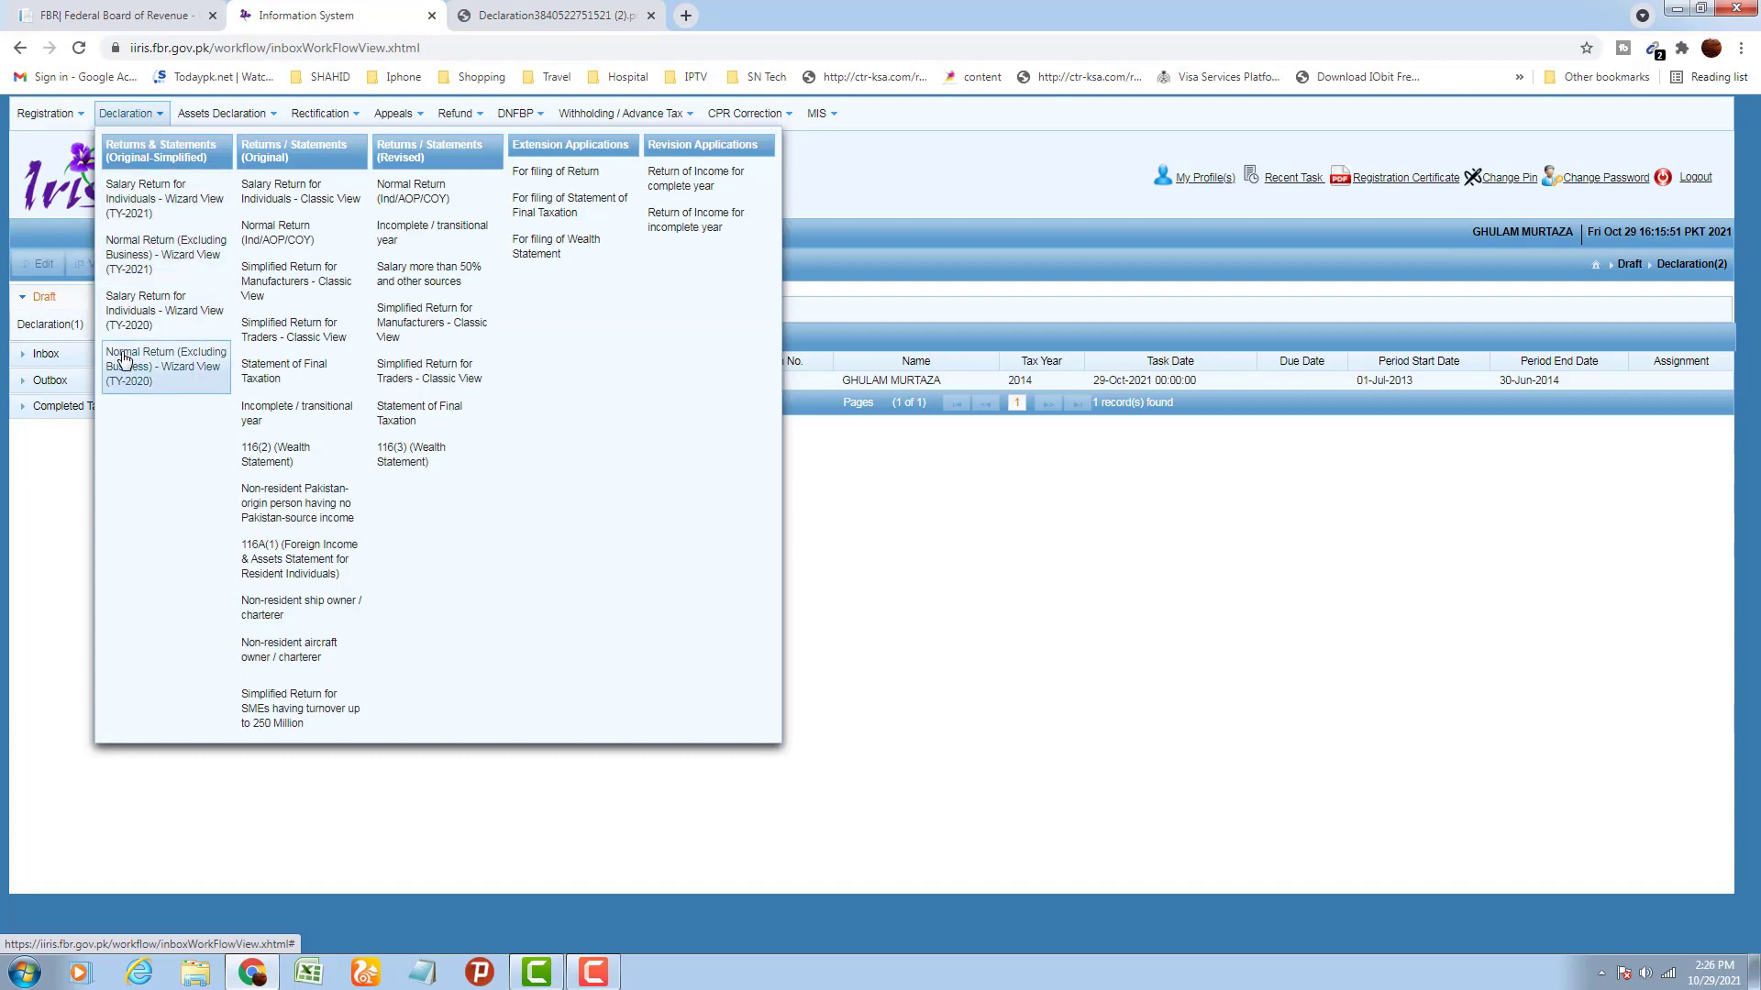
click(273, 463)
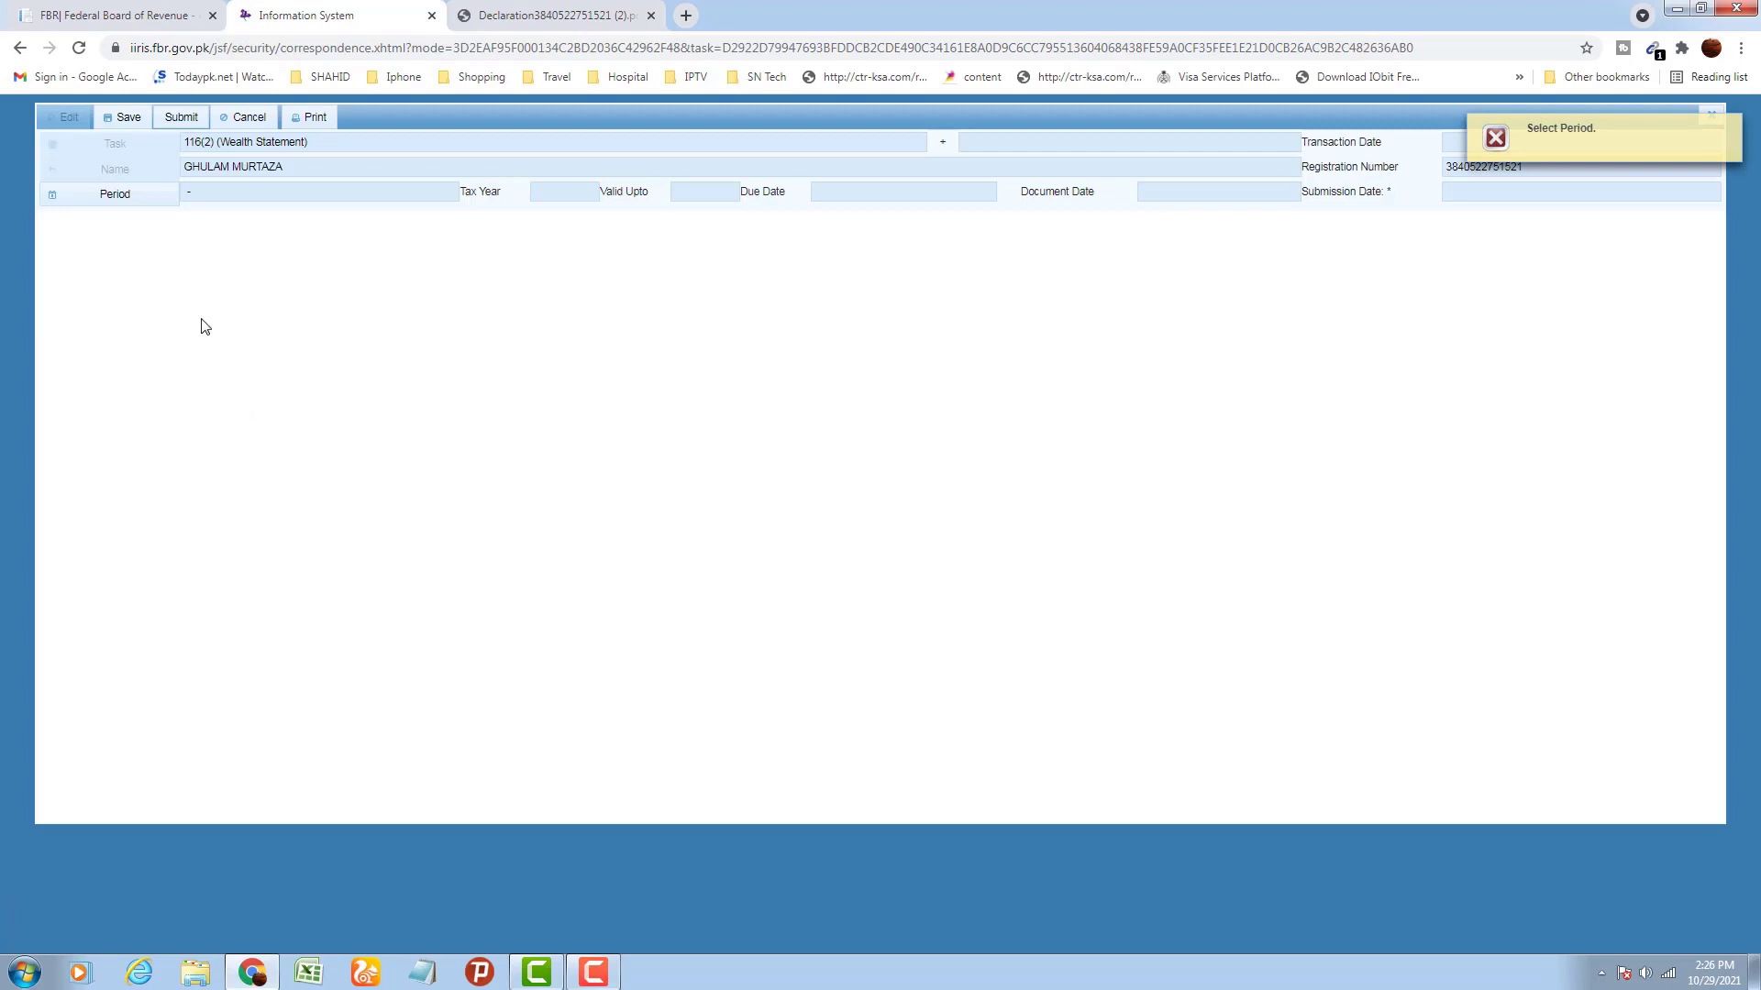
Select tax period 2014 (01-Jul-2013 to 30-Jun-2014) for the wealth statement
click(111, 195)
text(2)
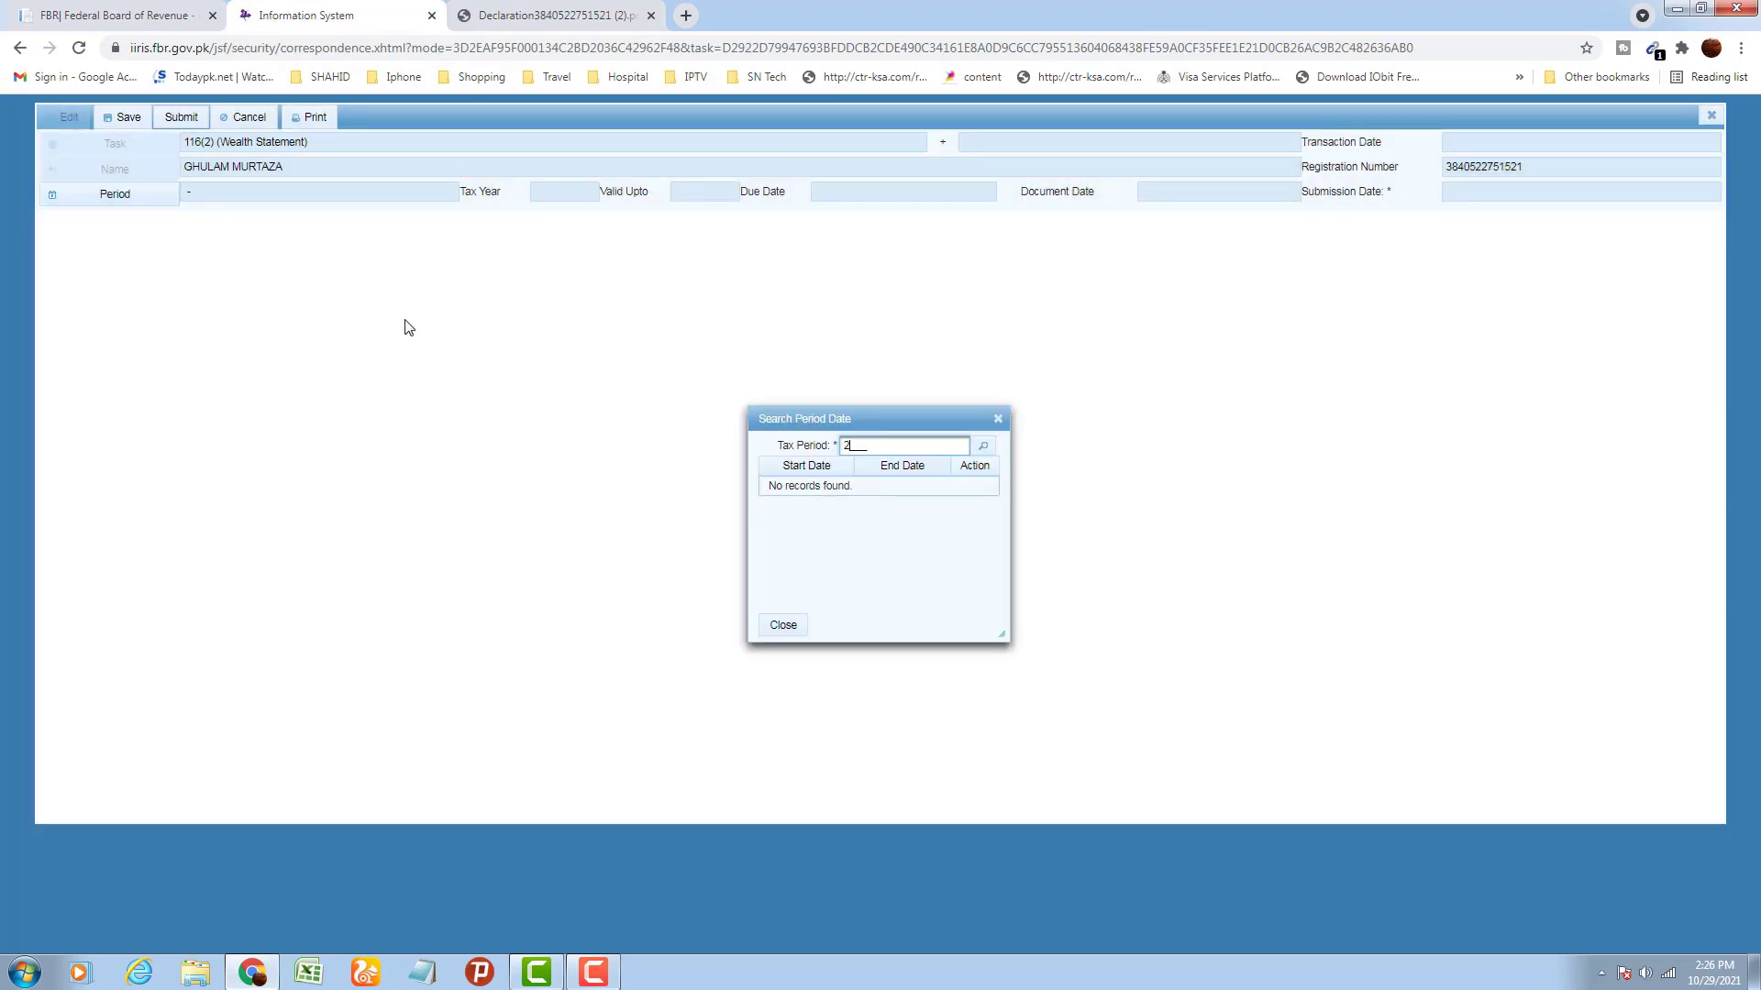
text(02)
key(BackSpace)
key(BackSpace)
key(BackSpace)
text(14)
key(Return)
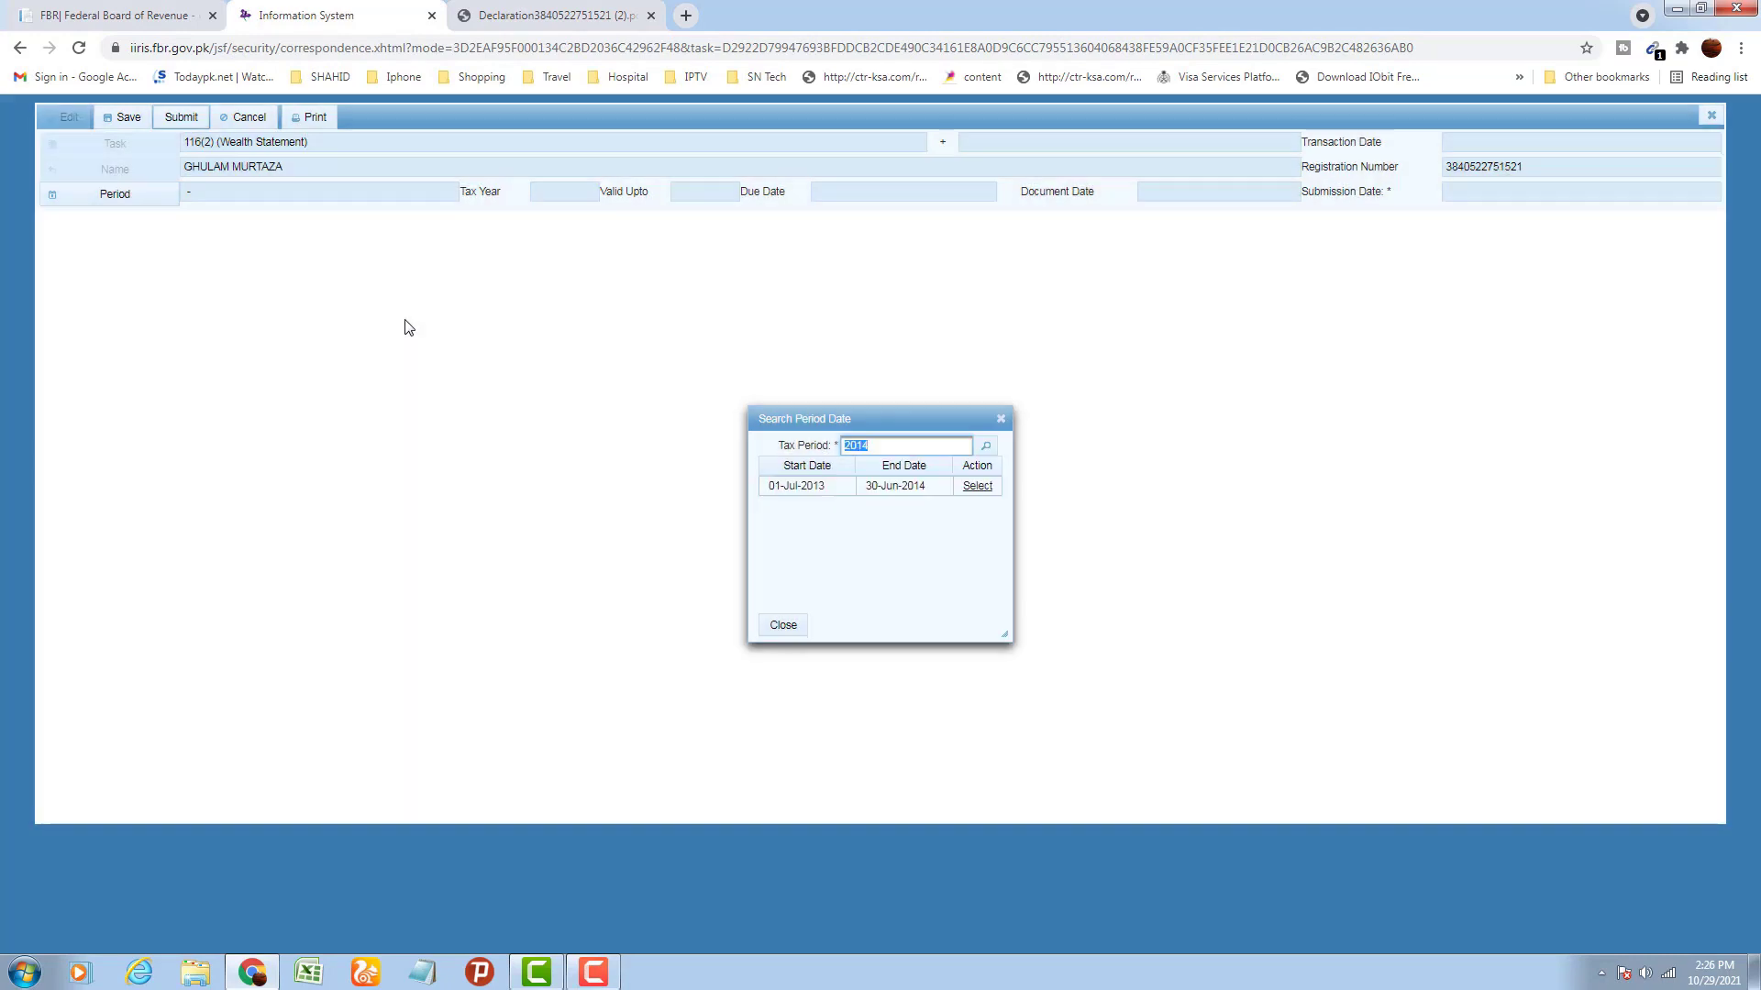
click(980, 487)
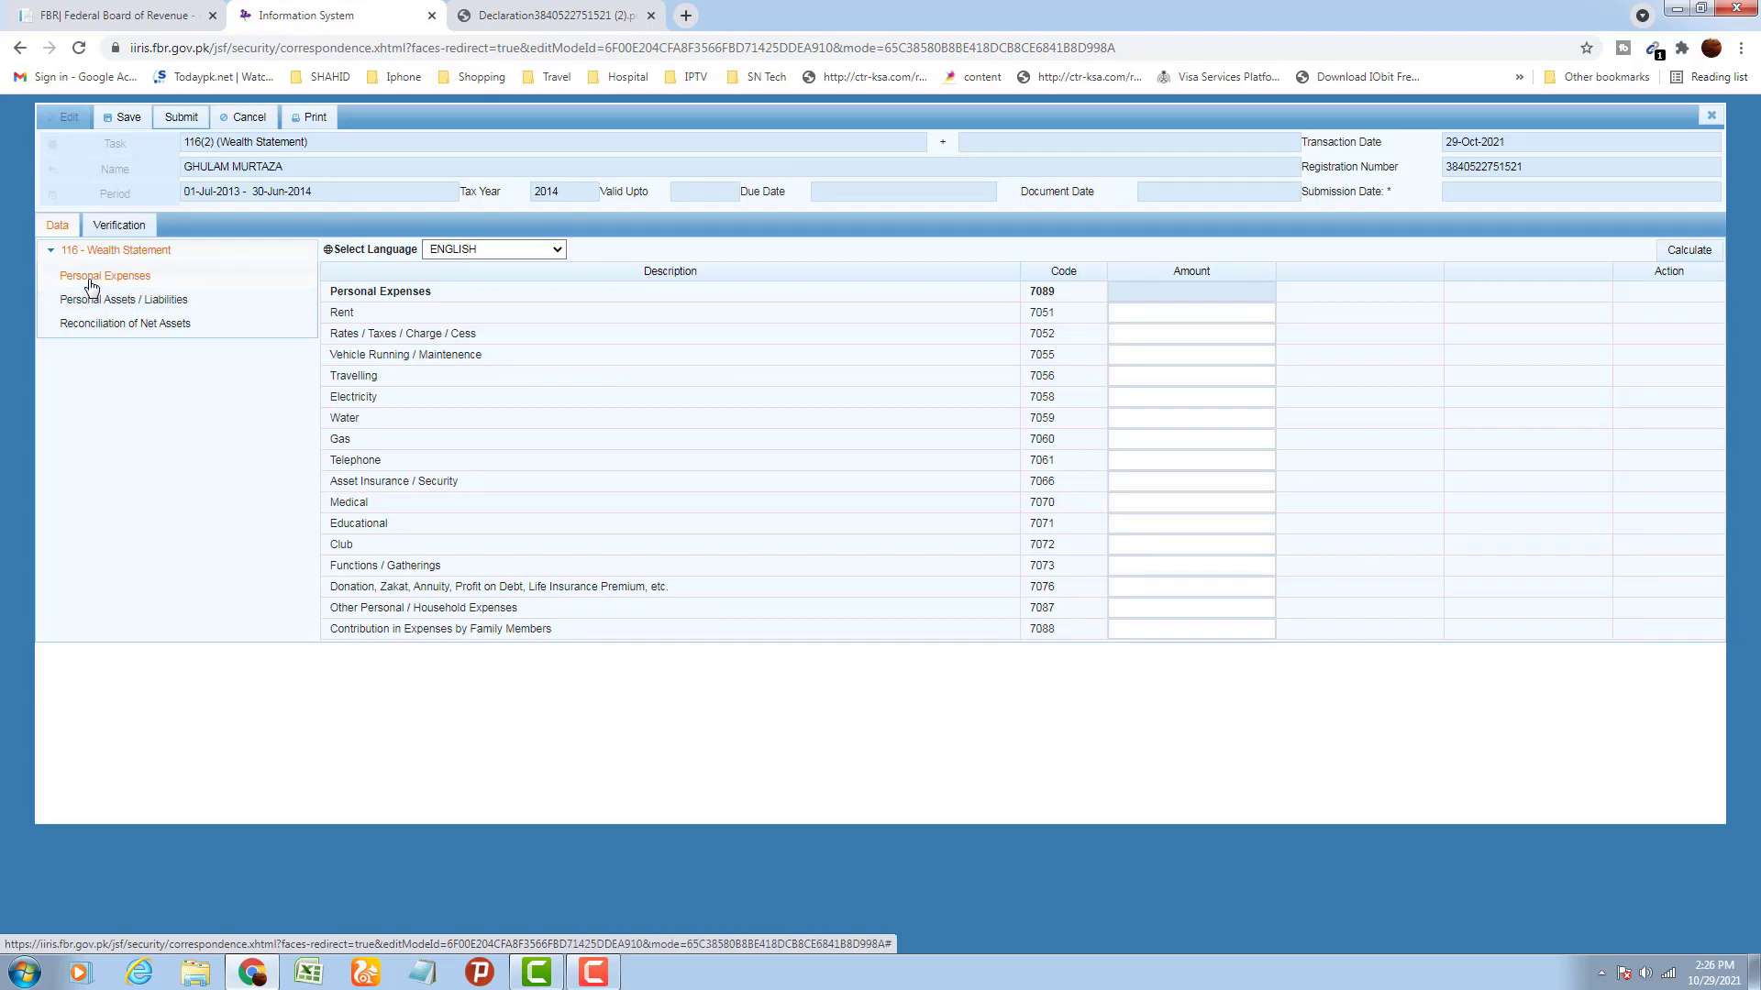
Check the Personal Assets / Liabilities and Reconciliation sections, then close the blank wealth statement
click(91, 303)
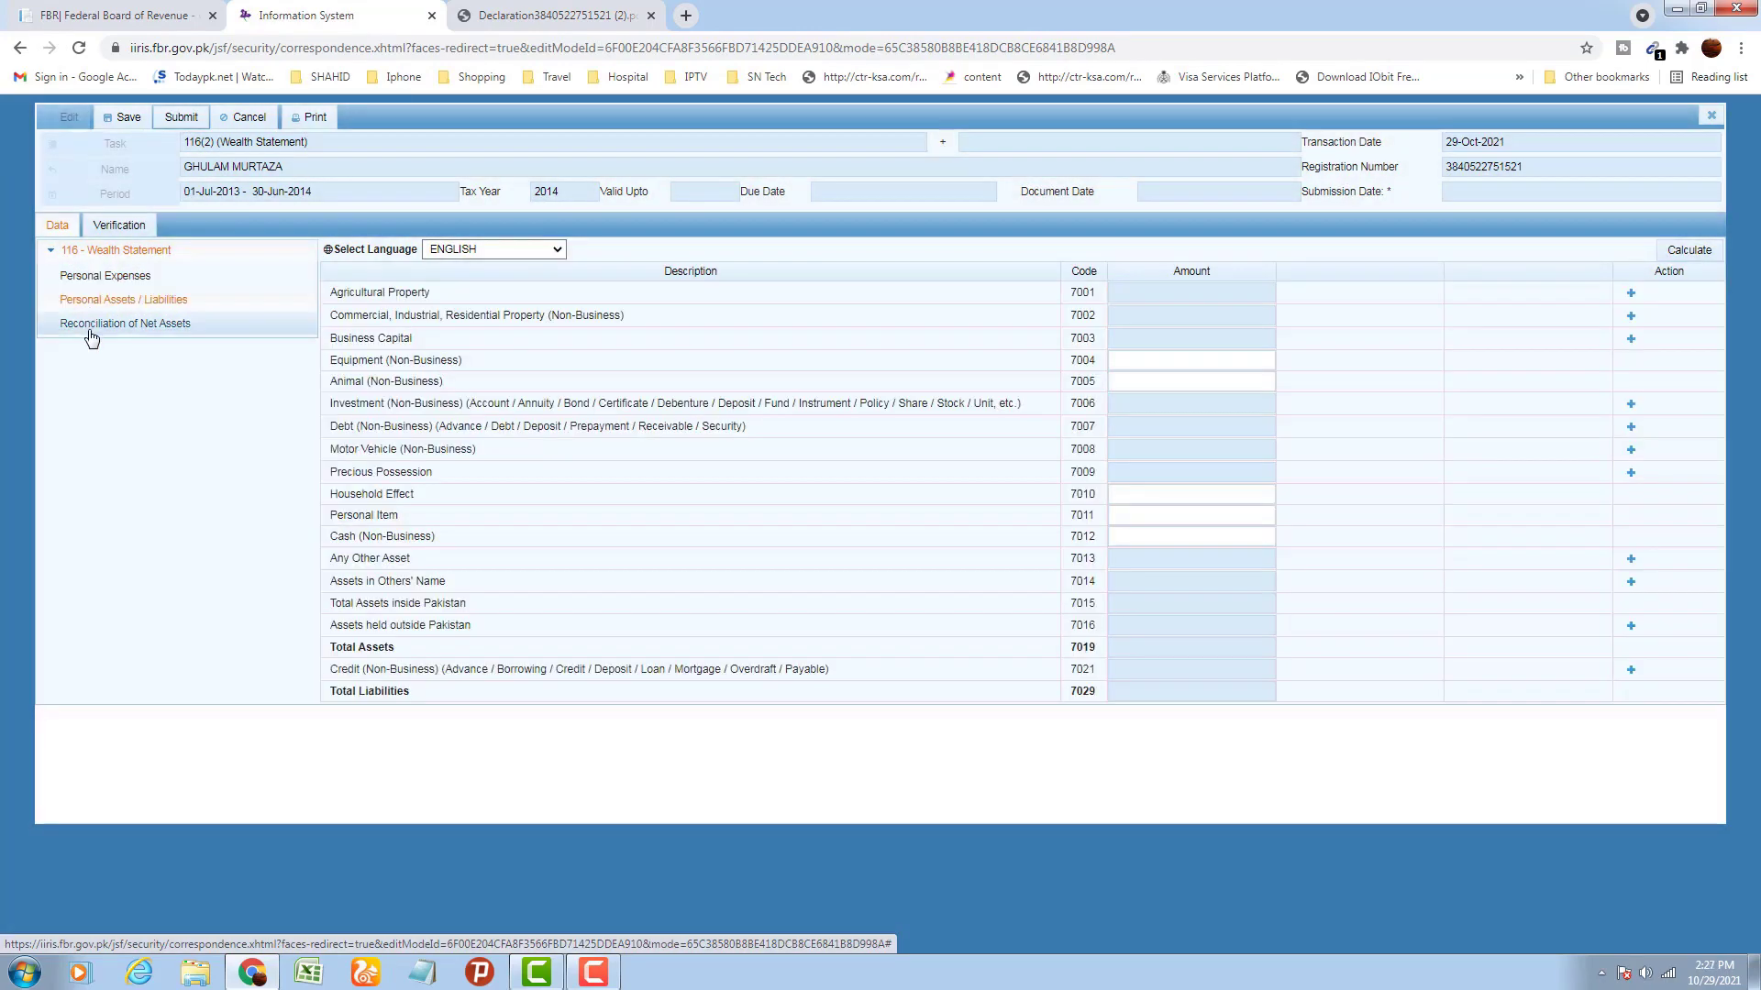
click(91, 323)
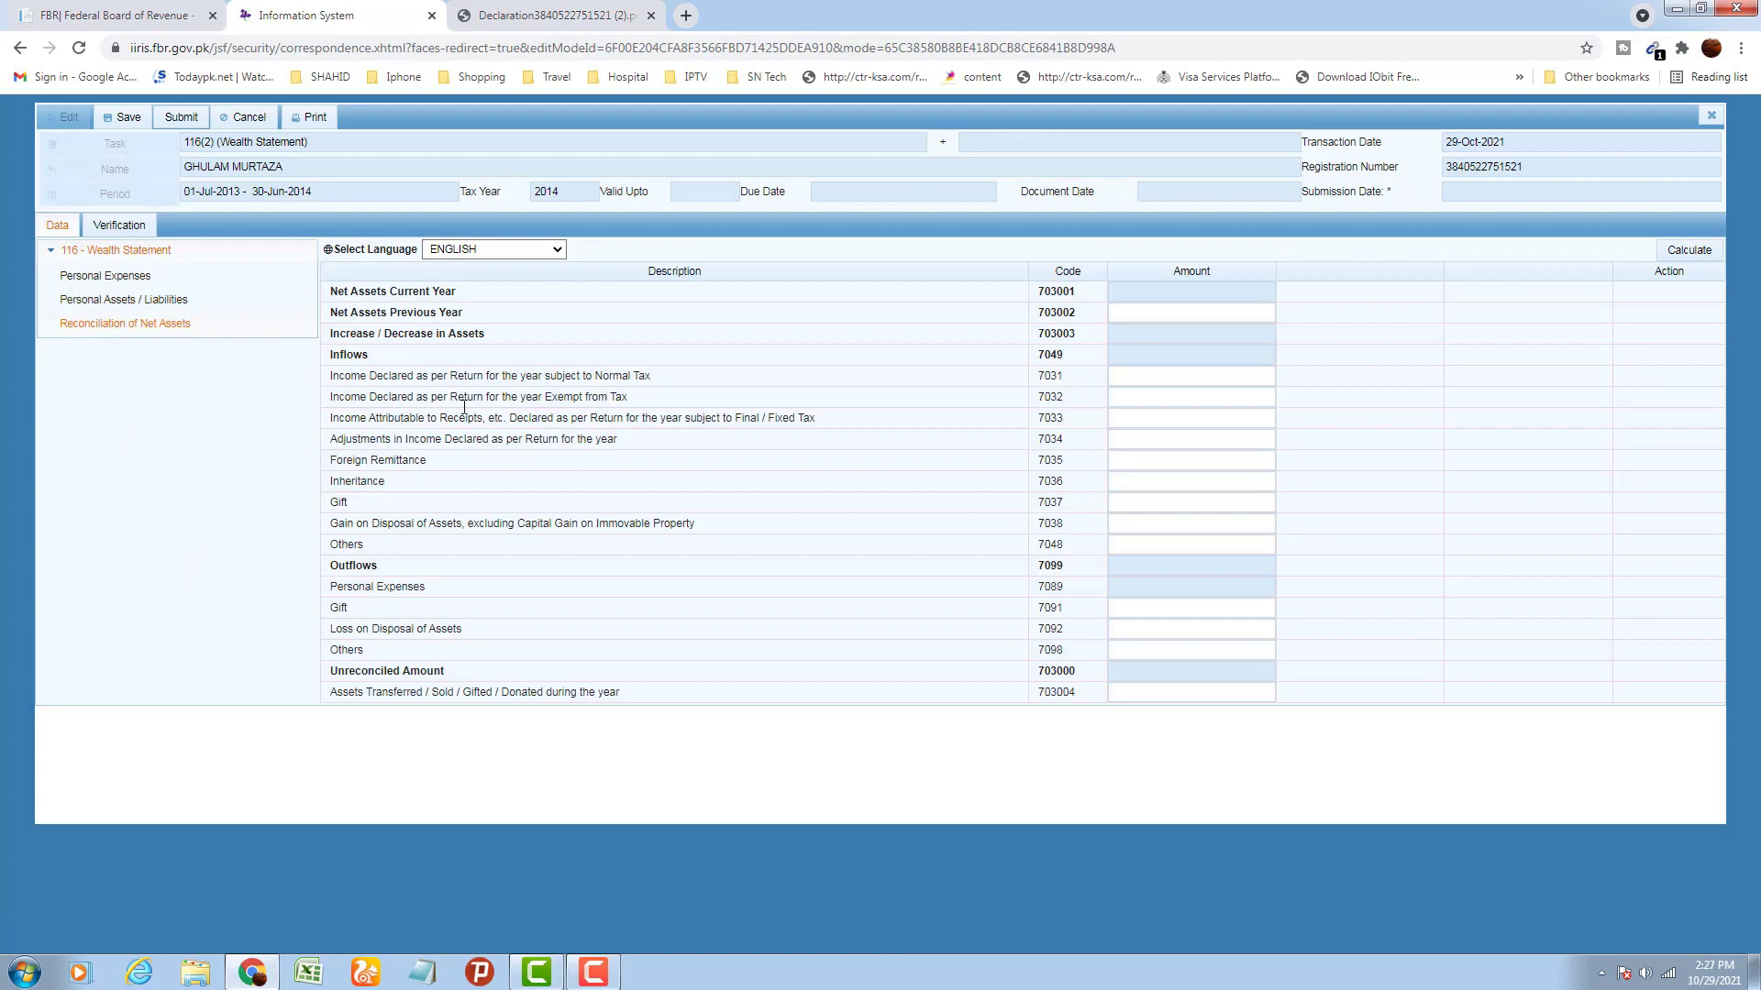
click(1711, 116)
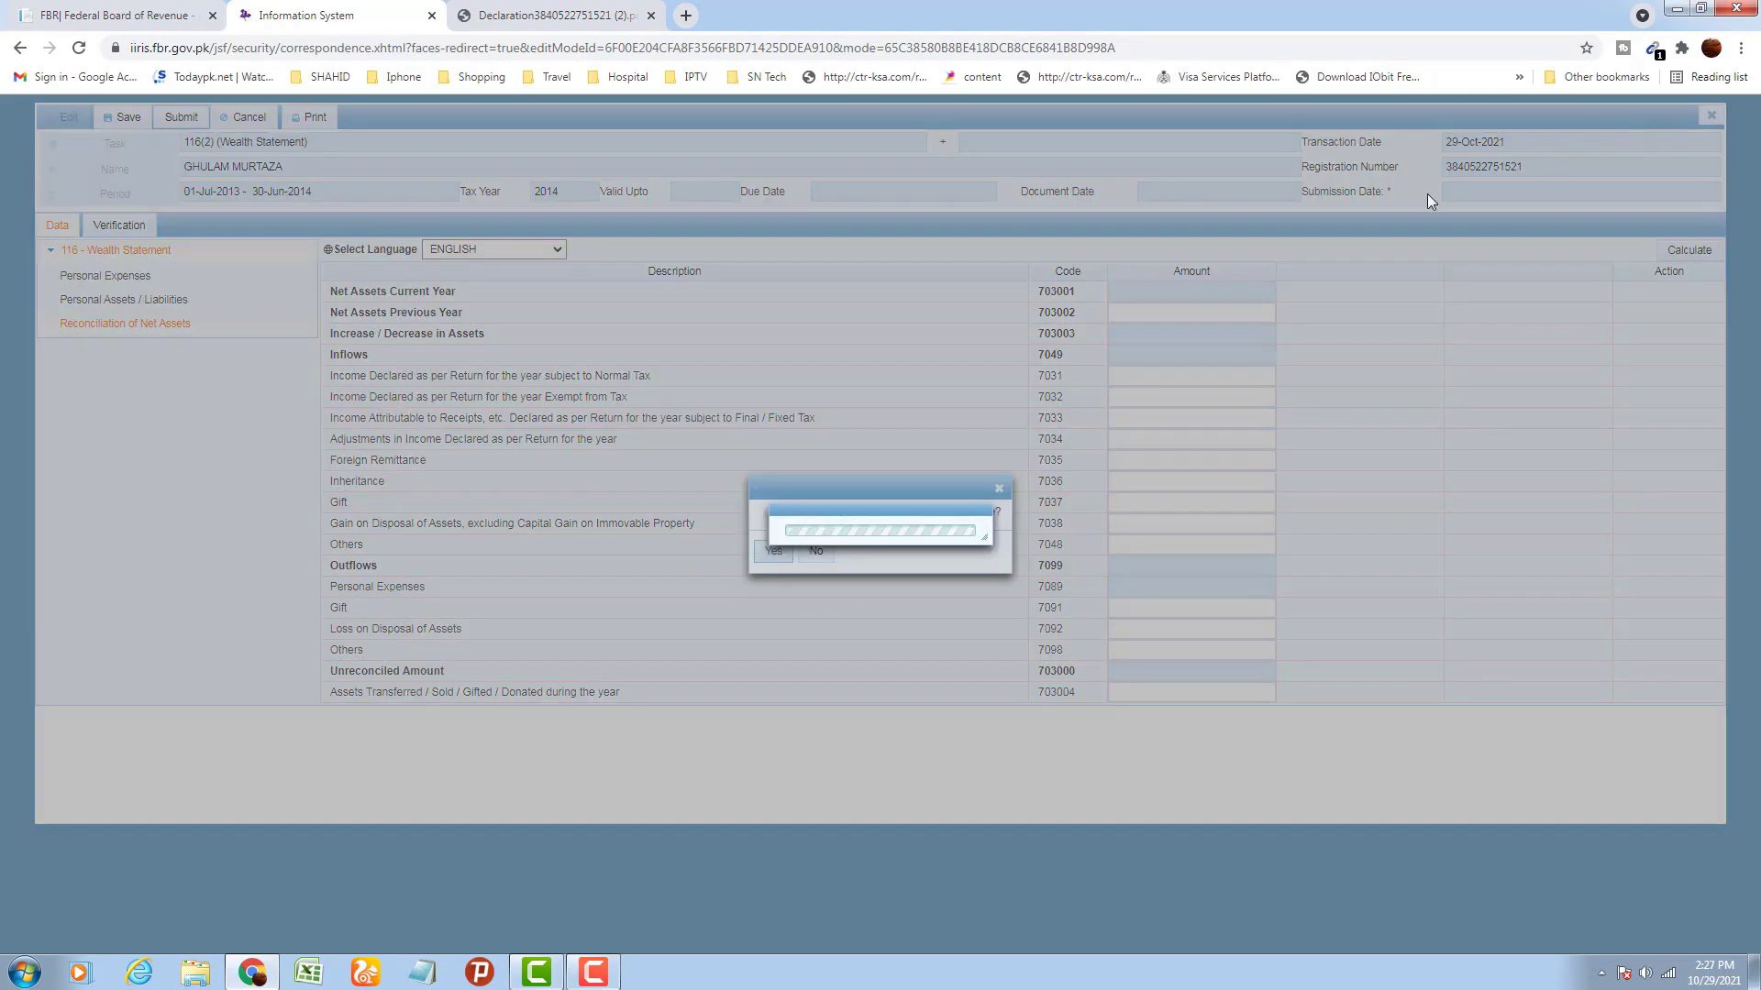
click(773, 551)
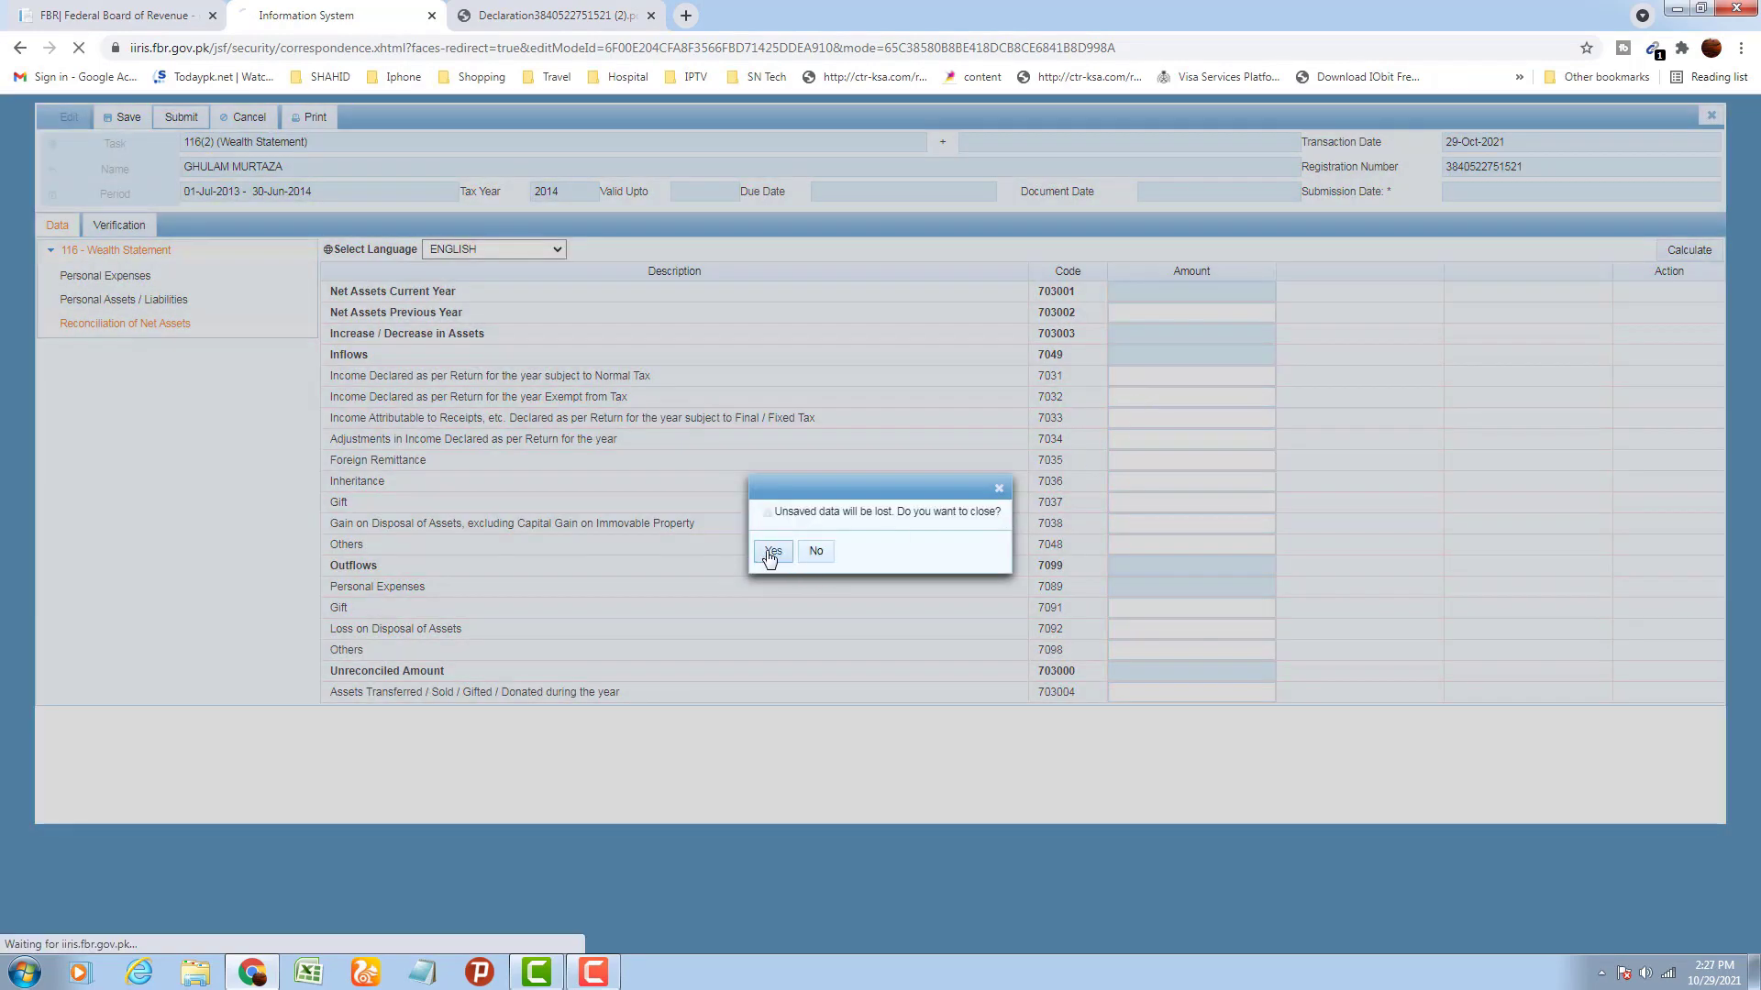